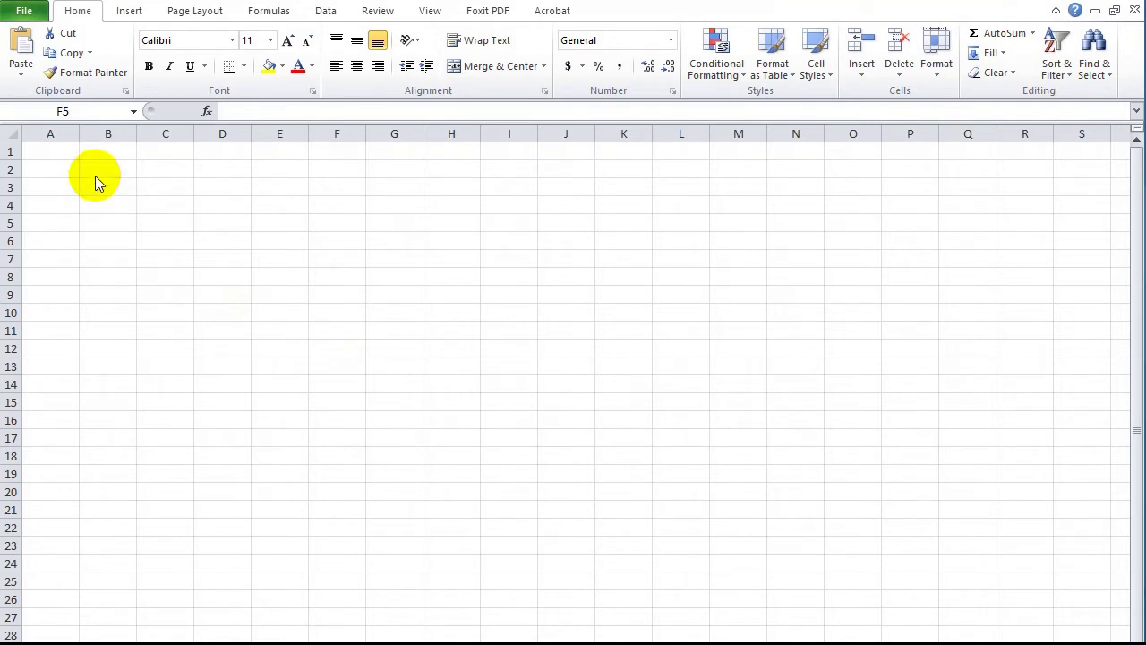
Step: Enter the header "Participant's No." in B3 and widen column B to fit it
click(97, 182)
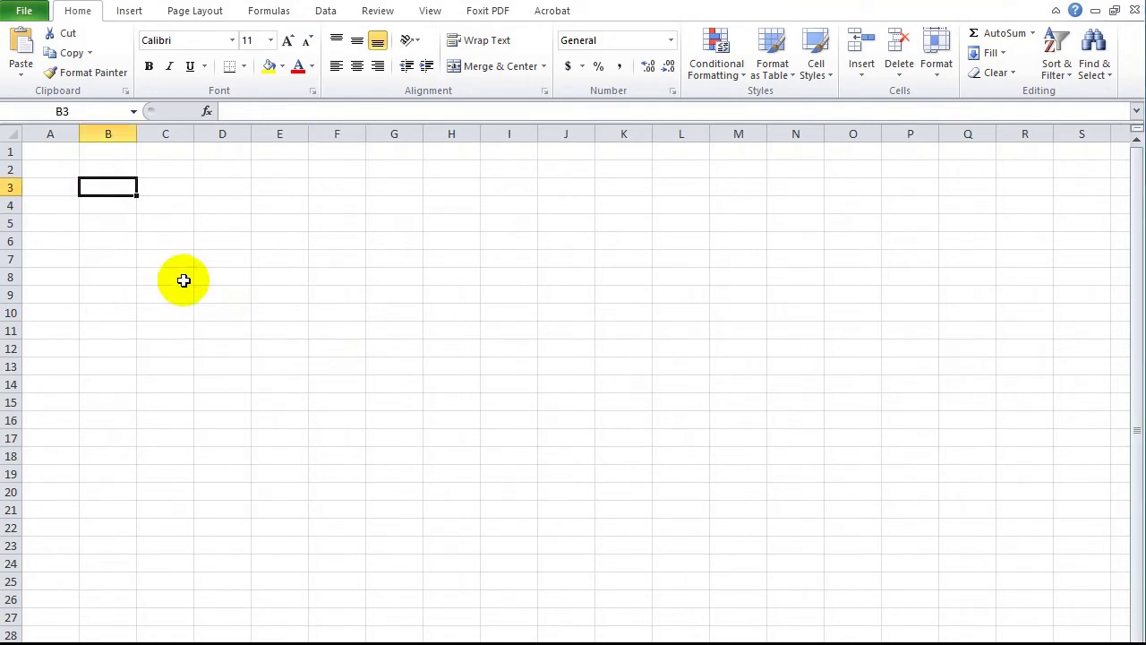
text(Pa)
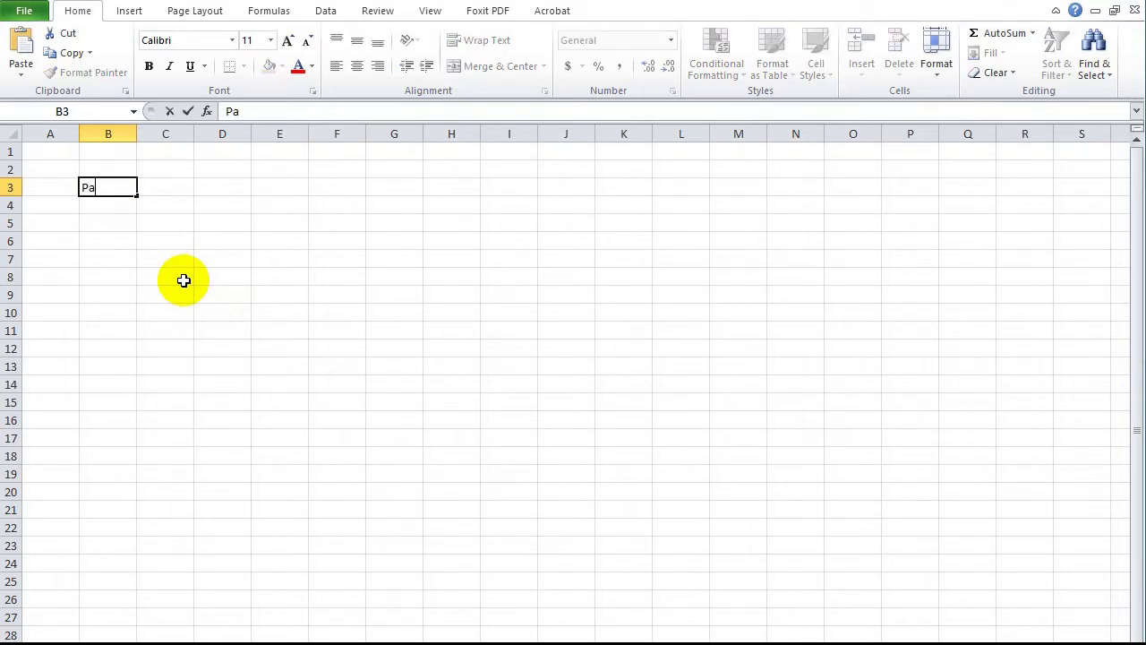
text(rticipant's No.)
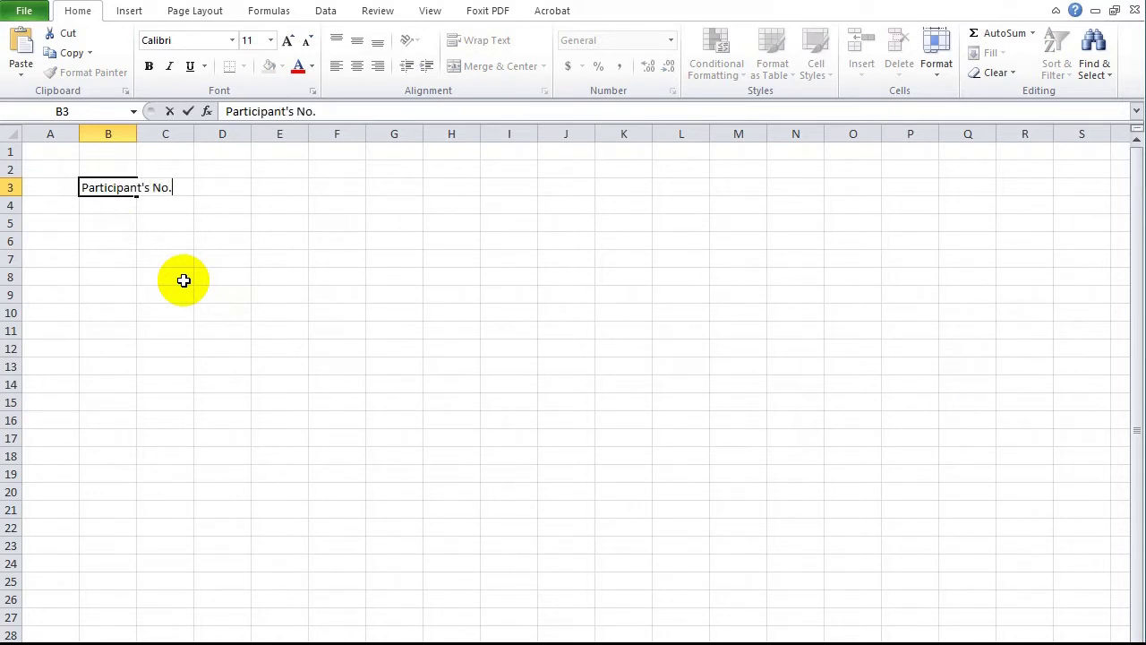
key(Return)
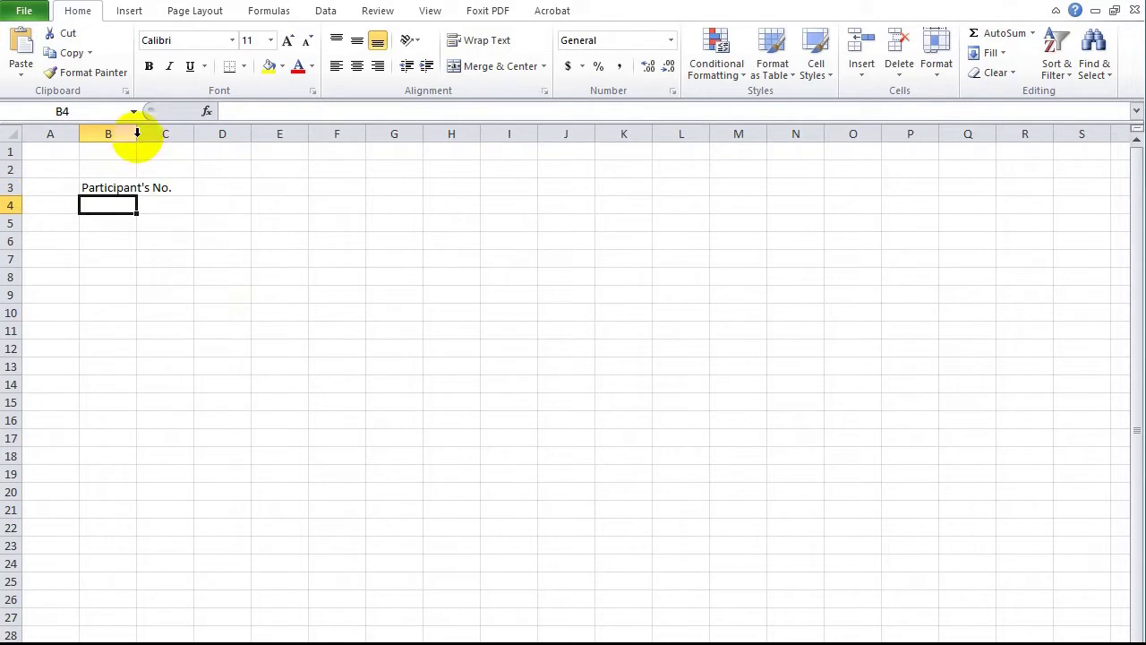
drag(134, 133, 176, 134)
Step: Enter the header "Name" in C3 and widen column C to make room for the names
click(204, 188)
text(Name)
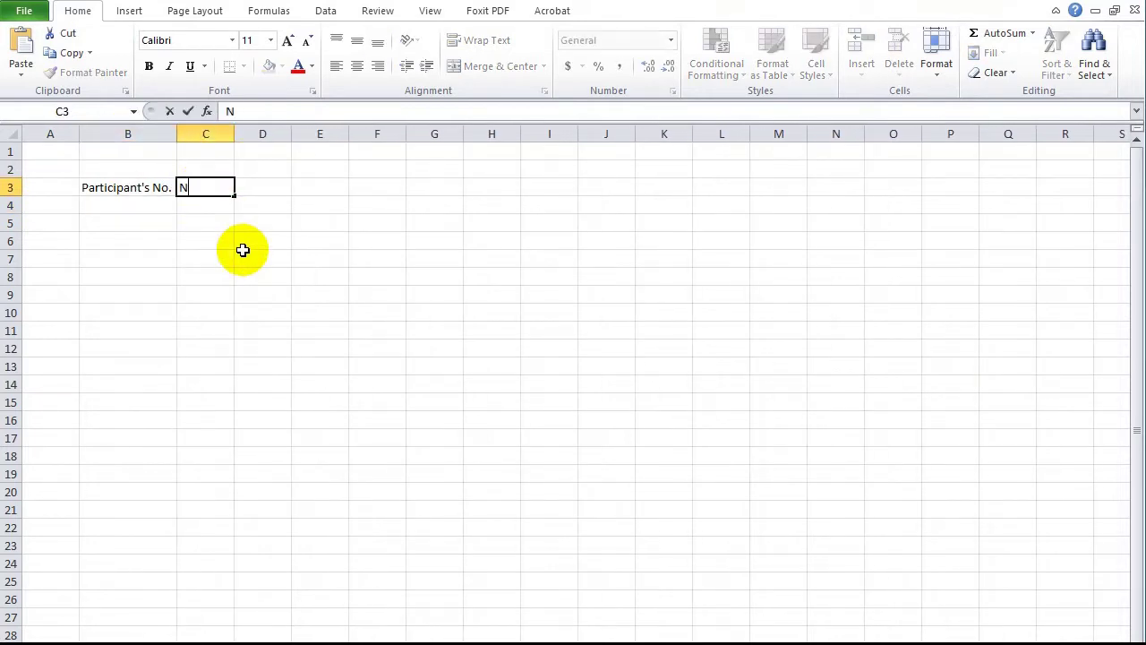
click(242, 255)
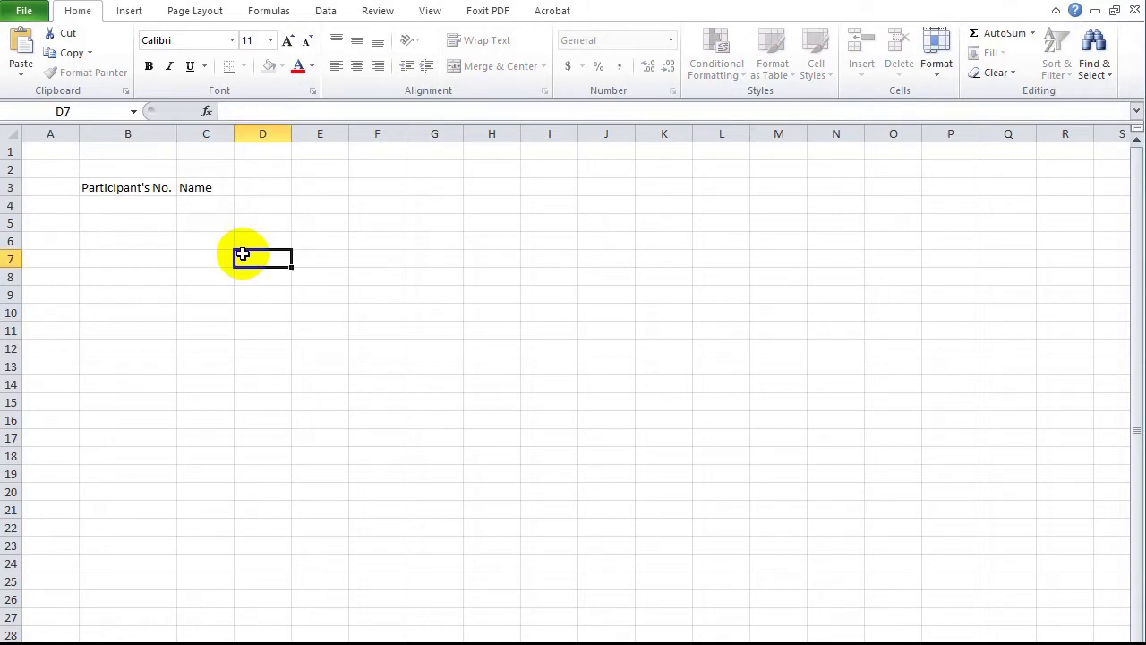
drag(235, 133, 319, 145)
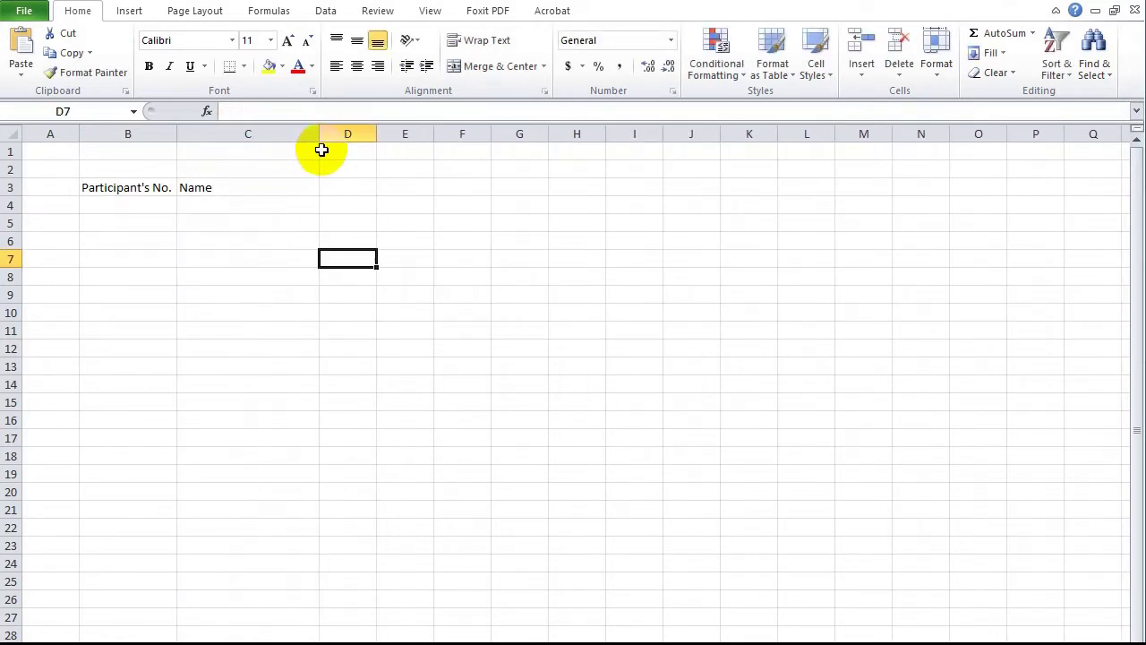
Step: Fill B4:B18 with the consecutive participant numbers 1001 to 1015 and center them
click(163, 207)
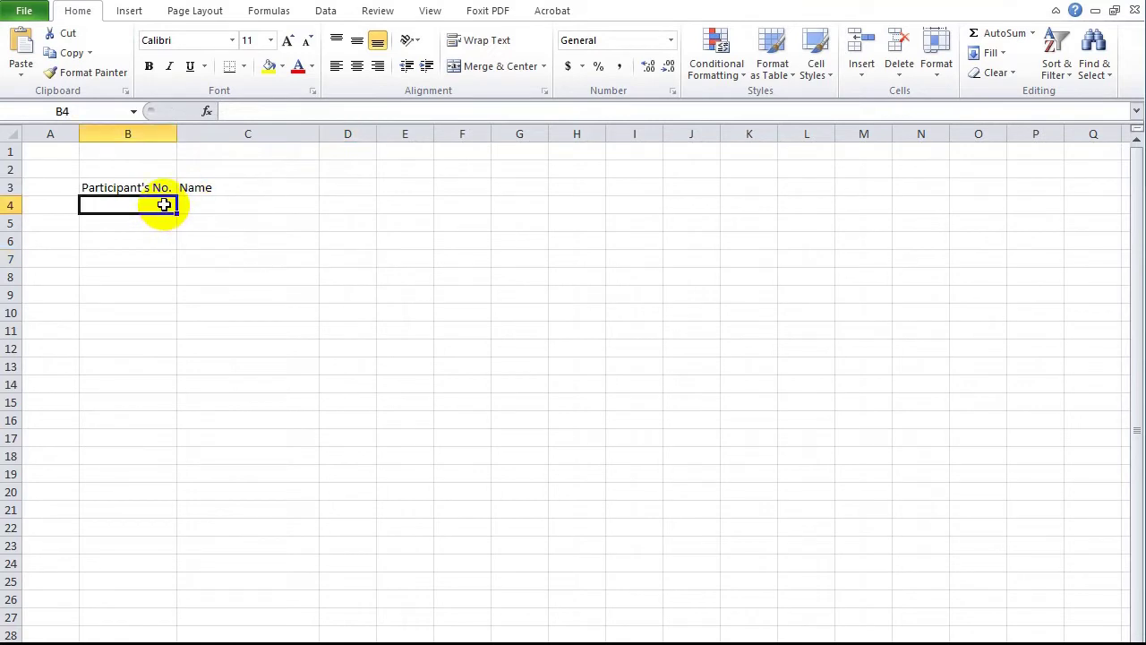
text(1001)
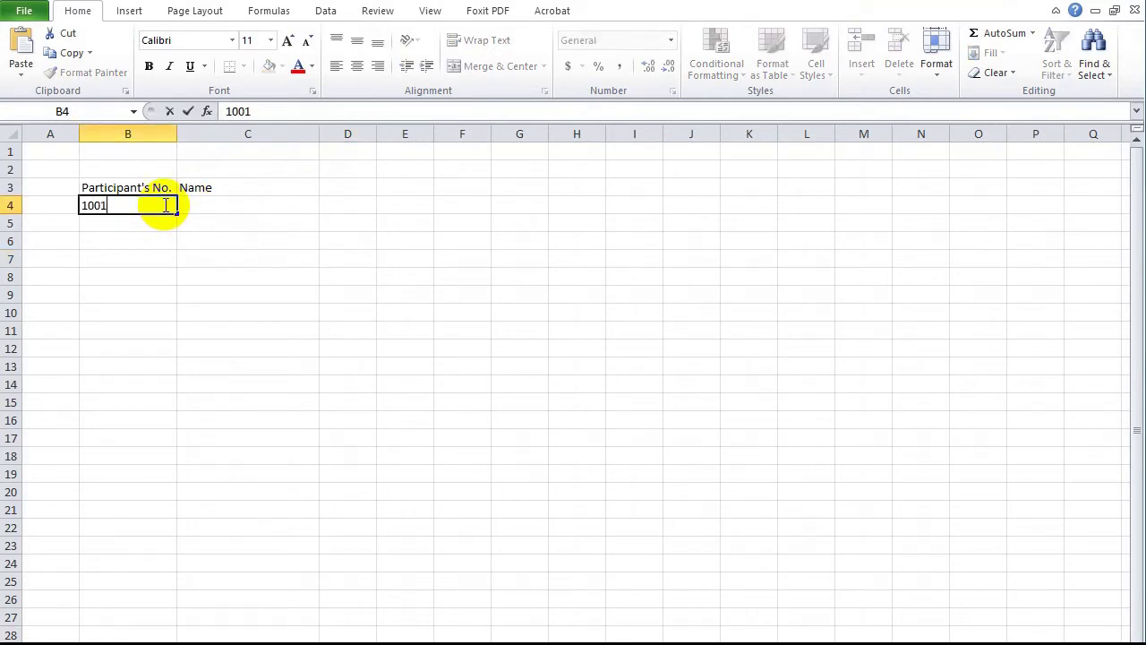
key(Return)
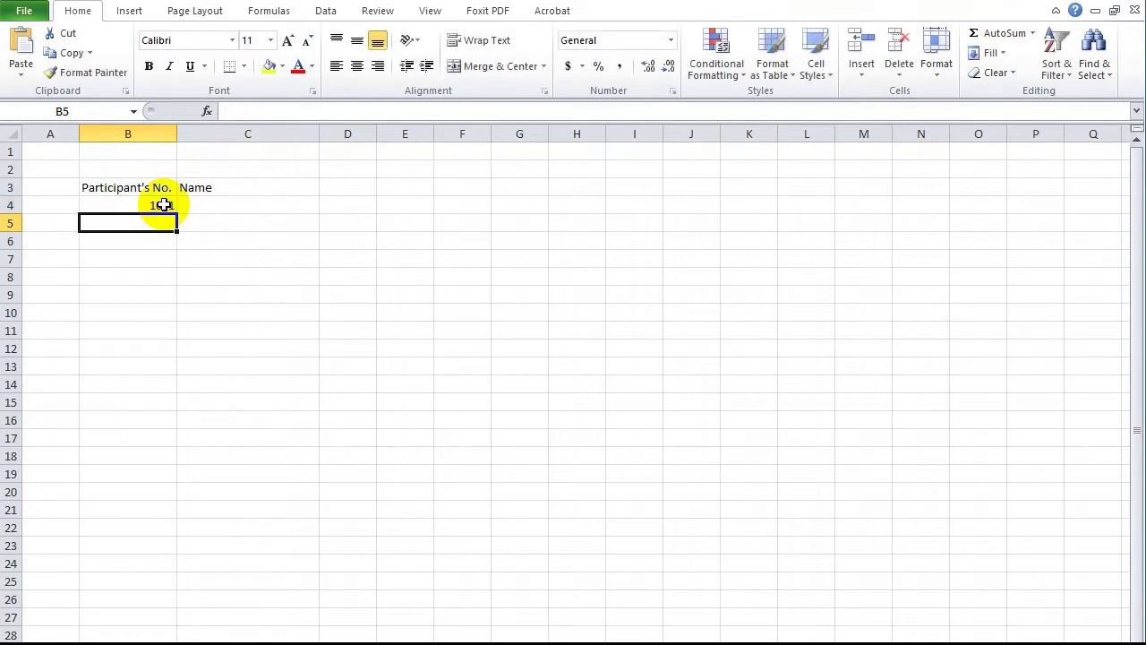
click(163, 205)
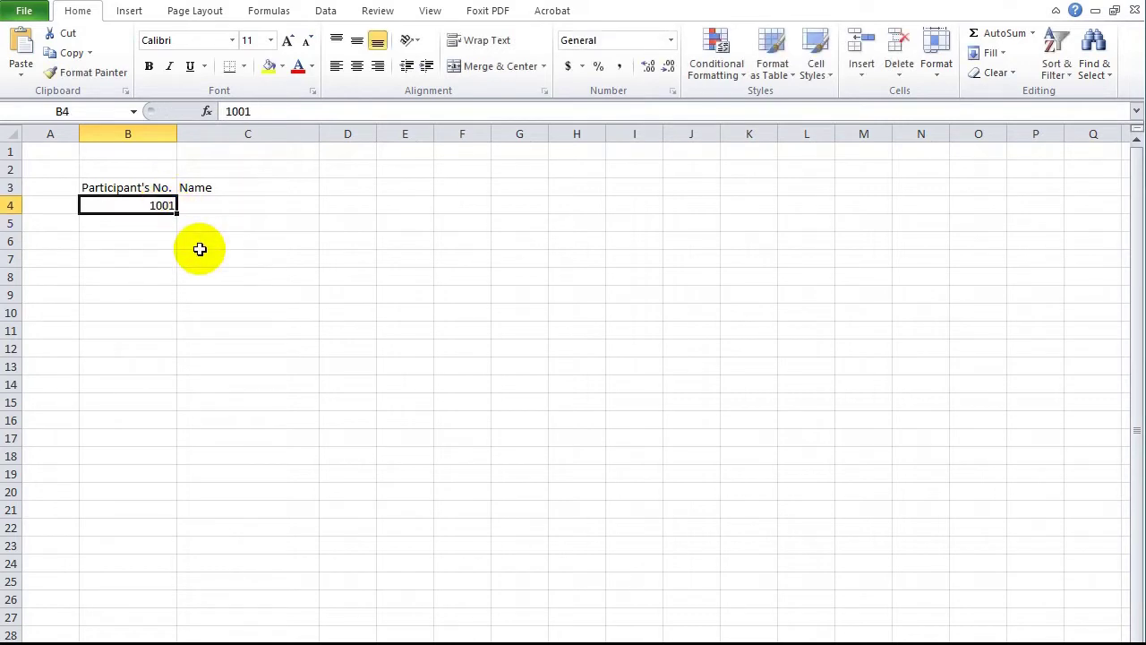
drag(179, 213, 179, 459)
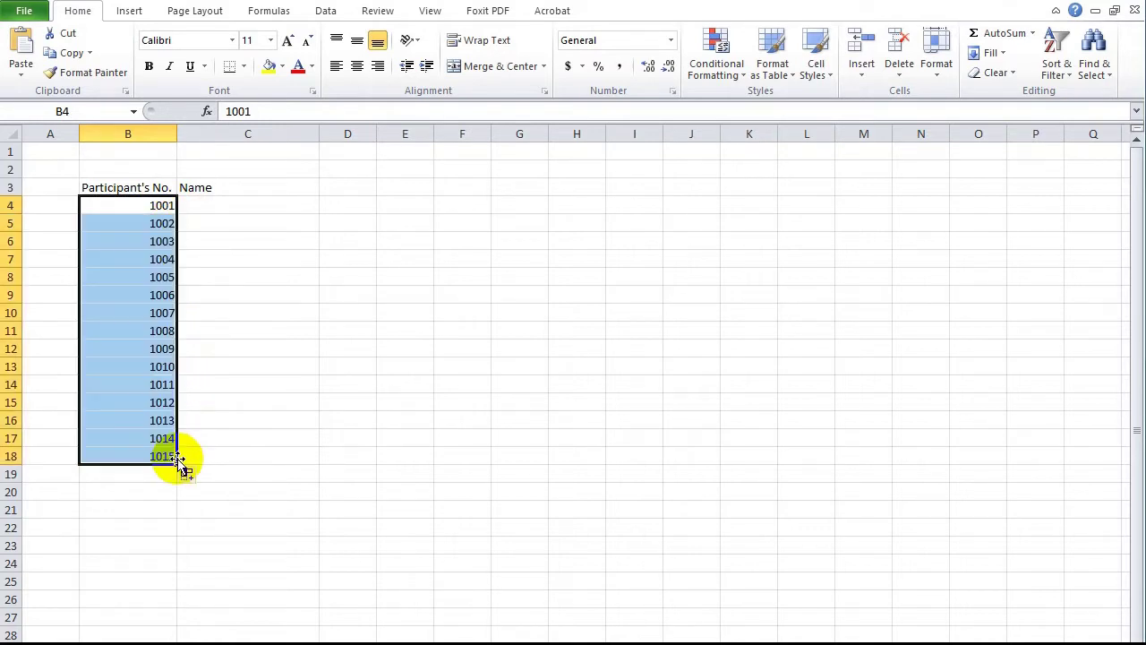
click(361, 68)
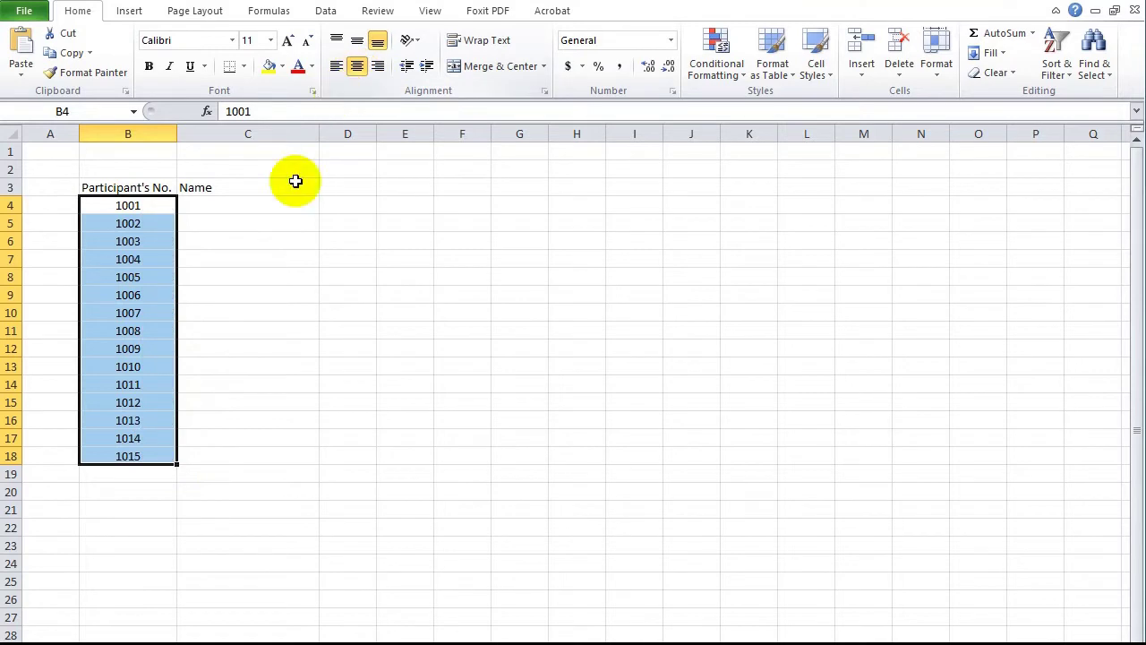
Step: Paste the copied list of participant names as plain Text into the Name column, starting at C4
click(218, 211)
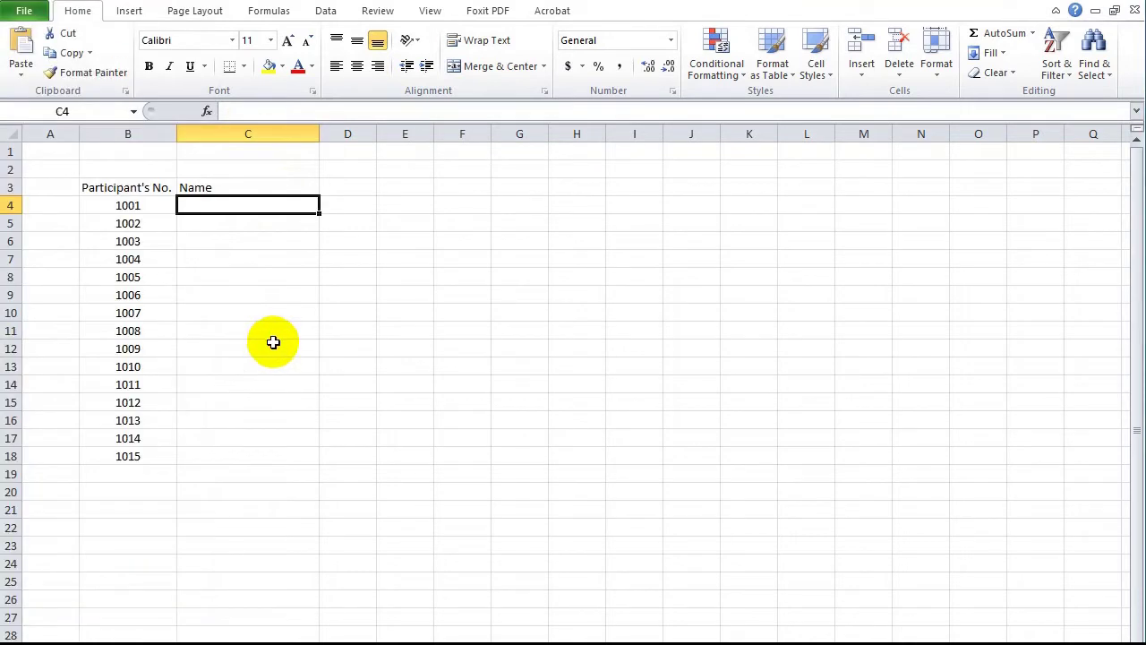
right_click(226, 204)
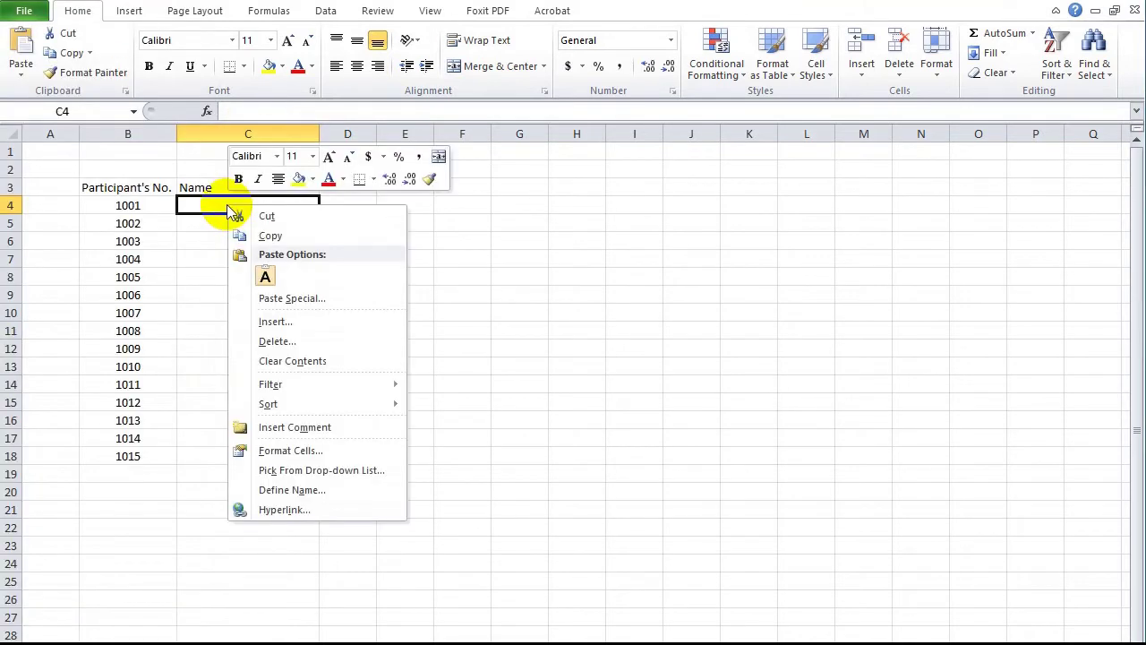
click(277, 301)
click(133, 194)
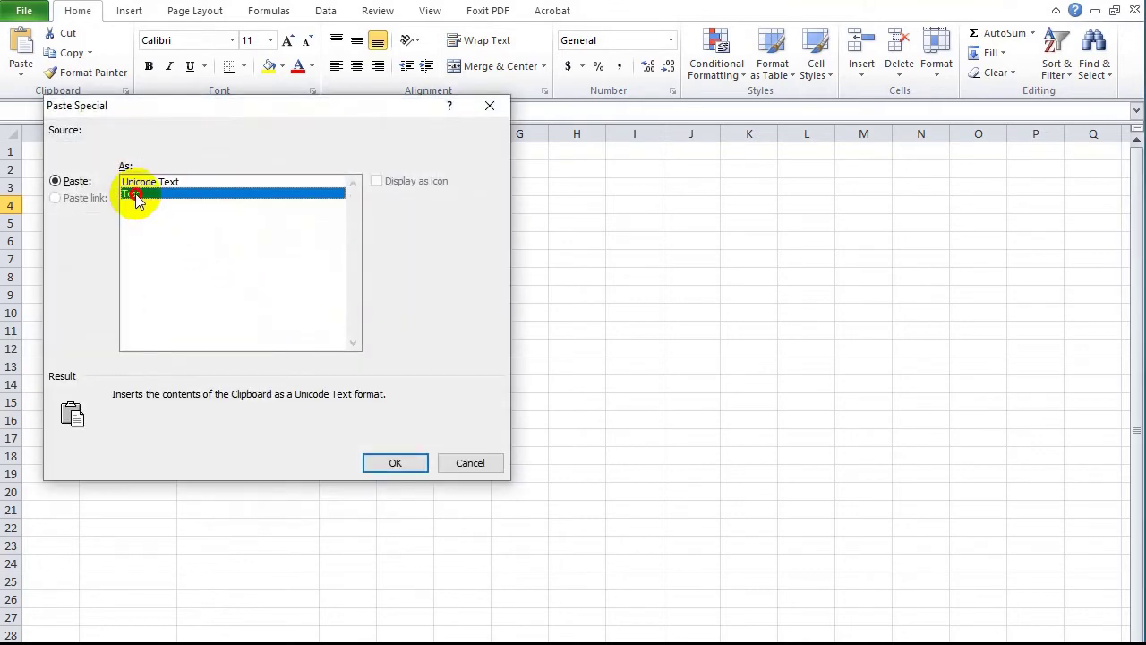
click(394, 463)
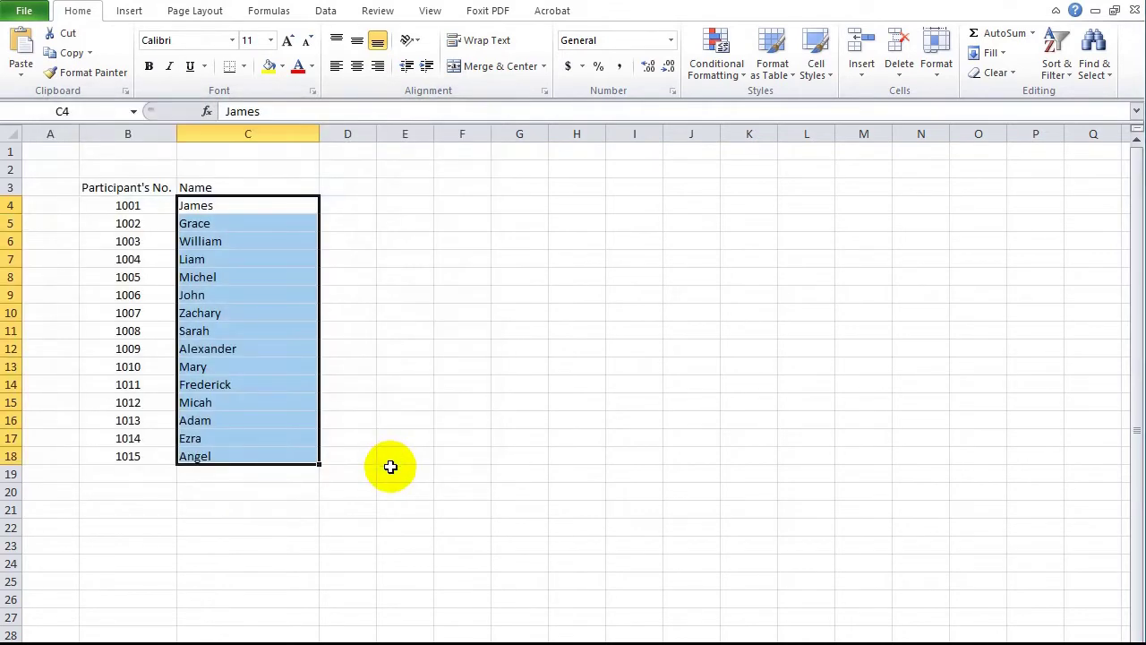
click(366, 372)
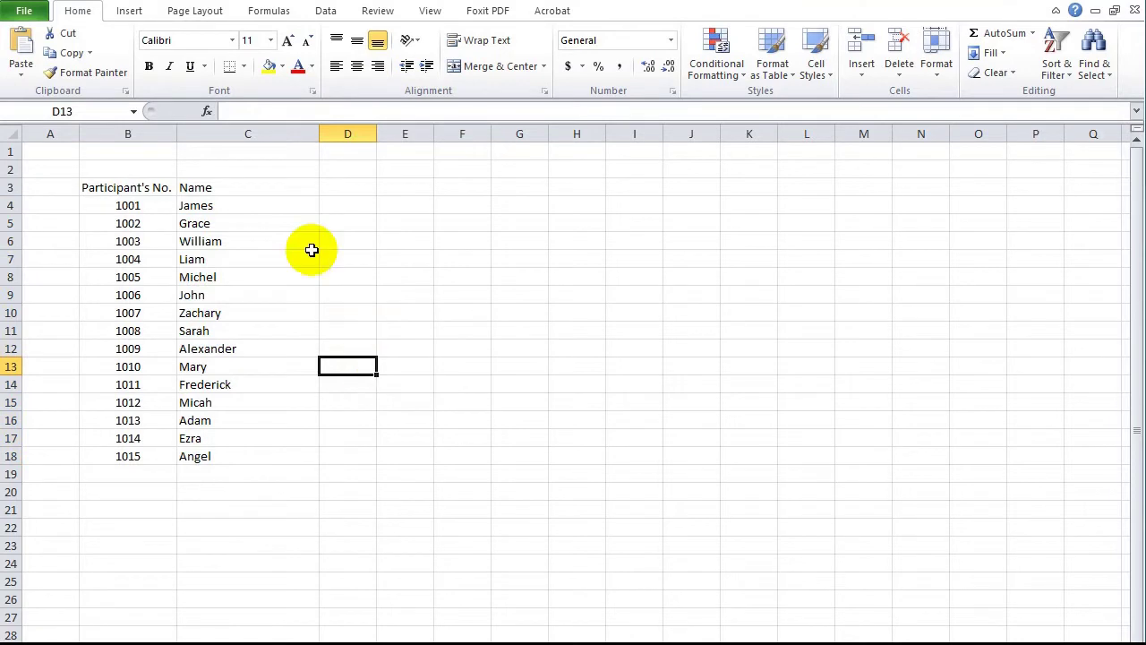
Step: Make the headers in B3:C3 bold and center them
click(271, 192)
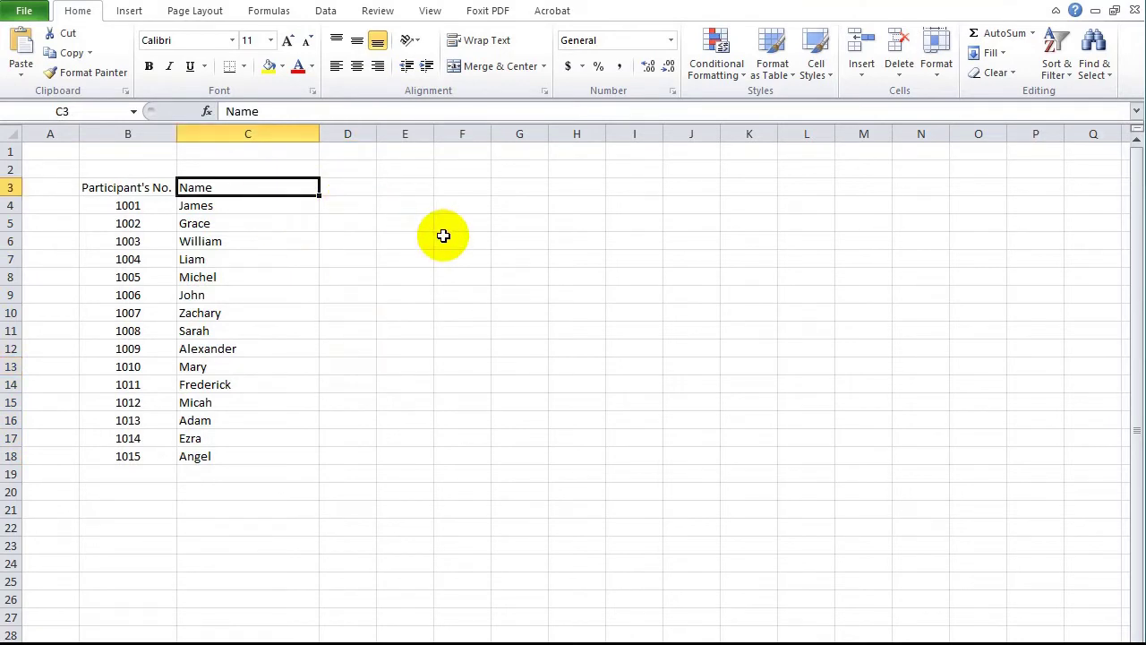
drag(122, 187, 236, 180)
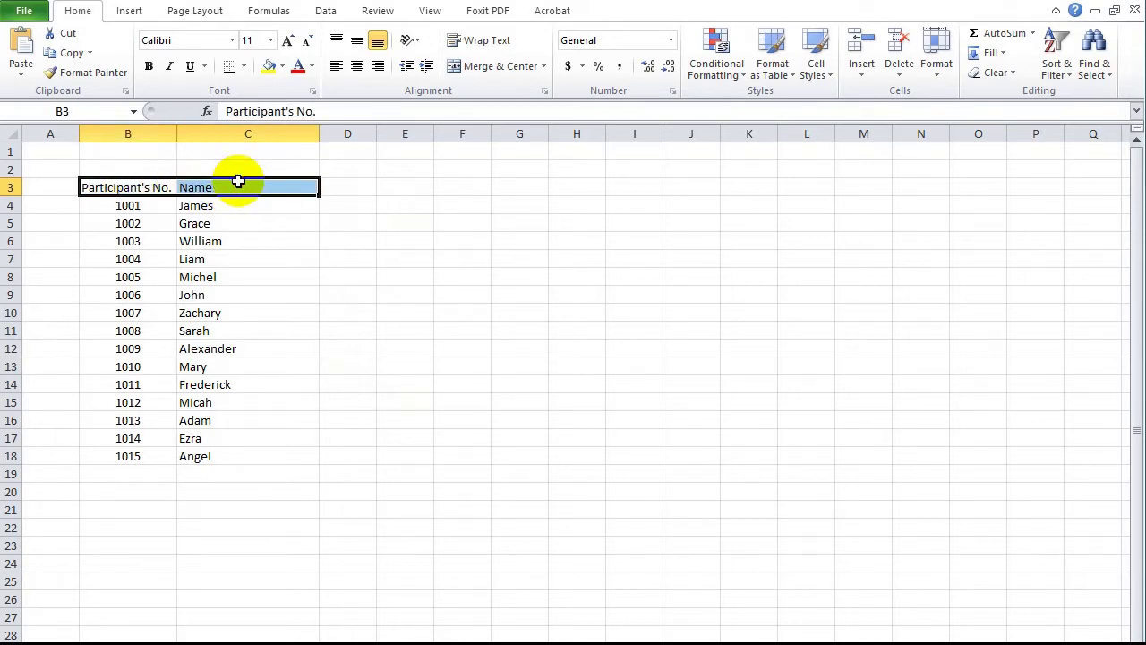
key(ctrl+b)
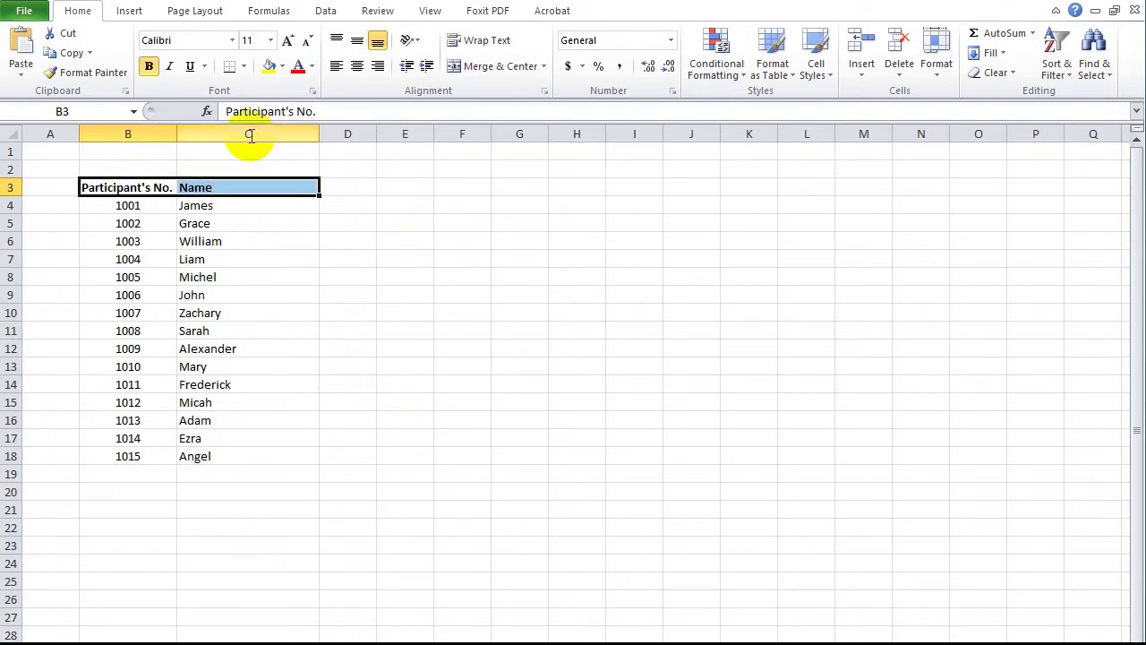
click(357, 68)
click(389, 304)
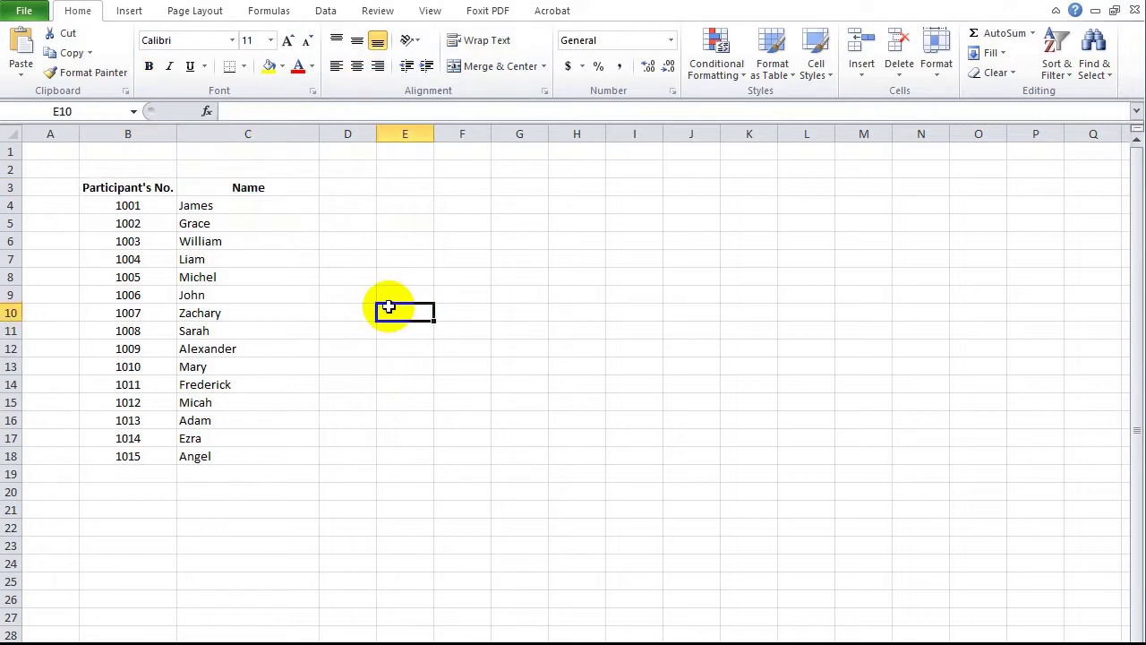
Step: Center the participant names in C4:C18
click(406, 193)
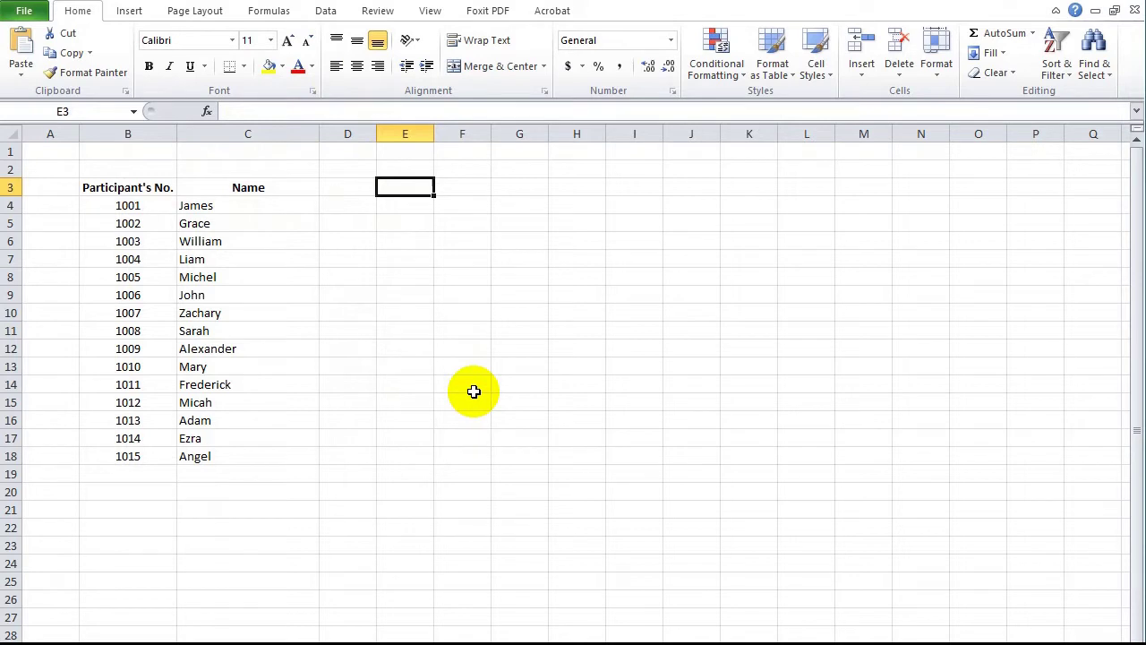
drag(248, 206, 253, 455)
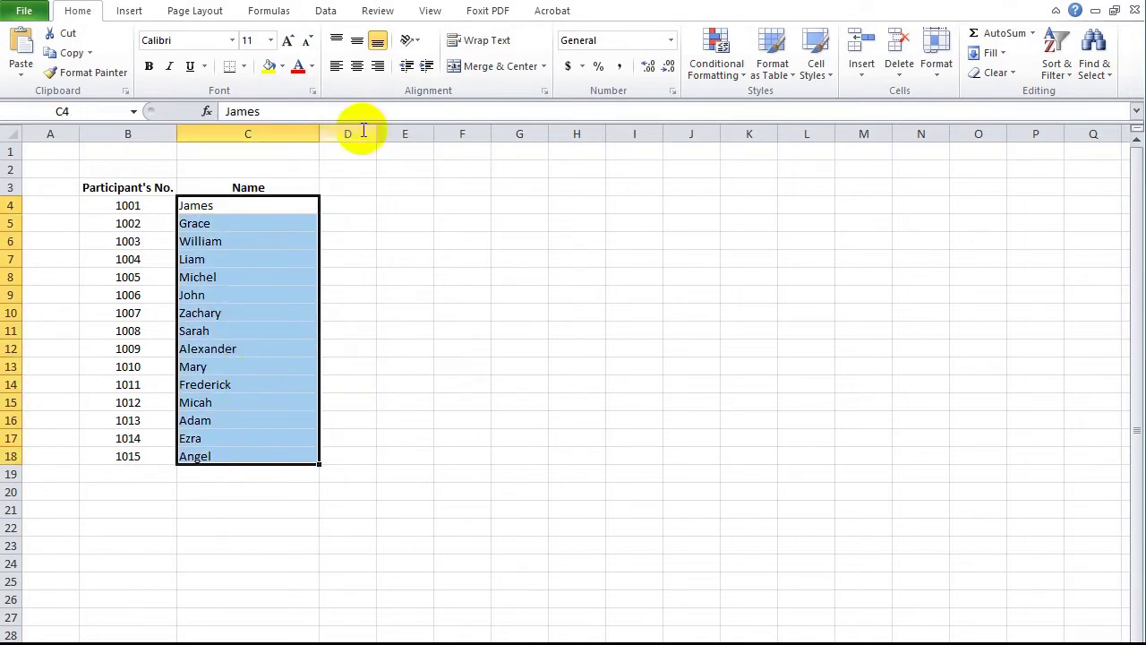
click(357, 66)
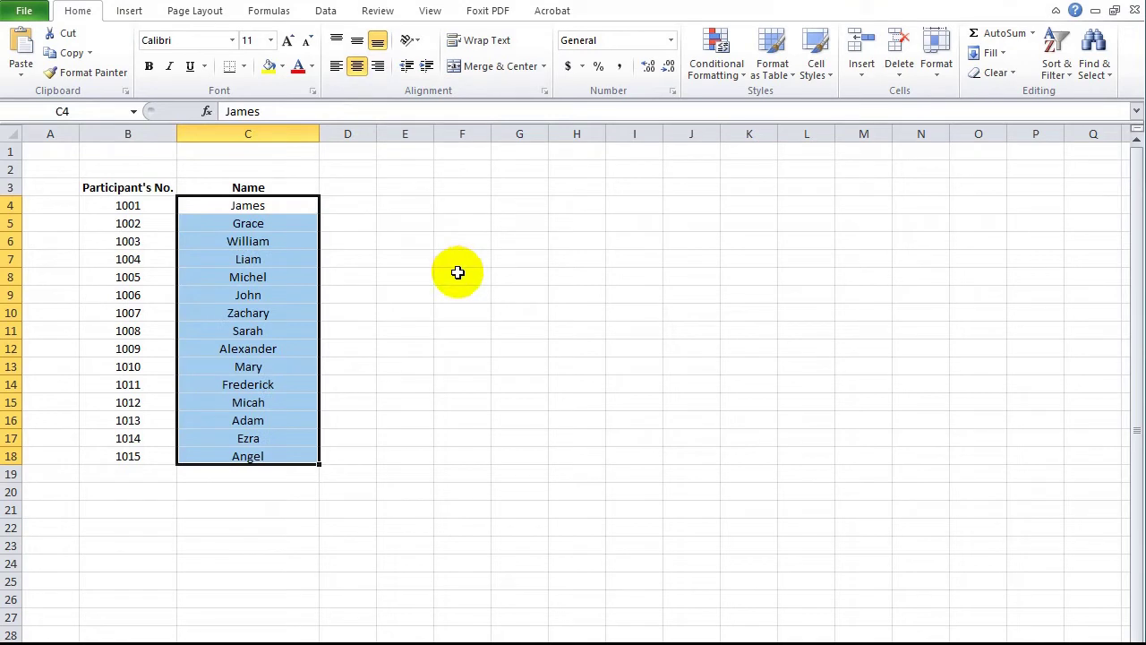
click(458, 273)
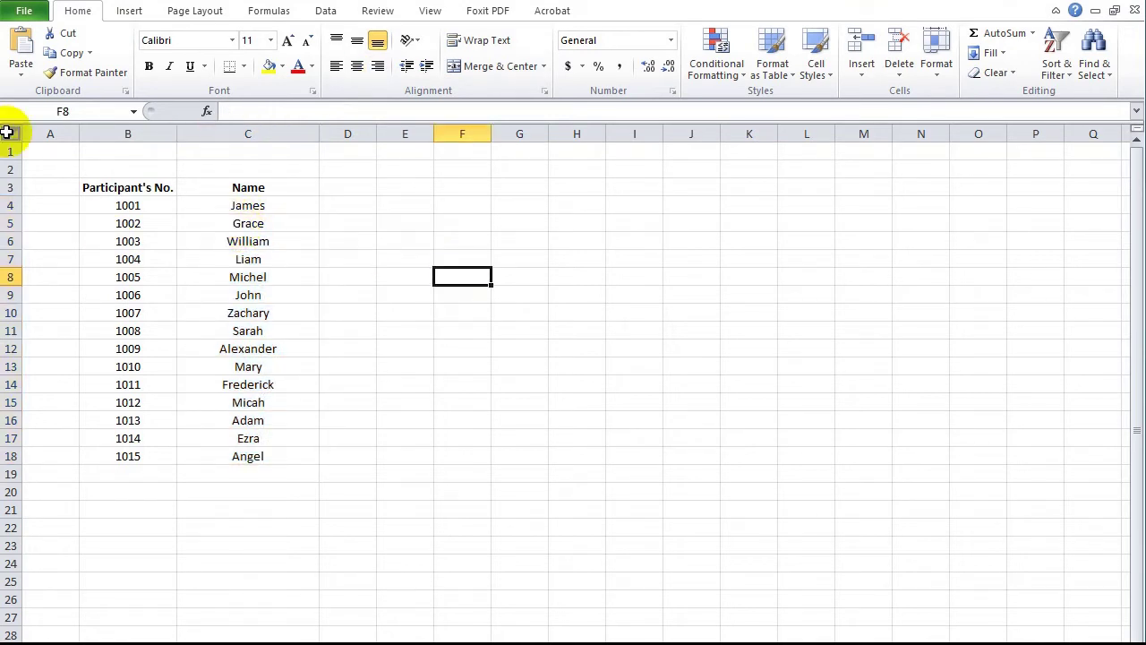
Step: Set the font size of the whole sheet to 14 and widen column B to fit its header
click(6, 133)
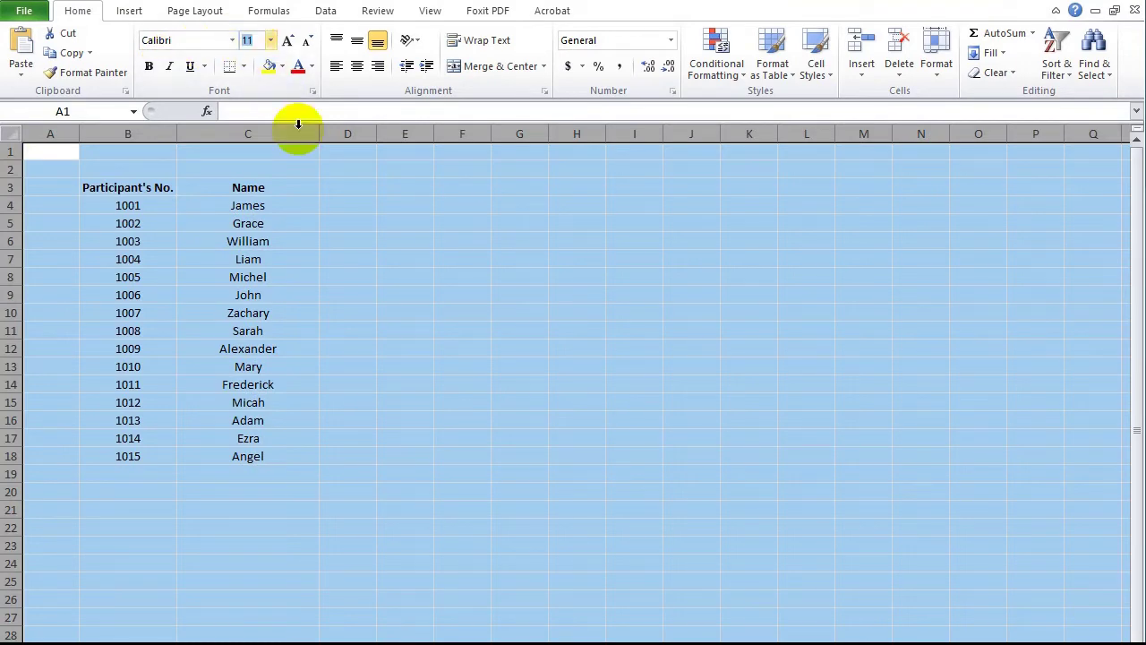
text(14)
key(Return)
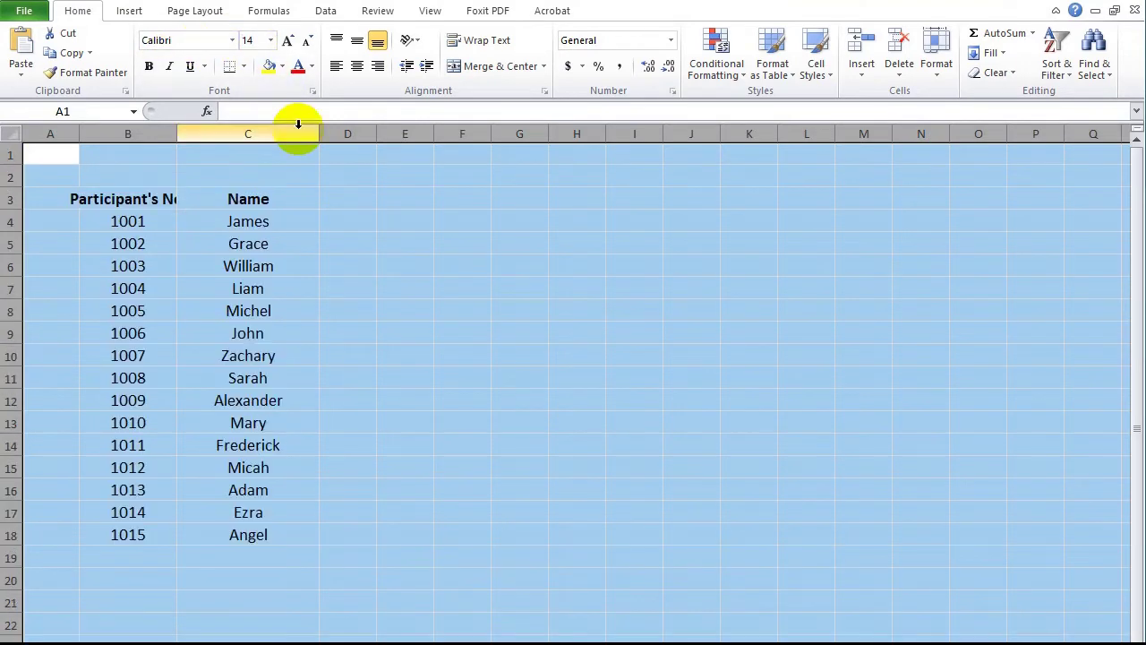
click(496, 381)
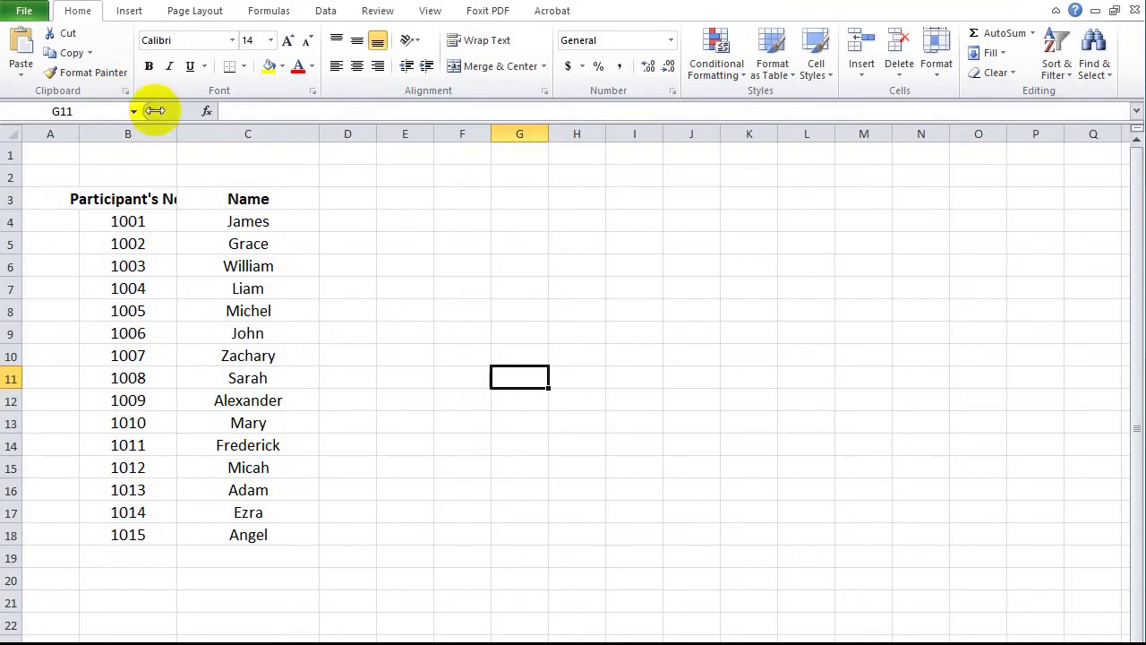
drag(181, 135, 203, 134)
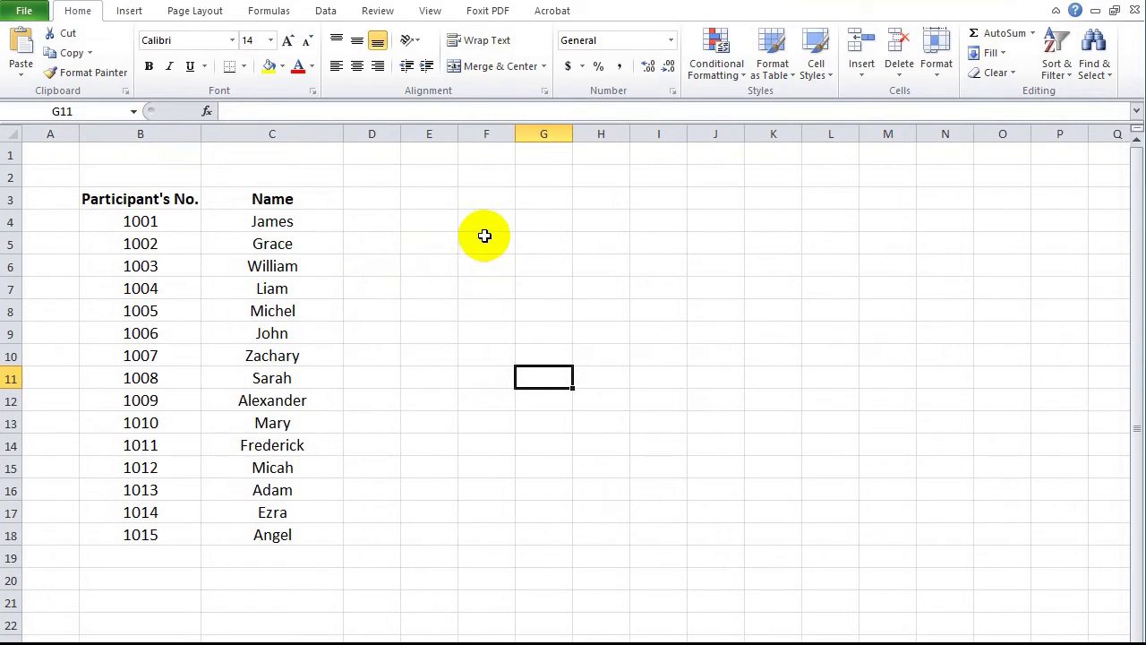
Step: Enter the header "Winner" in F3 and make it bold
click(509, 204)
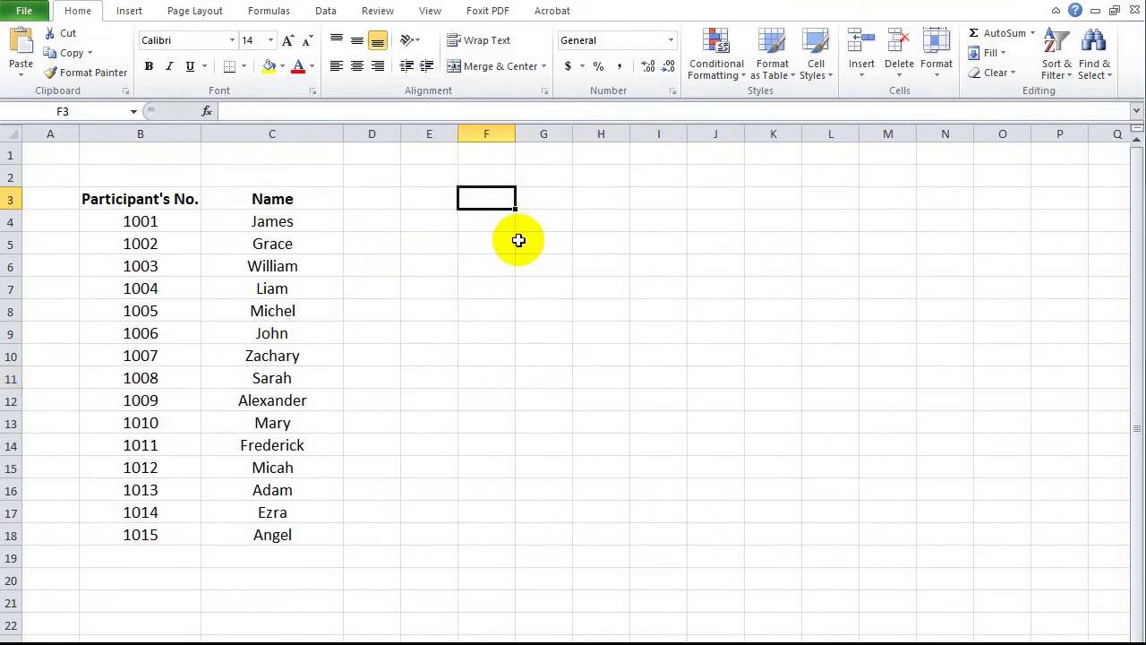
text(Winnder)
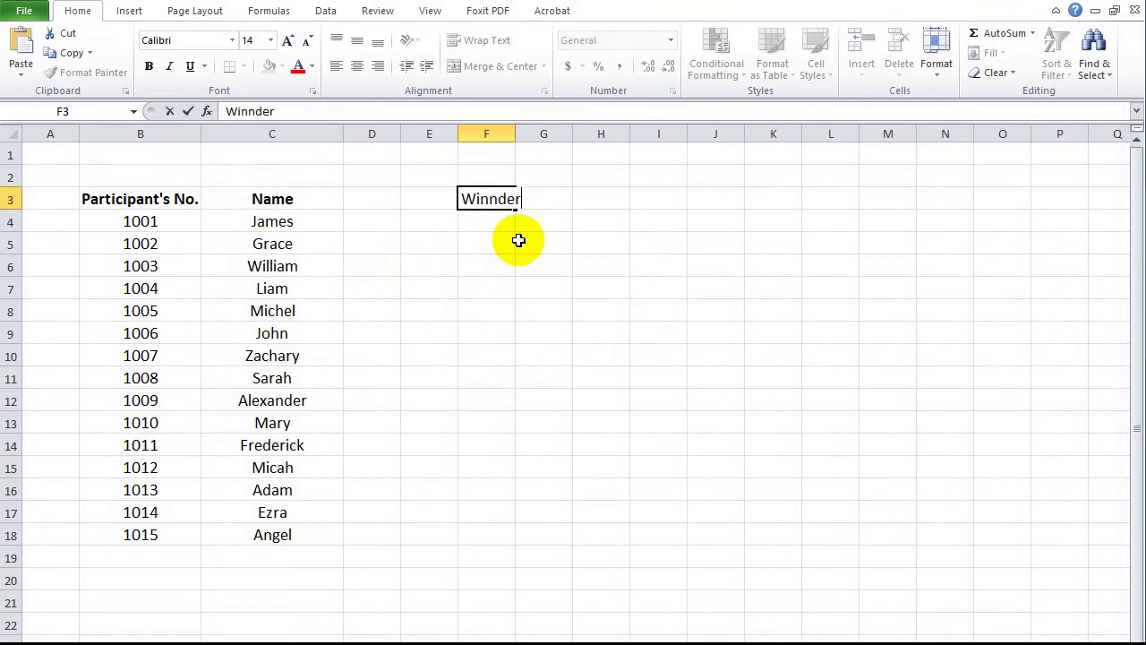
key(BackSpace)
key(BackSpace)
key(BackSpace)
text(er)
key(Return)
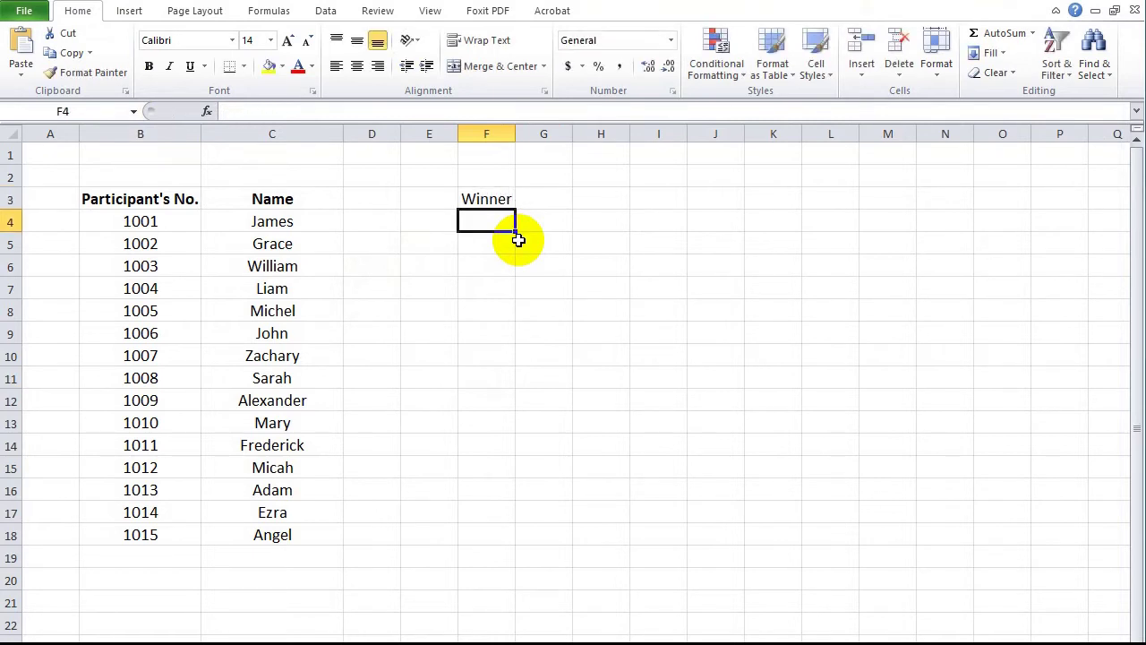
click(498, 197)
key(ctrl+b)
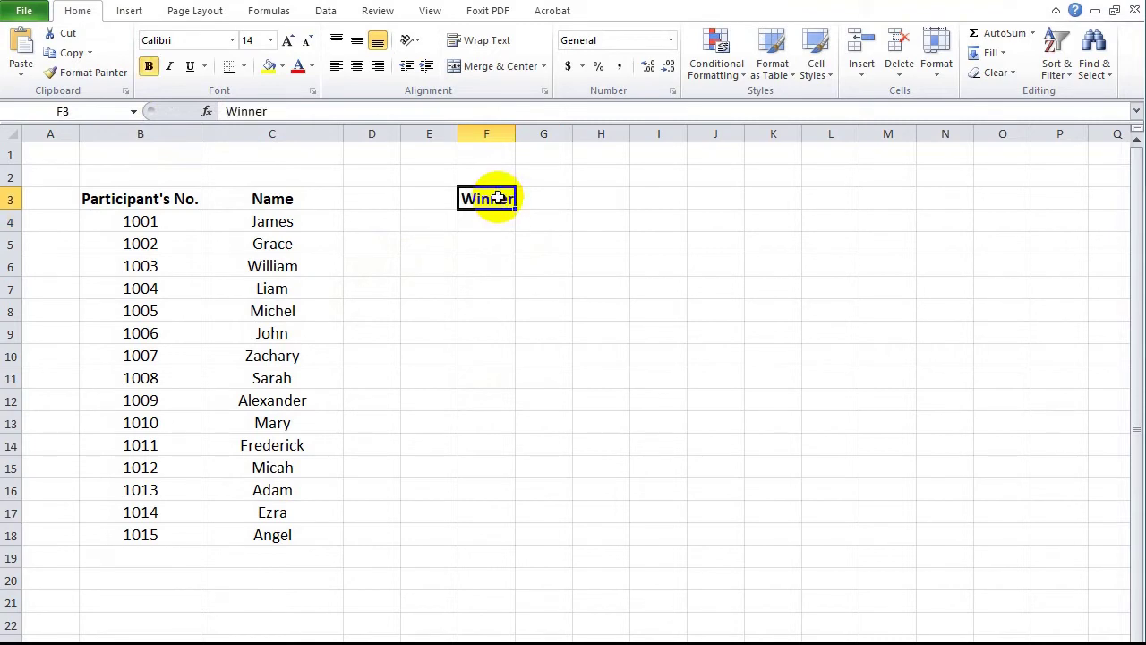
click(507, 240)
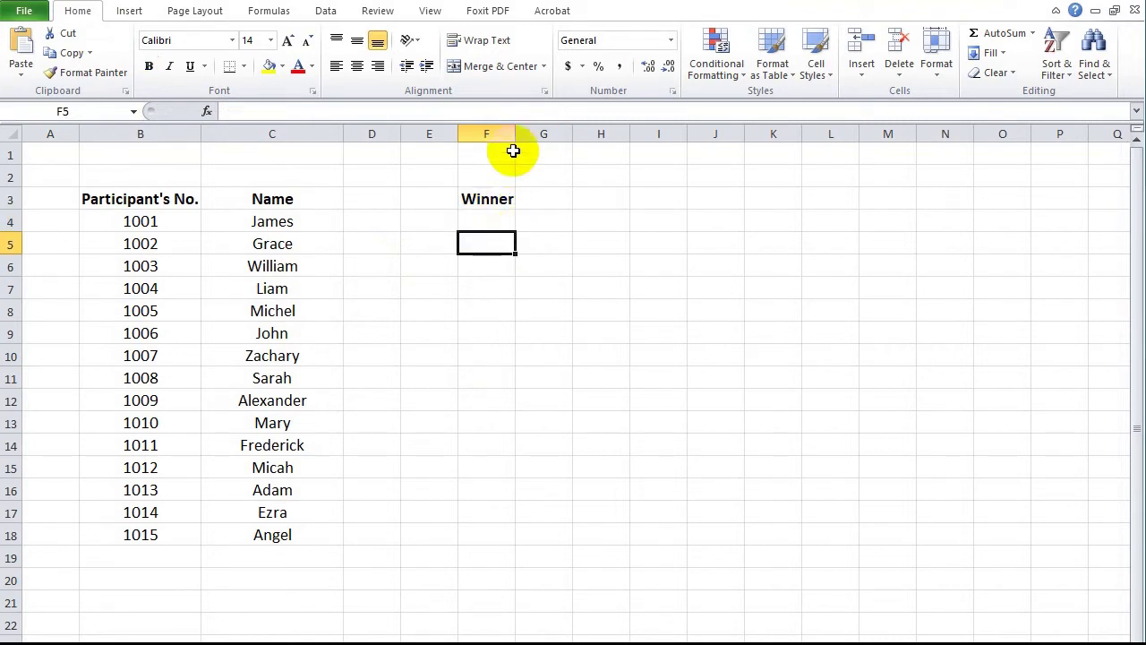
Step: Widen columns F and G and enter the formula =RANDBETWEEN(B4,B18) in G3, beside the Winner header
drag(515, 133, 534, 131)
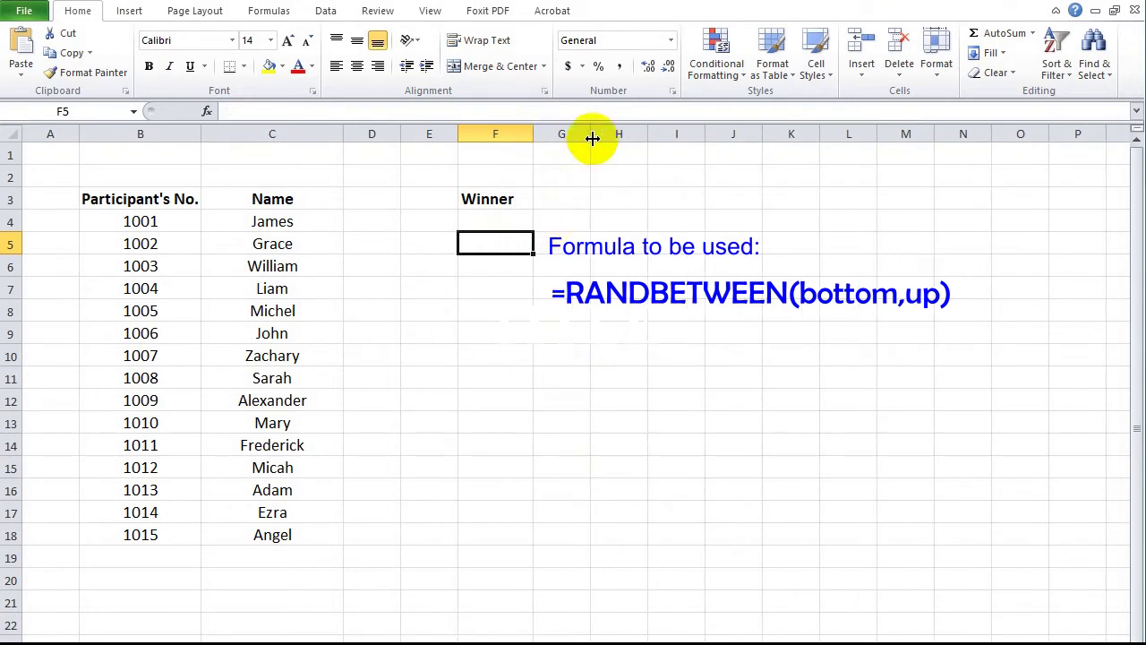
drag(591, 133, 630, 134)
click(588, 197)
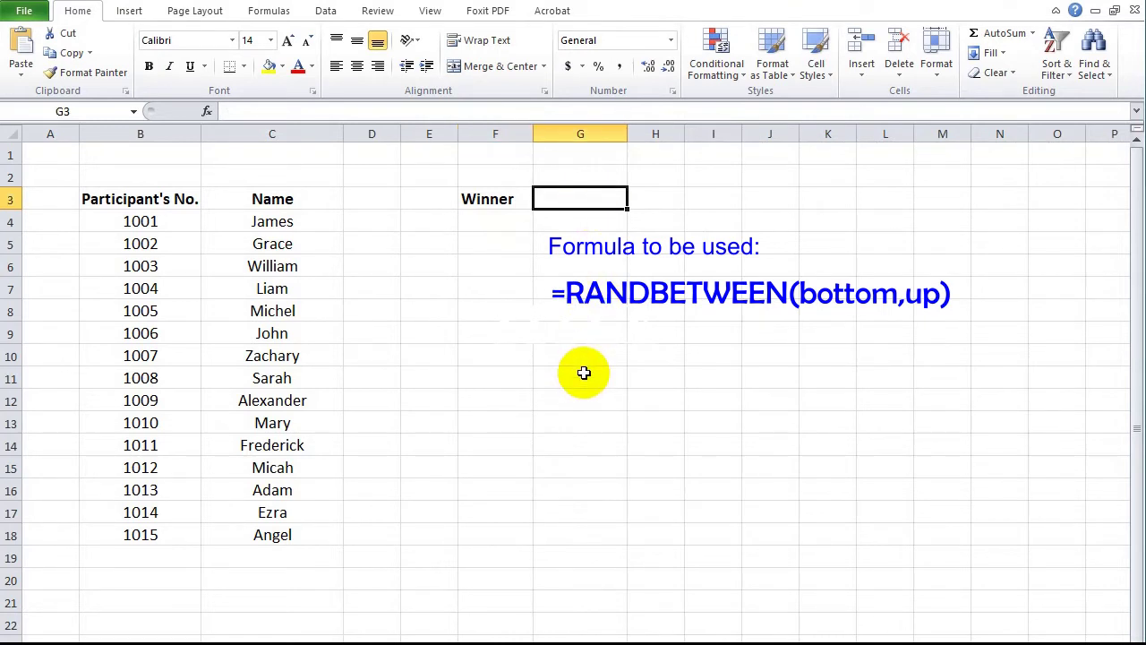
text(=)
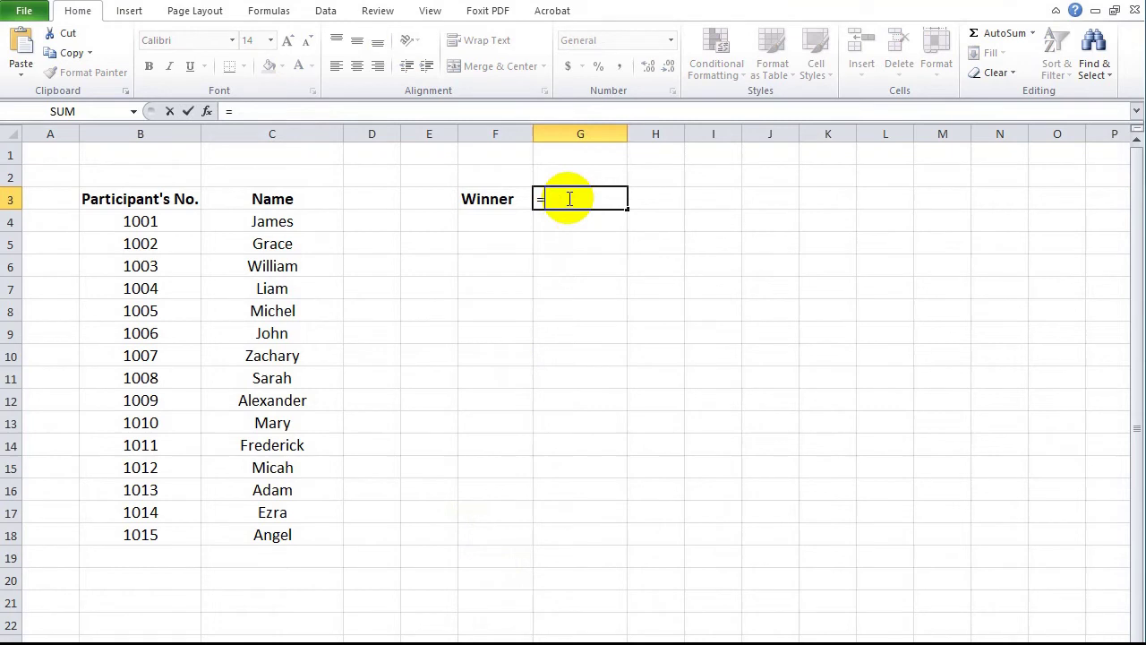
text(ra)
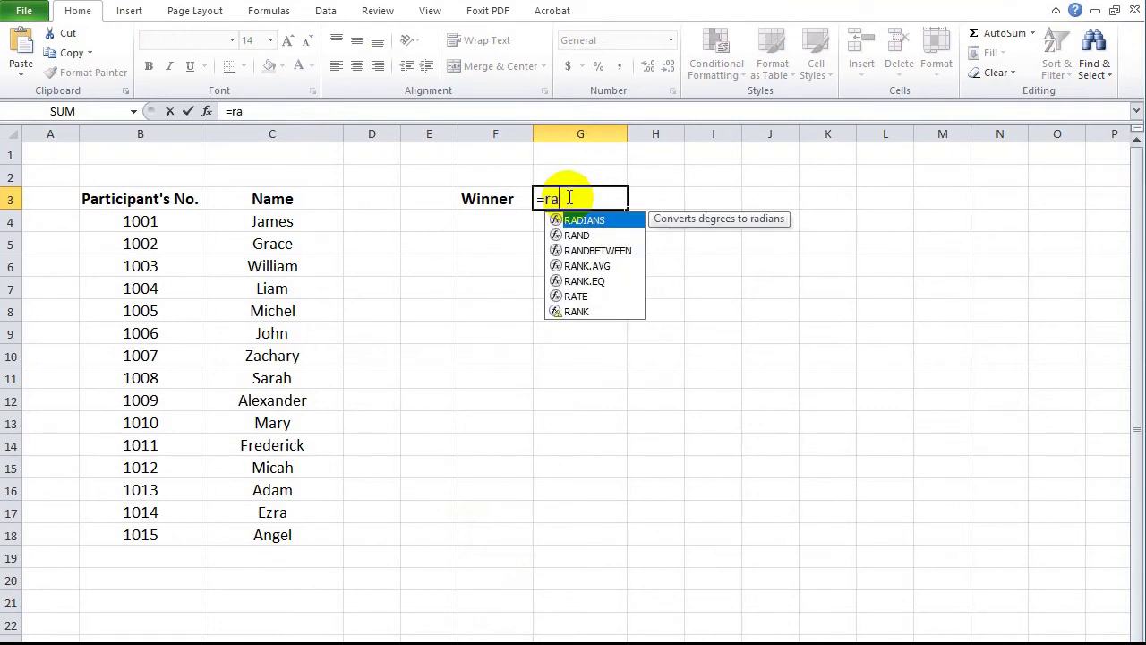
double_click(593, 250)
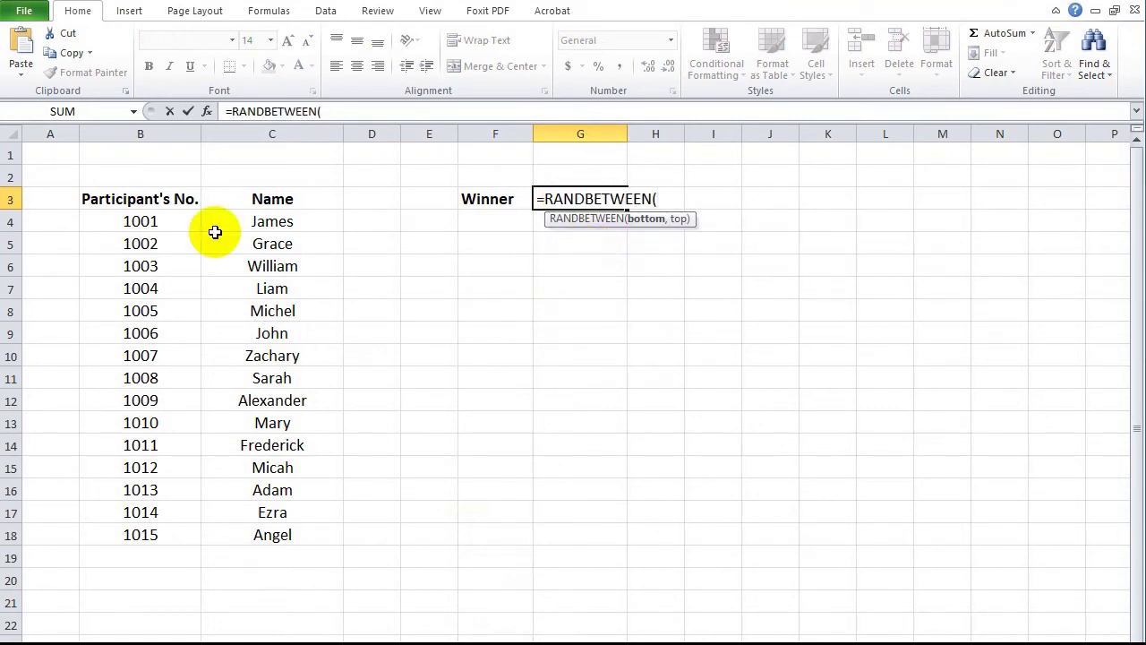
click(157, 222)
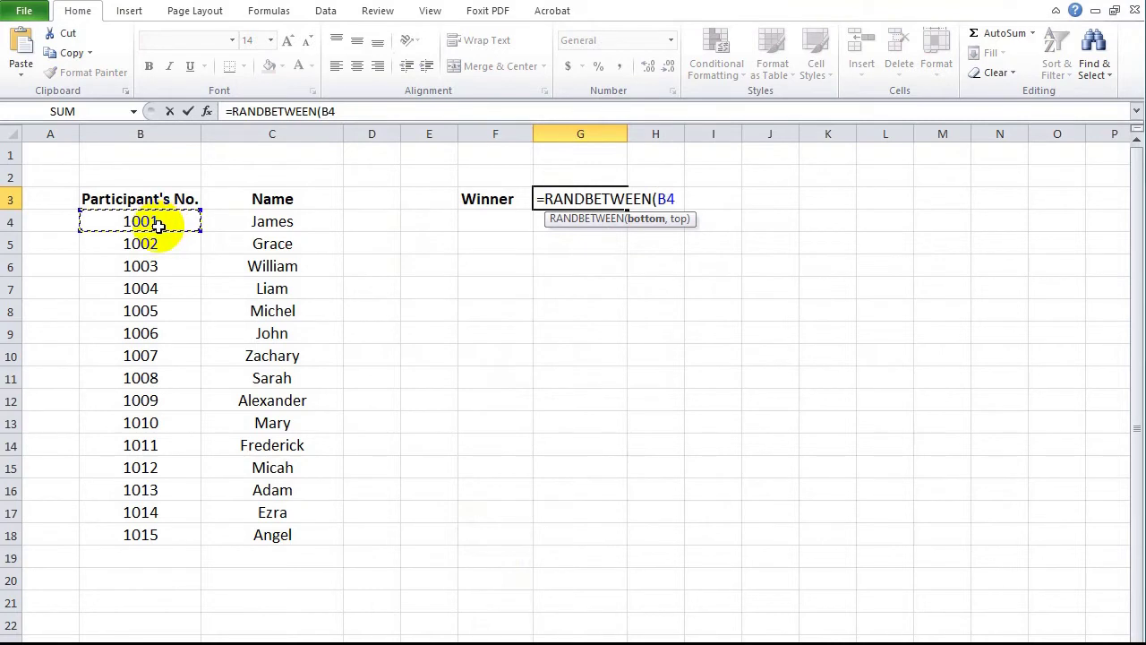
text(,)
click(141, 534)
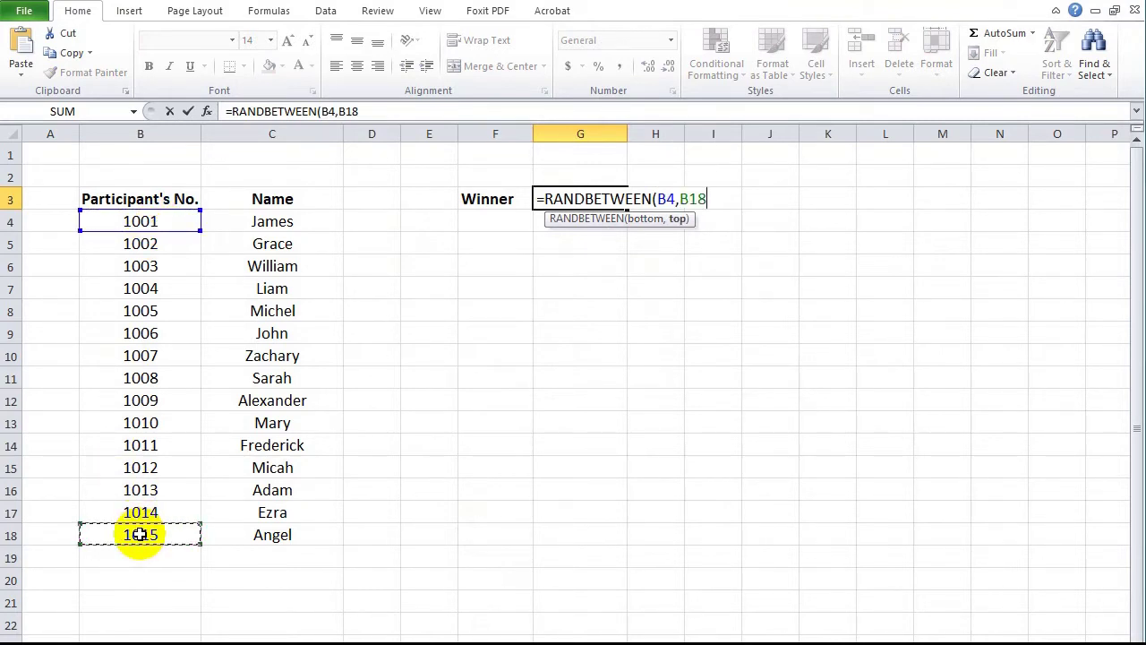
text())
key(Return)
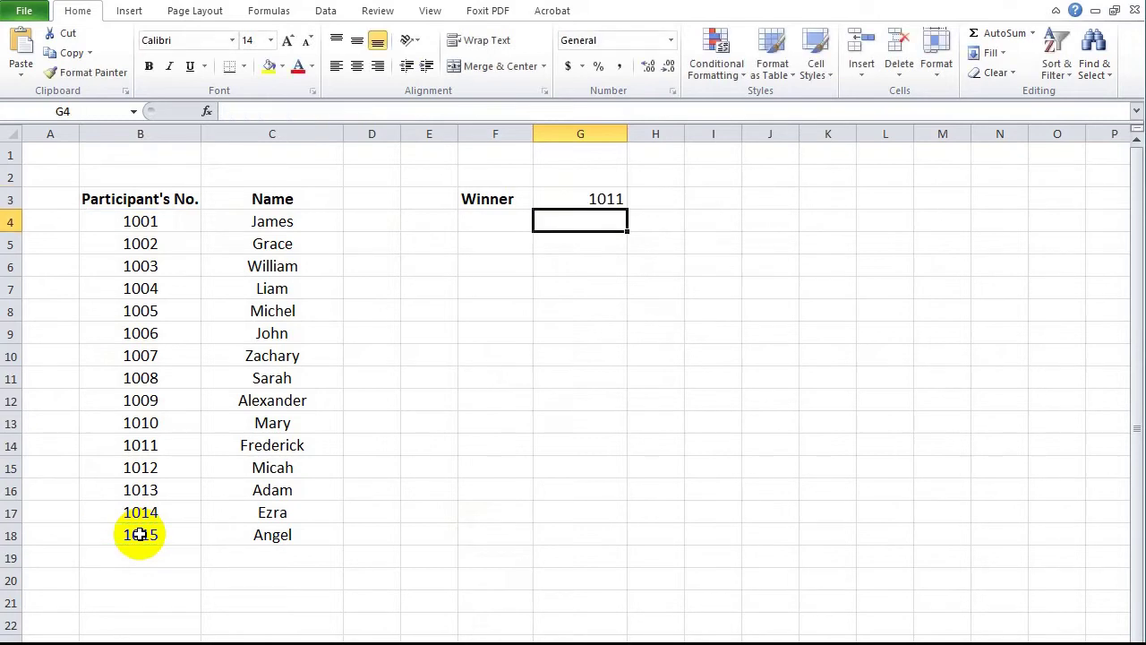
Step: Format the winner number in G3 as centered and bold with an orange fill
click(583, 197)
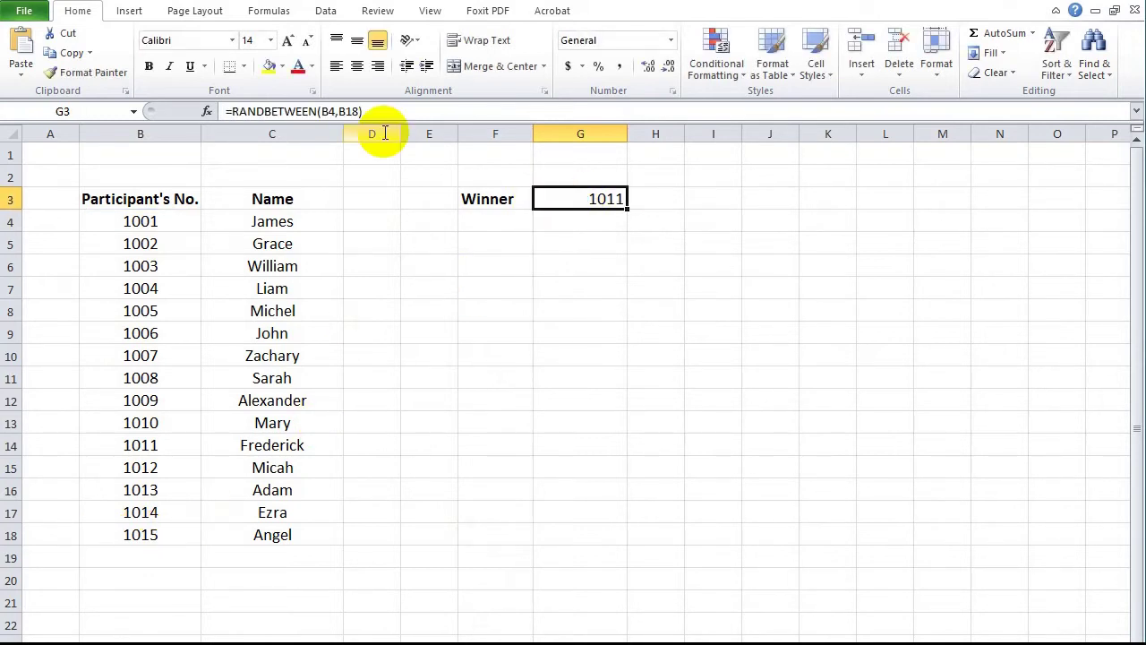
click(356, 67)
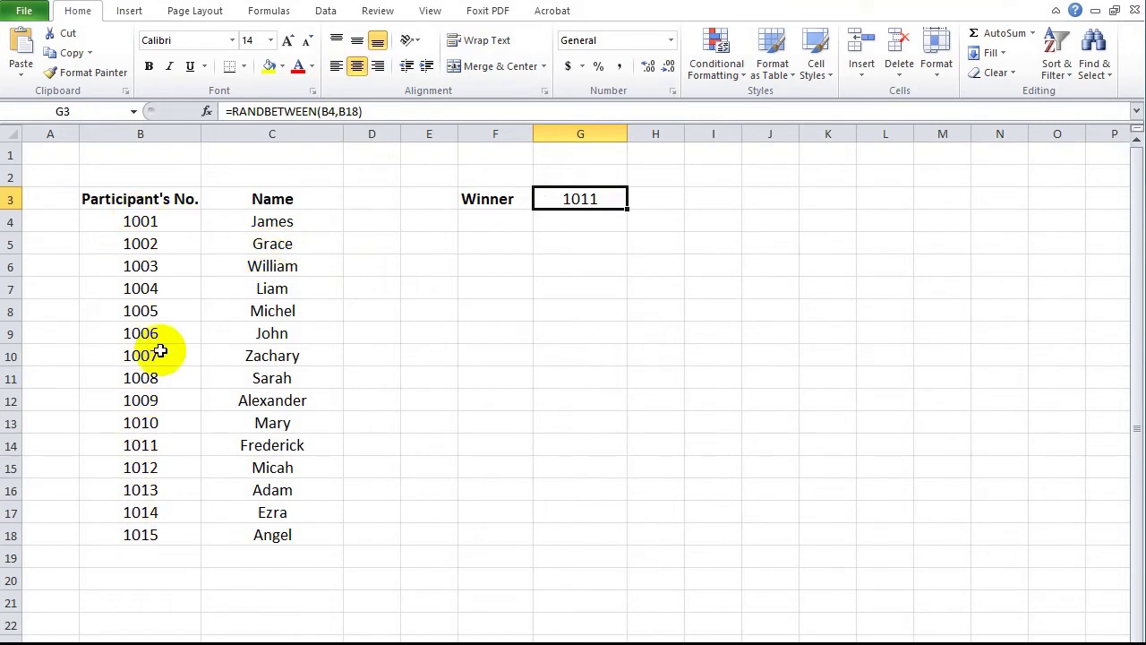
click(148, 68)
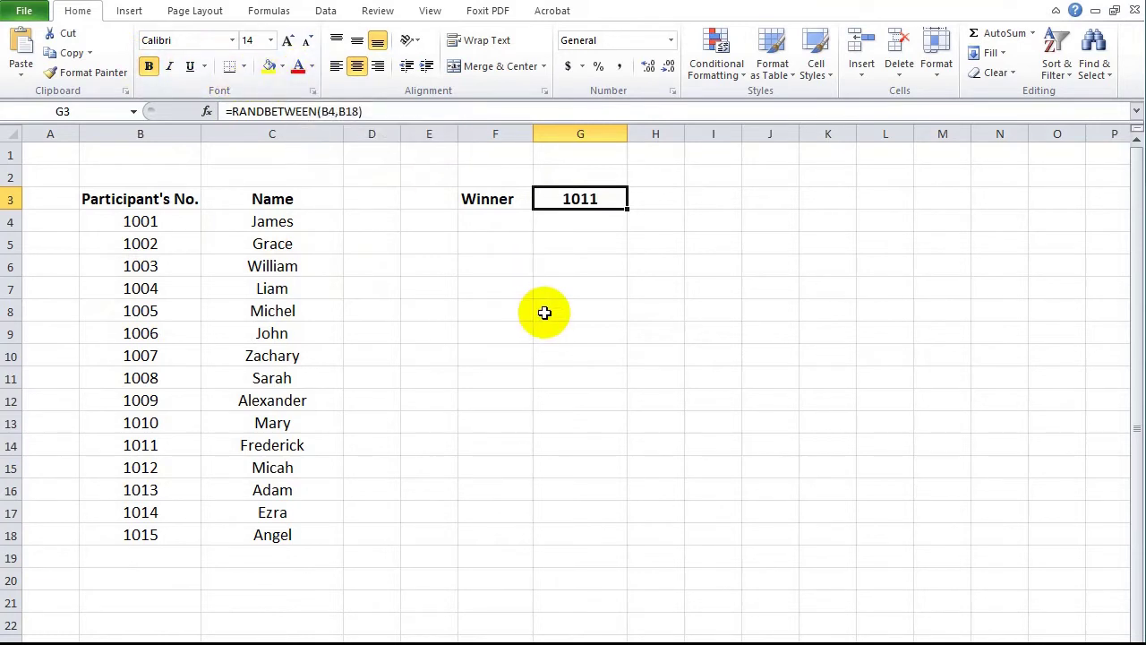
click(282, 67)
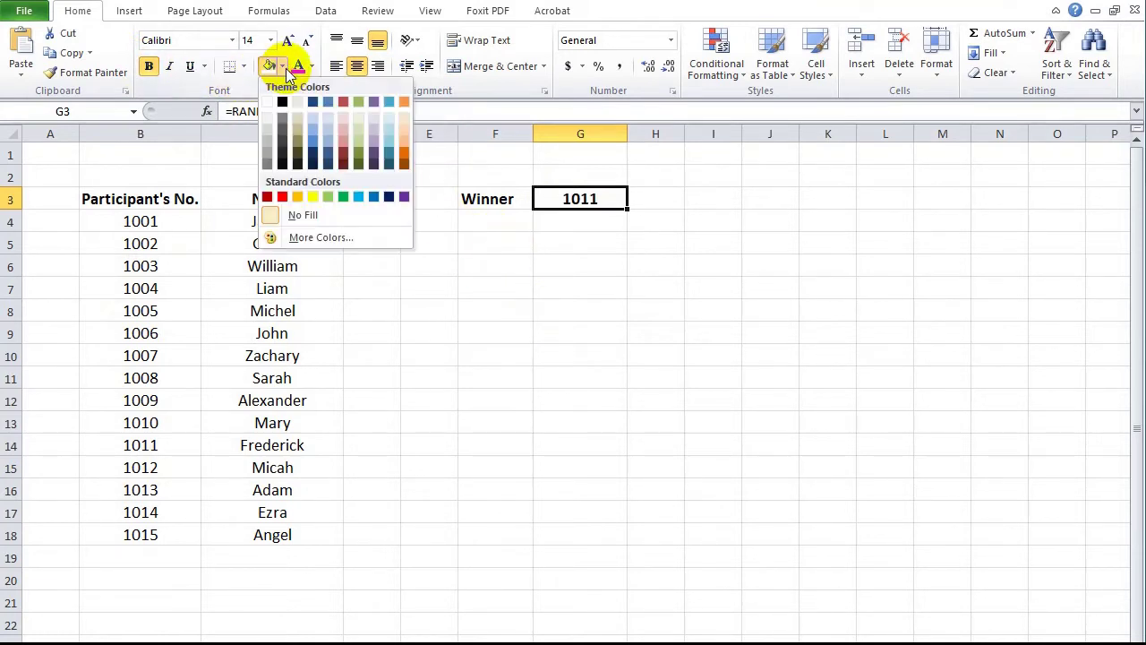
click(297, 199)
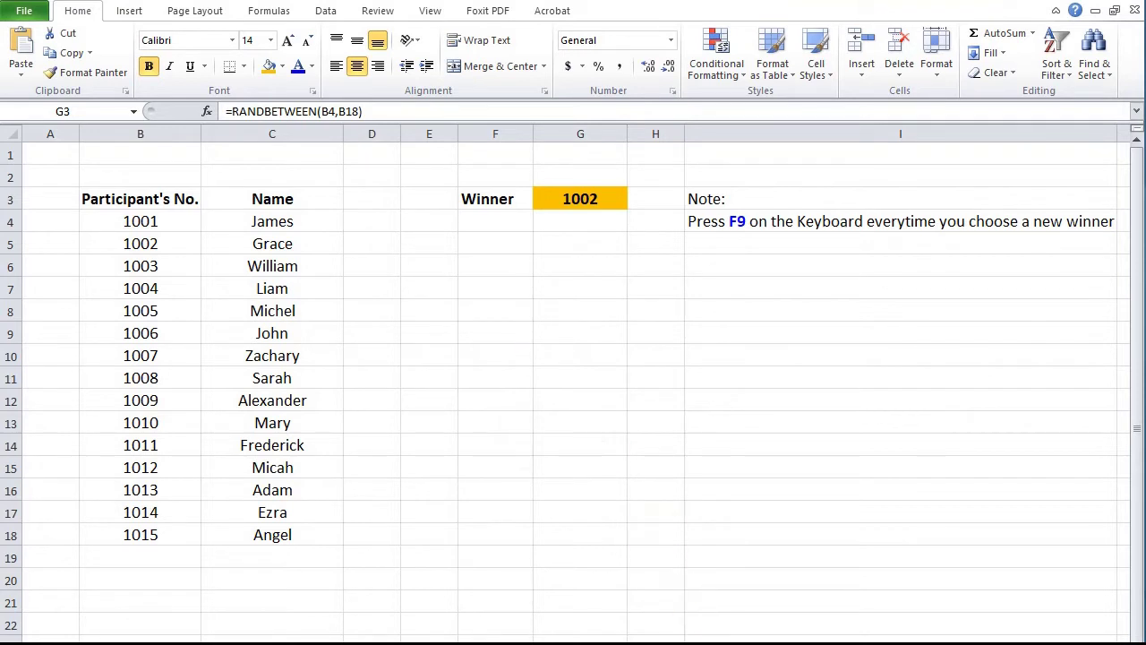
Step: Recalculate the sheet five times to draw new random winner numbers in G3
click(564, 206)
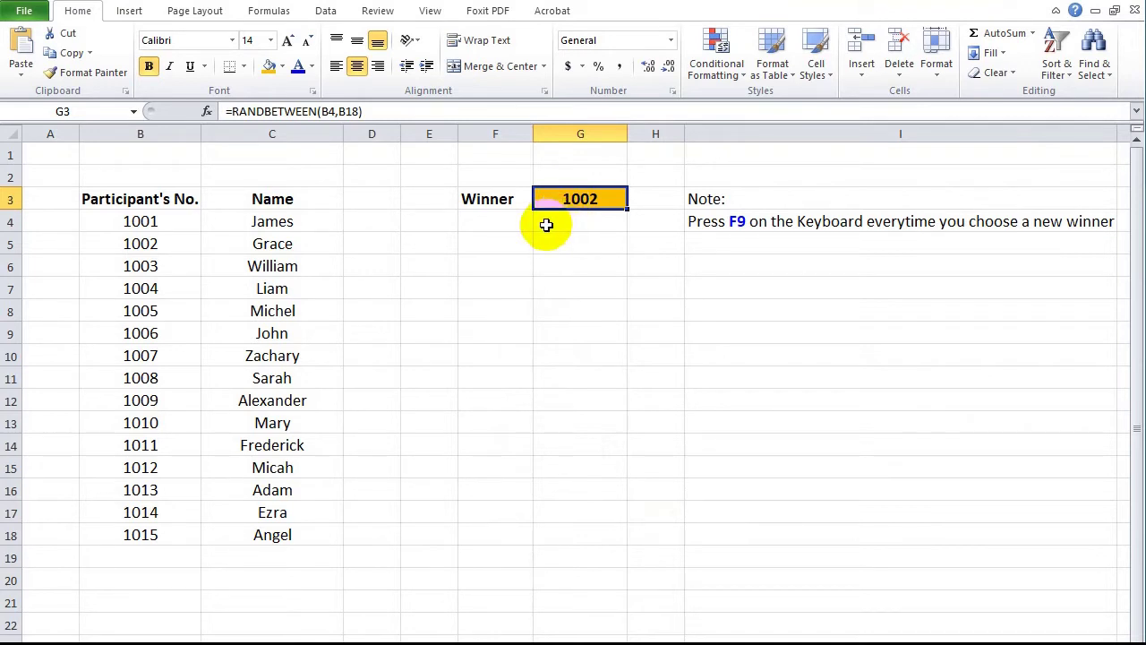
click(542, 206)
key(F9)
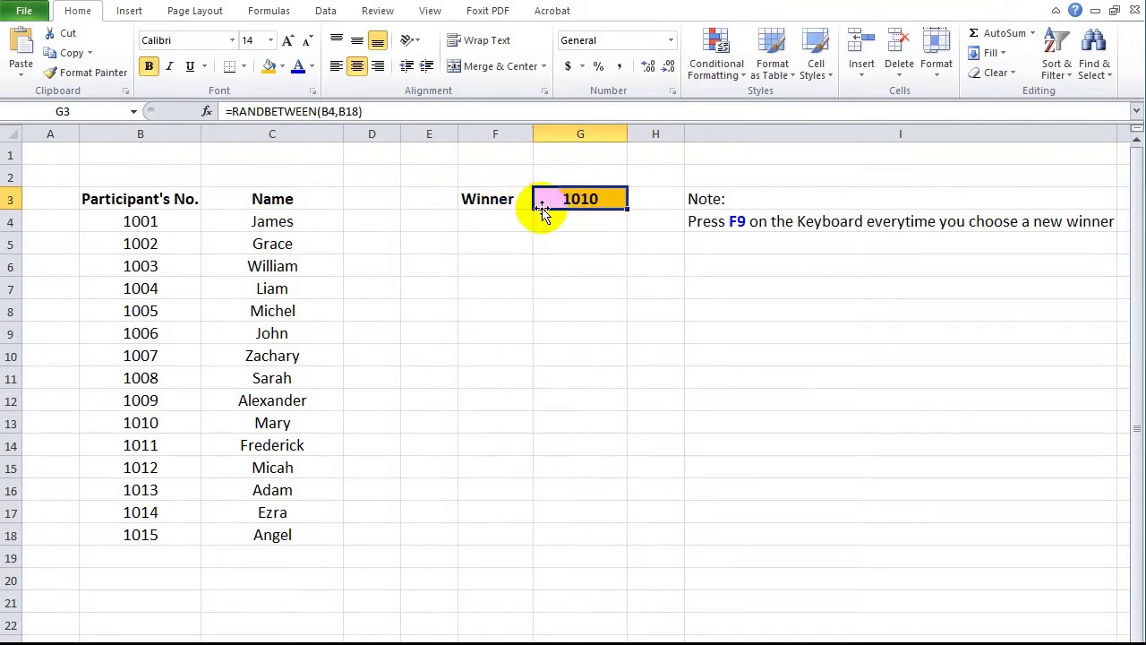
key(F9)
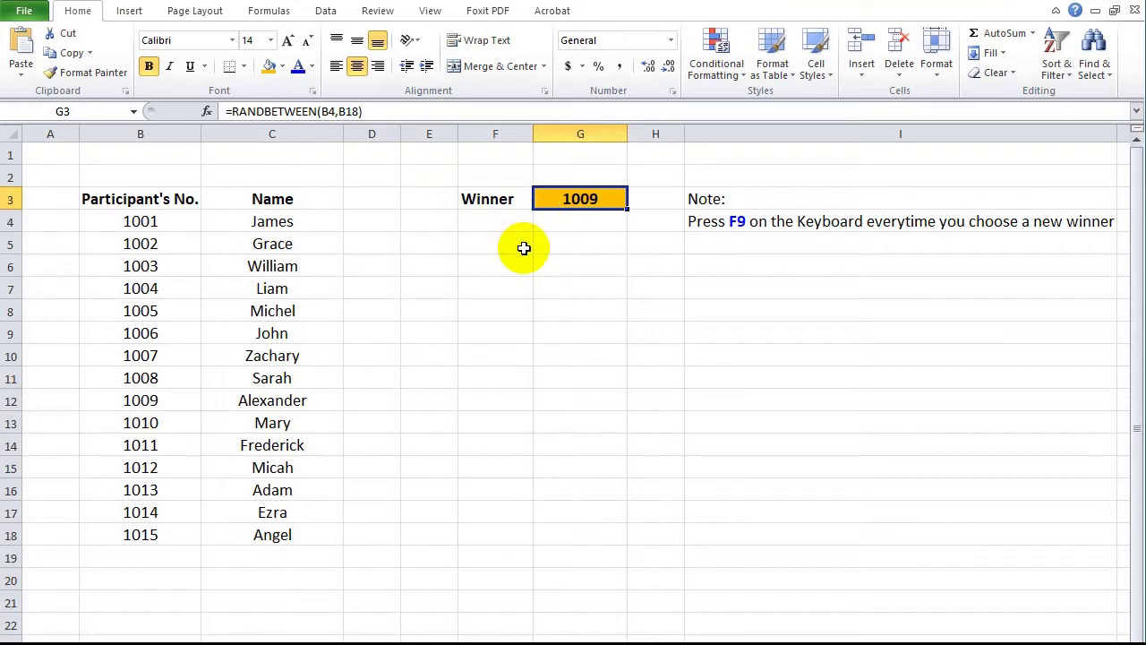
key(F9)
key(F9)
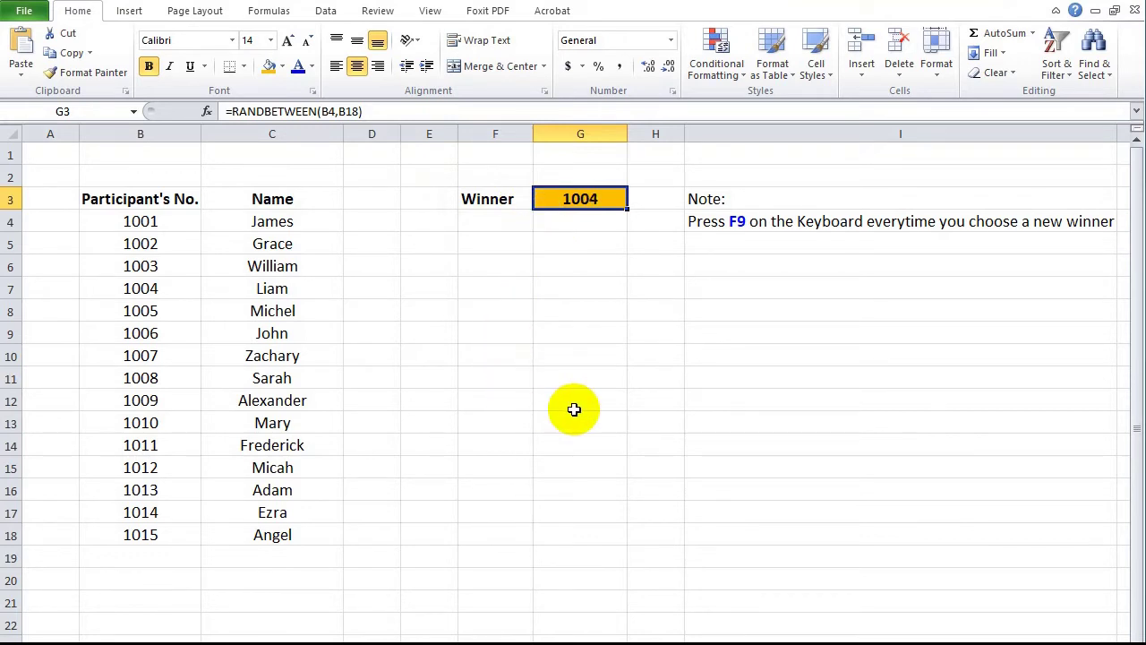
key(F9)
click(574, 409)
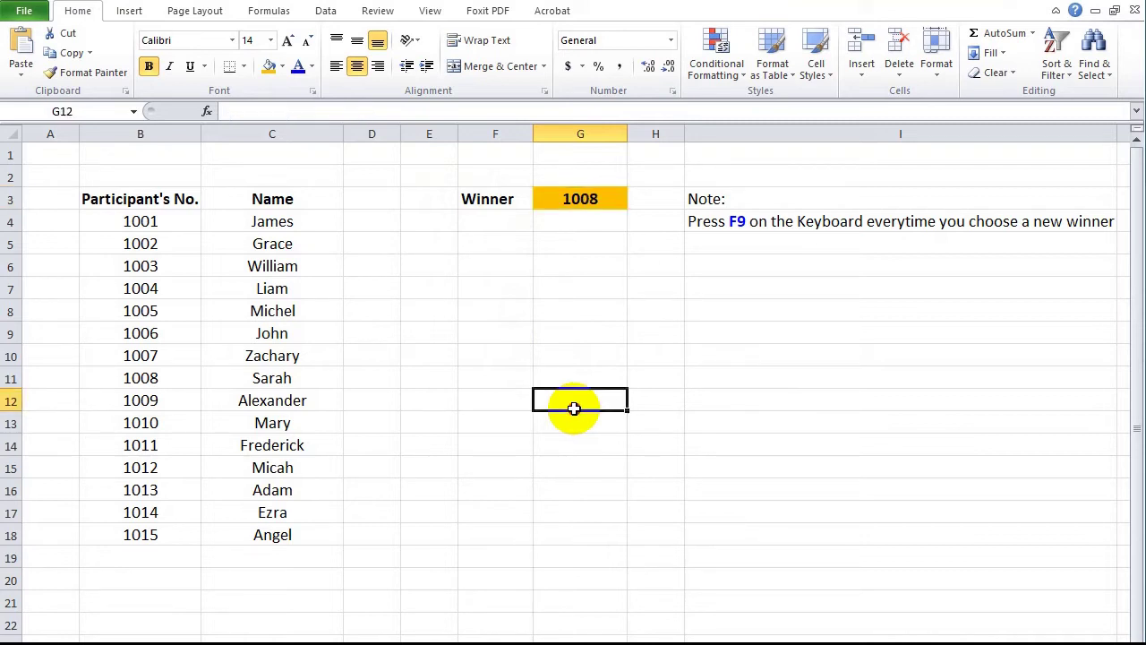
Step: Create a formula-based conditional formatting rule for C4 that uses the formula =$B$4=$G$3
click(225, 223)
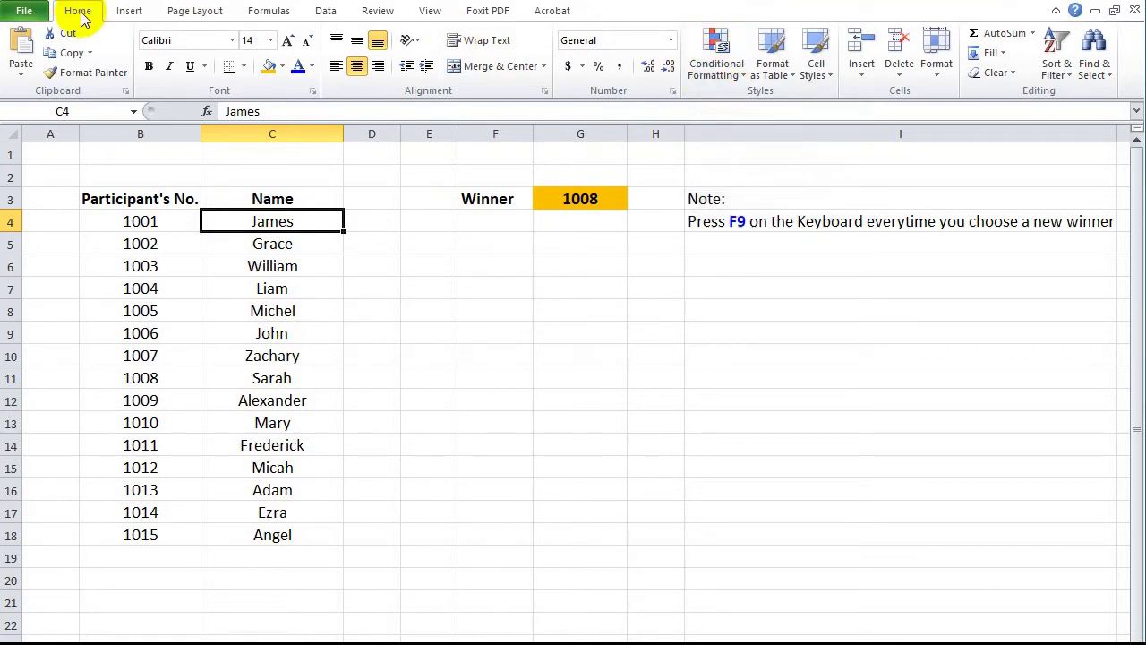
click(719, 77)
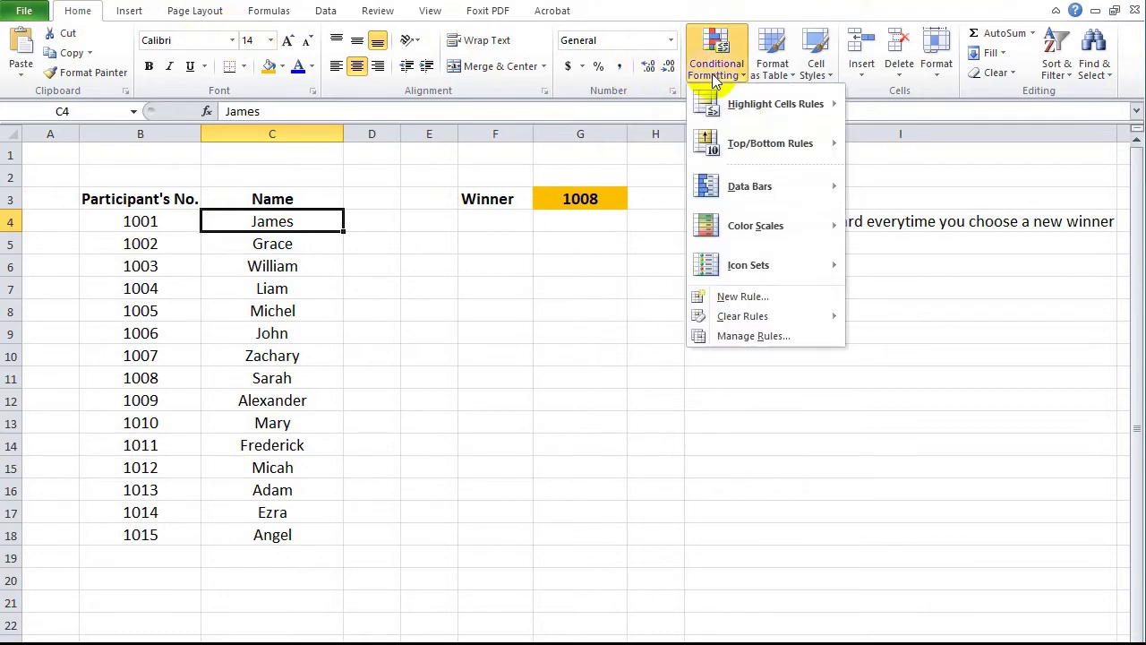
click(730, 336)
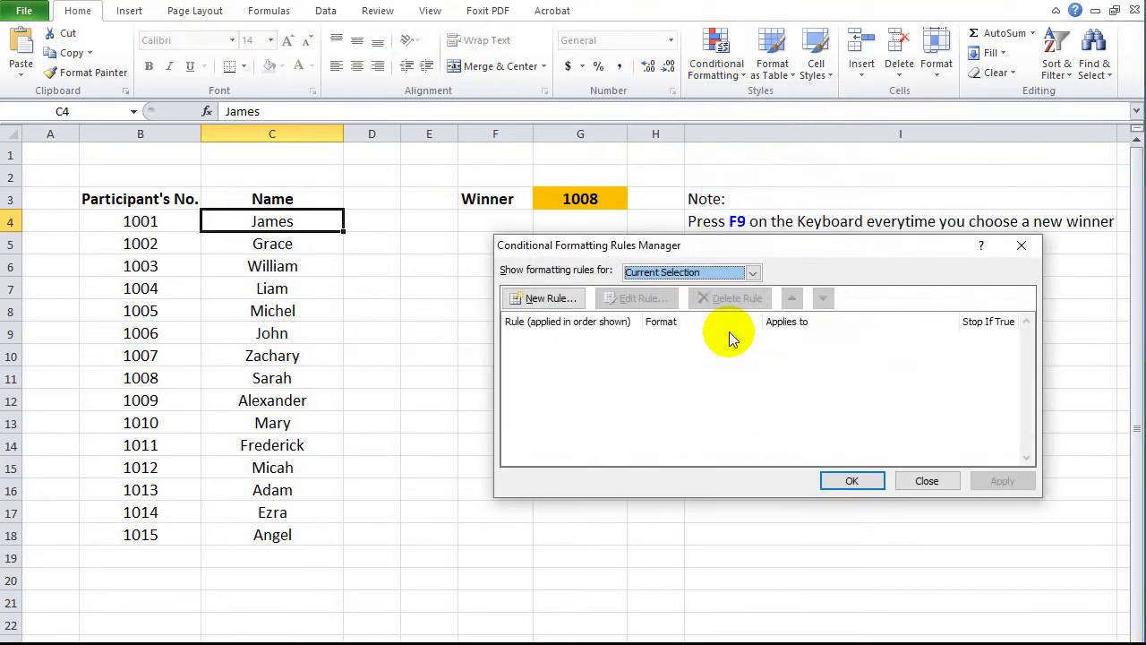
click(550, 298)
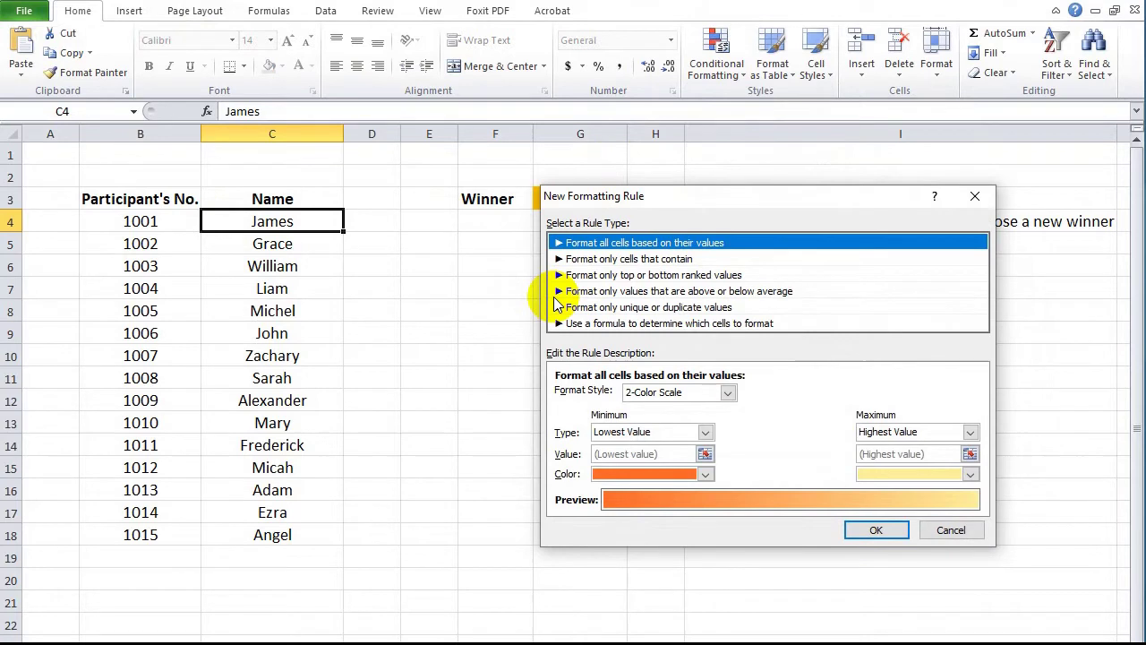
click(602, 326)
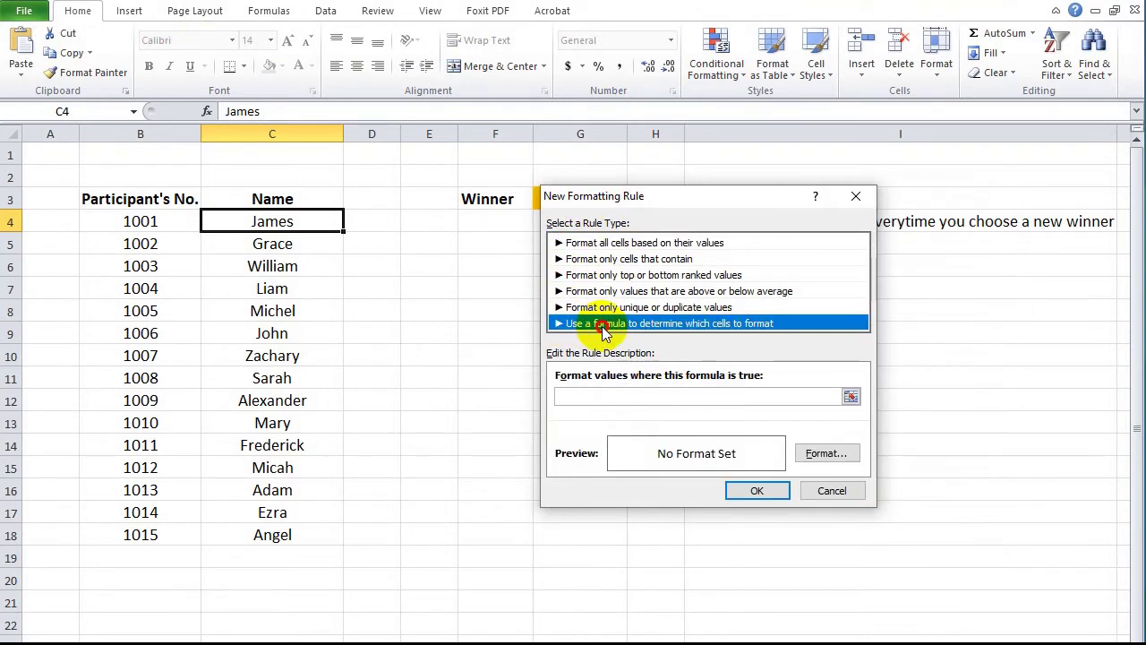
click(563, 397)
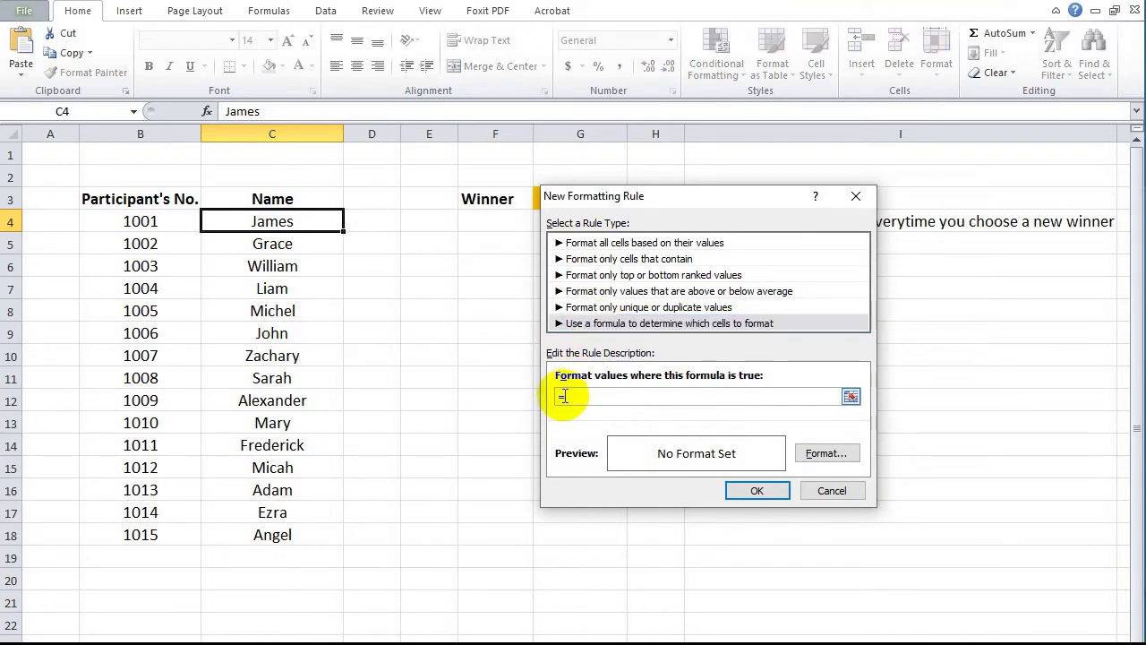
click(142, 220)
drag(632, 196, 553, 255)
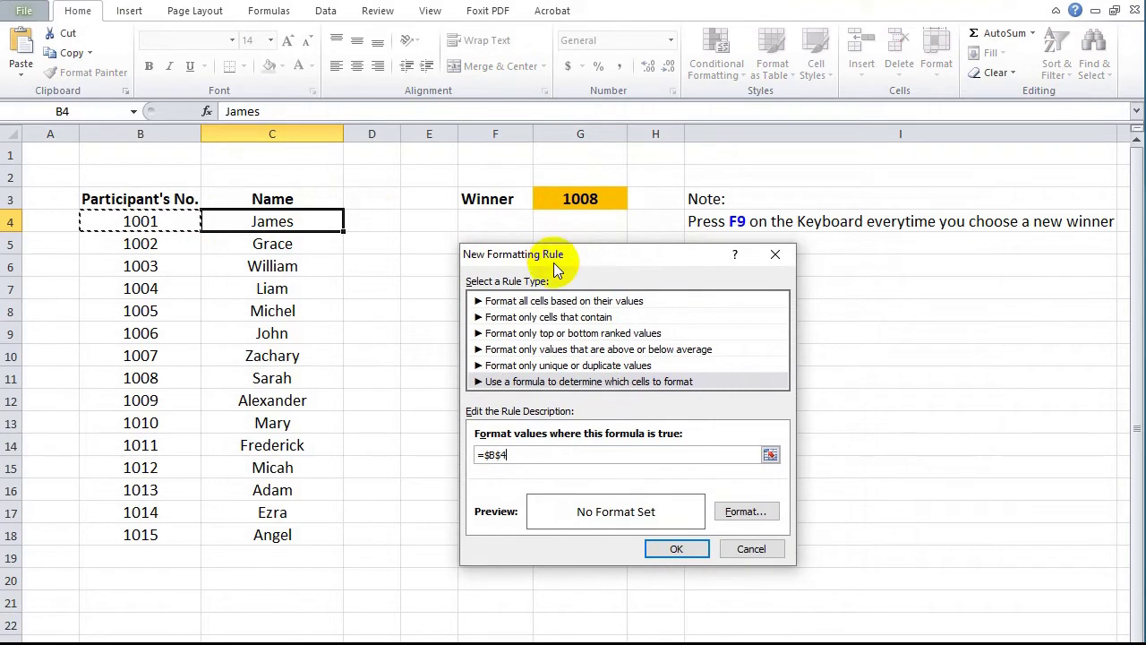
text(=)
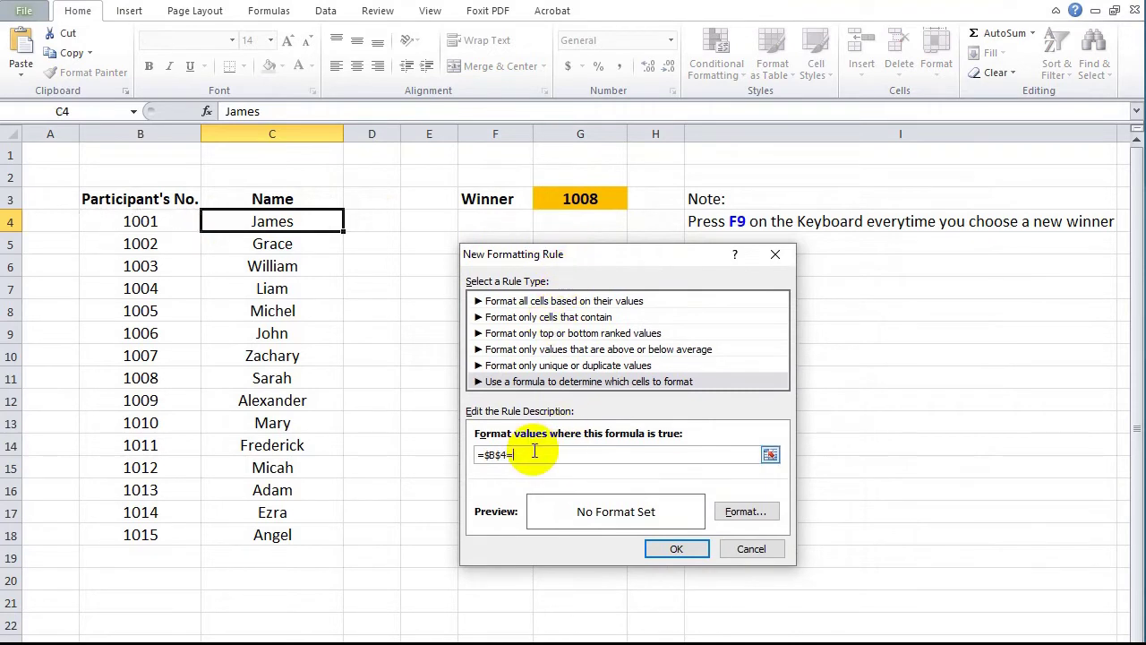
click(580, 201)
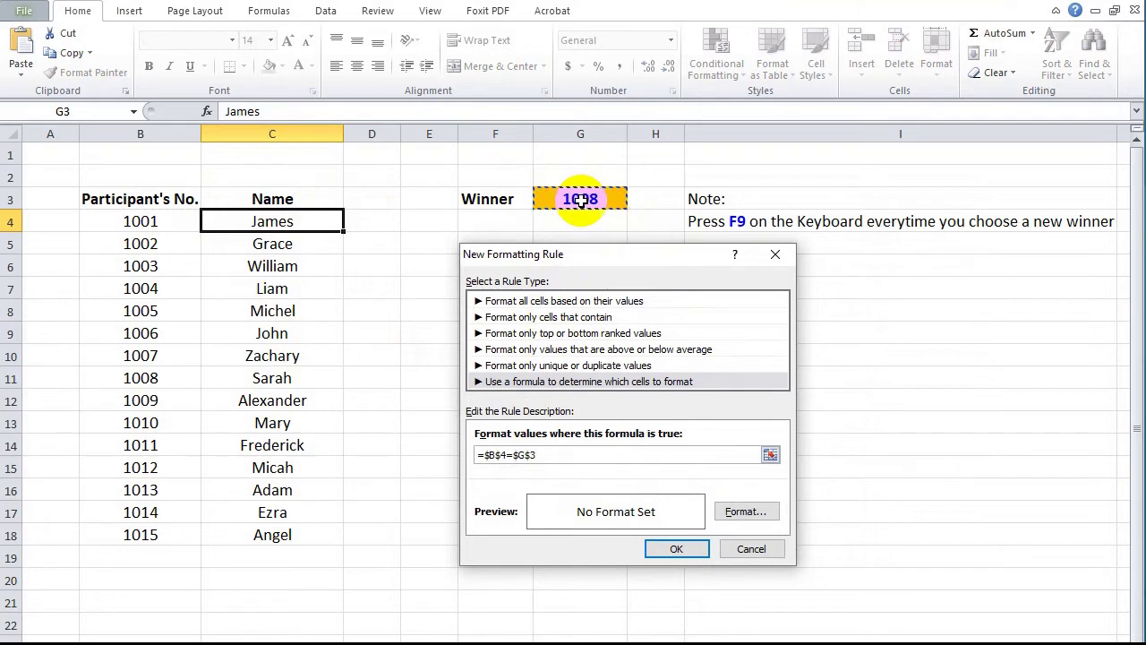
Step: Give the C4 formatting rule an orange fill and apply it
click(738, 512)
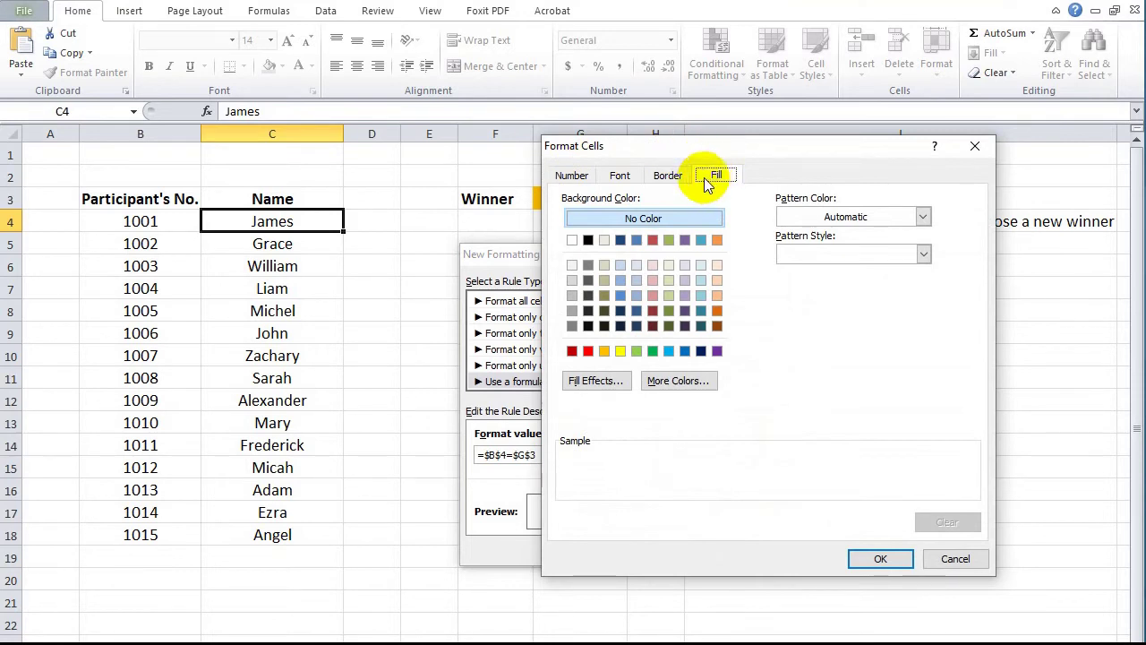
click(603, 351)
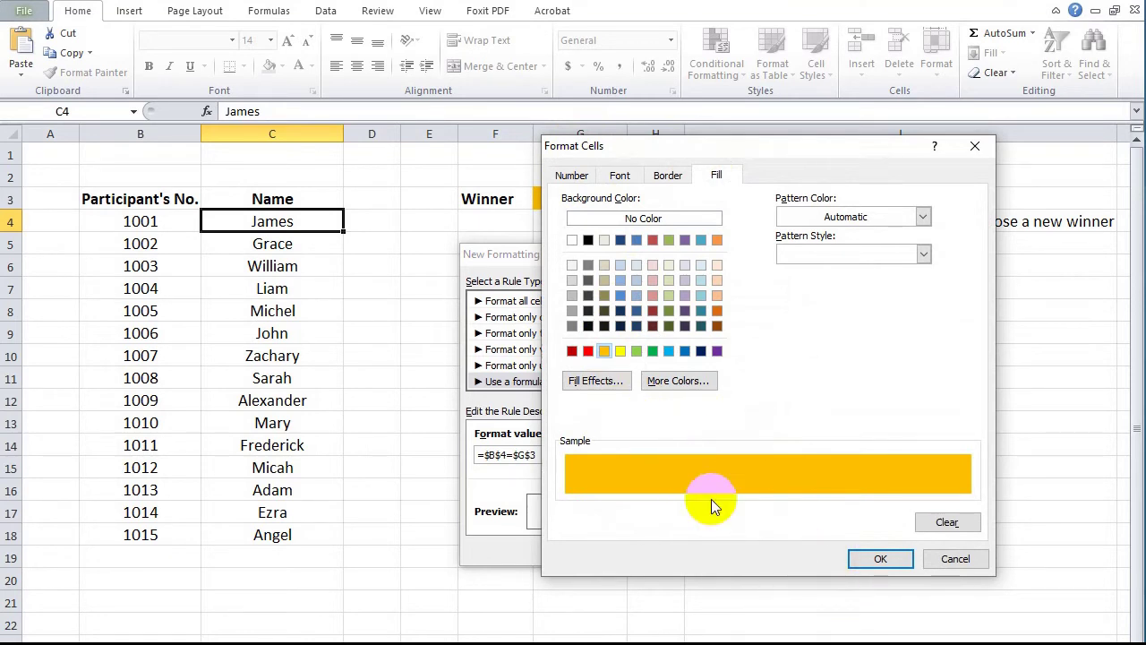
click(865, 556)
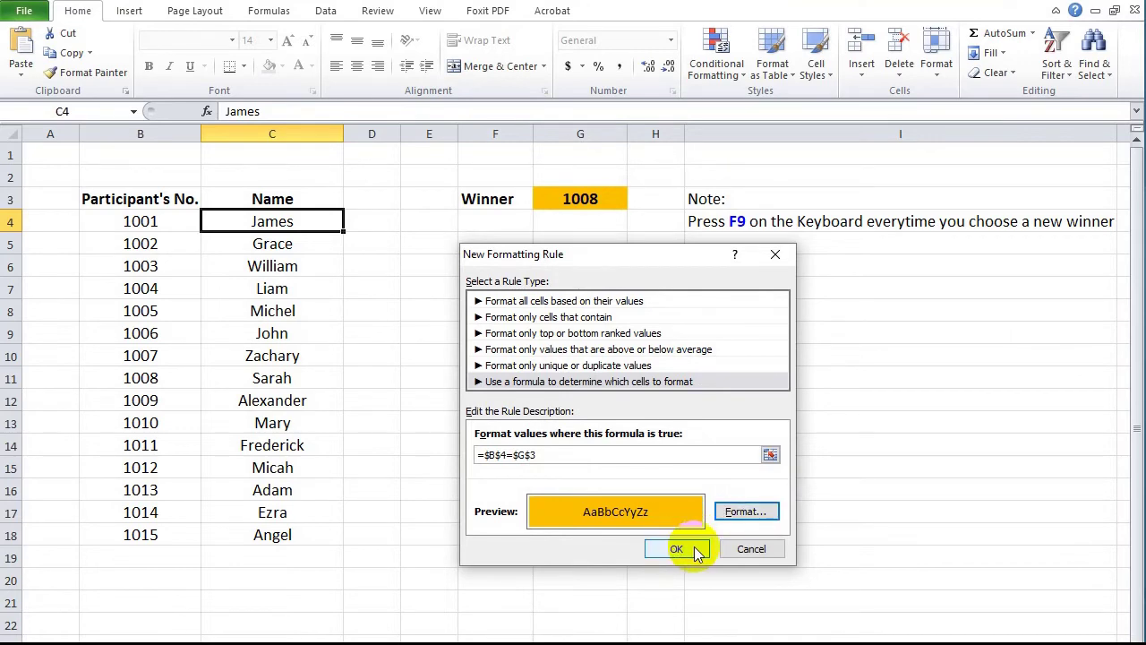
click(677, 549)
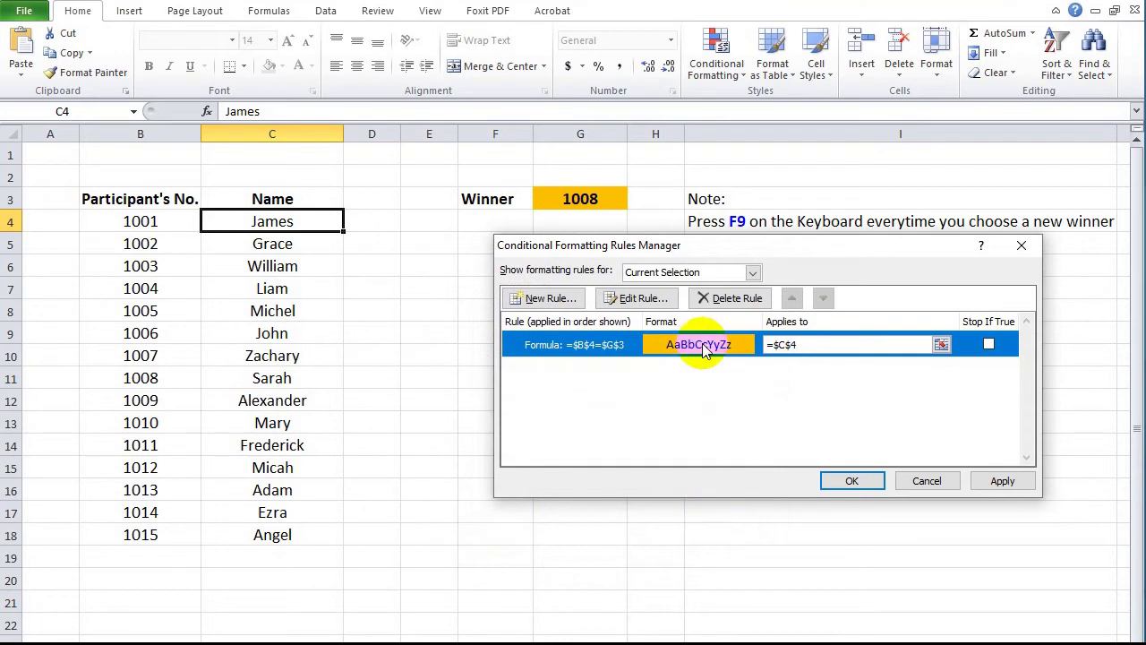
click(998, 482)
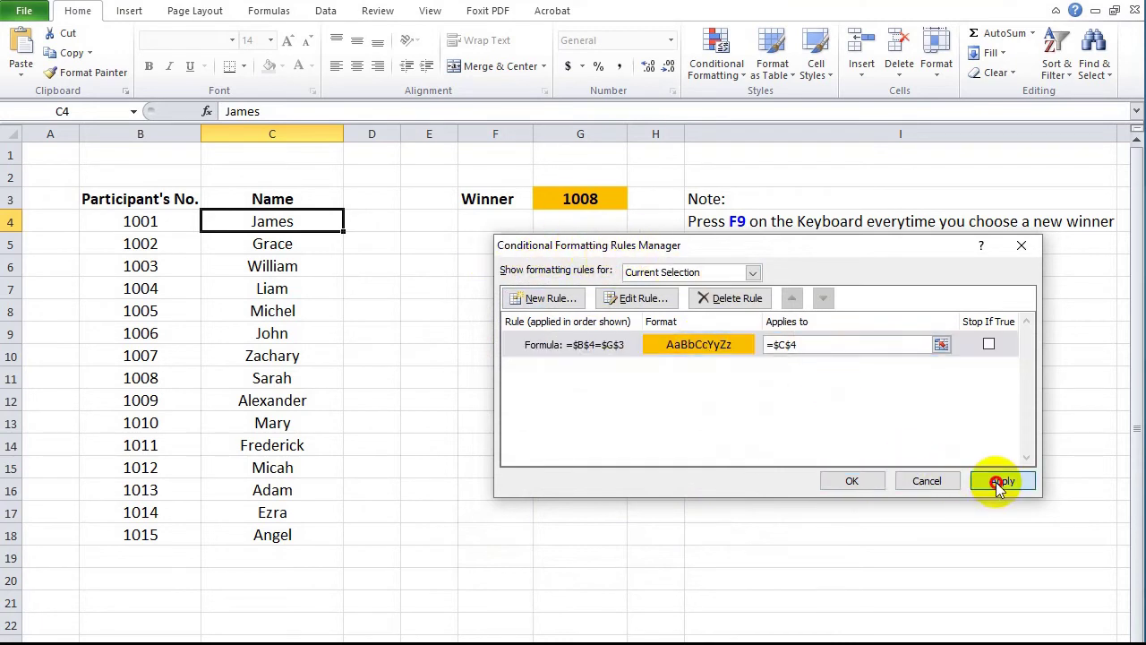
click(846, 480)
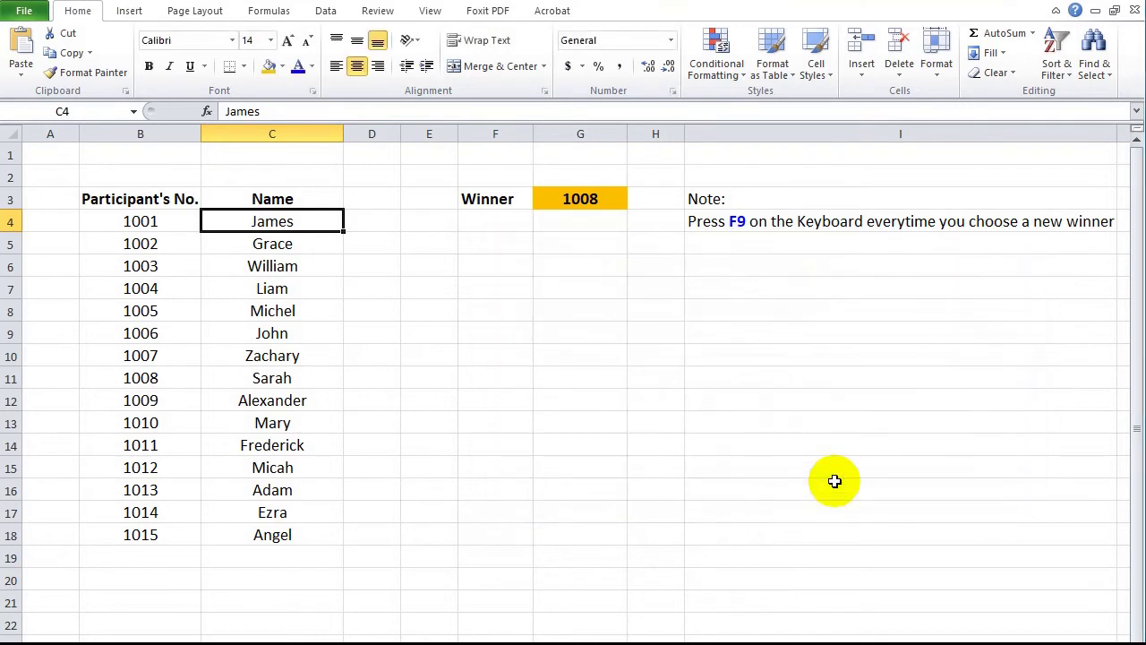
Step: Recalculate the sheet several times to test the C4 highlighting rule against new winner numbers in G3
click(584, 198)
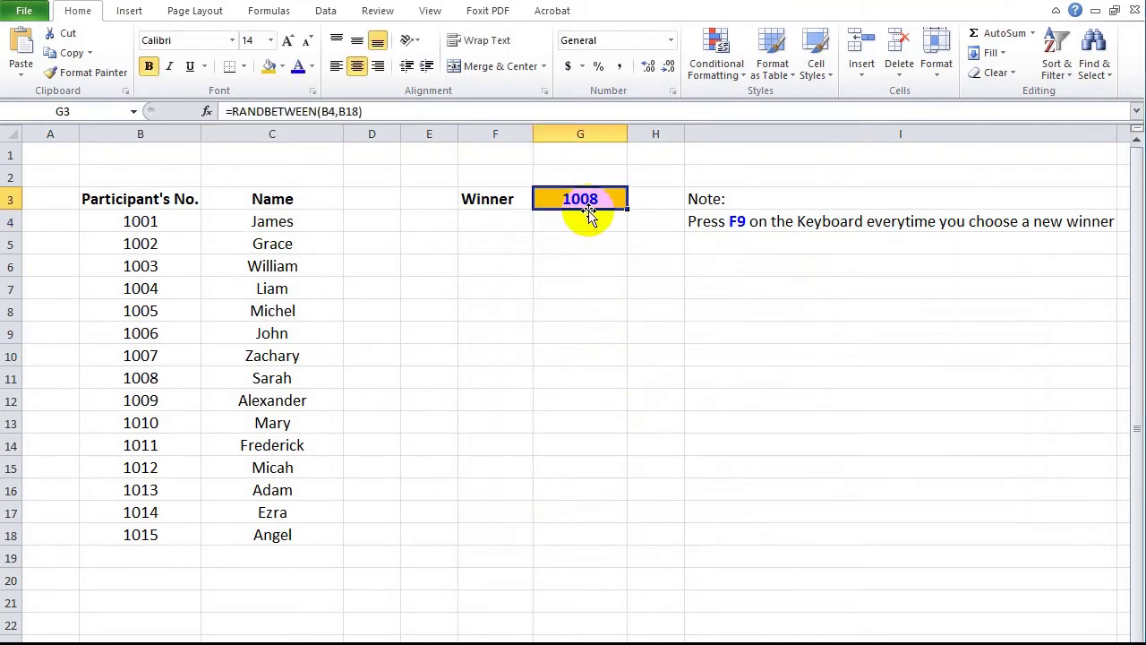
key(F9)
key(F9)
key(F9)
key(F9)
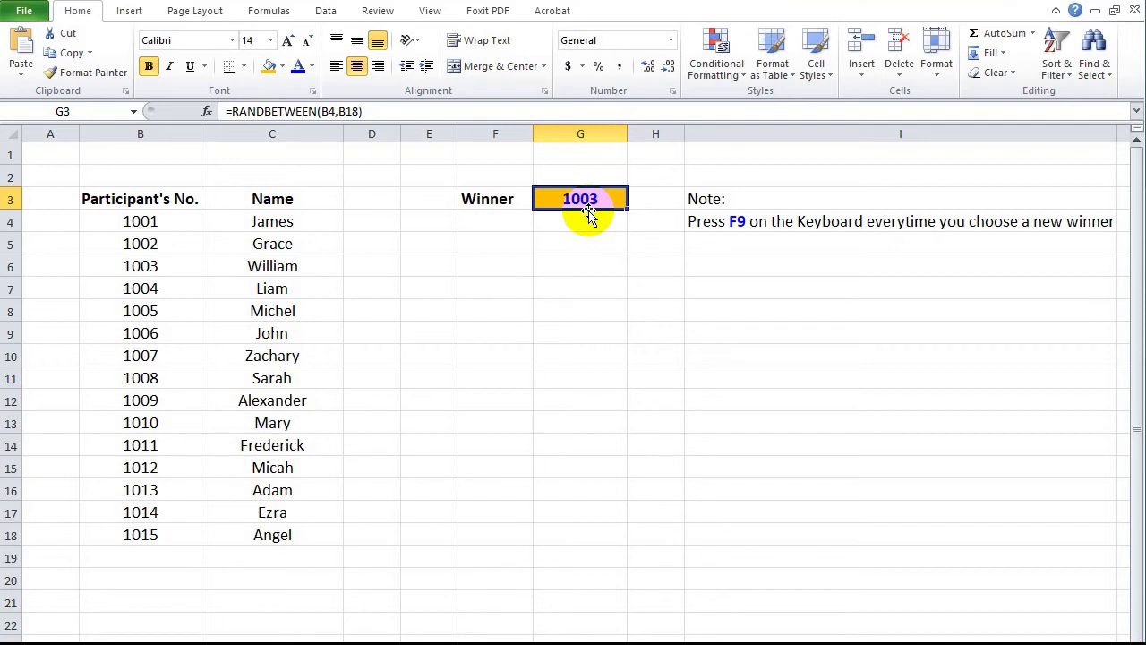
Step: Recalculate the sheet five more times to check when the C4 name gets highlighted
key(F9)
key(F9)
key(F9)
key(F9)
key(F9)
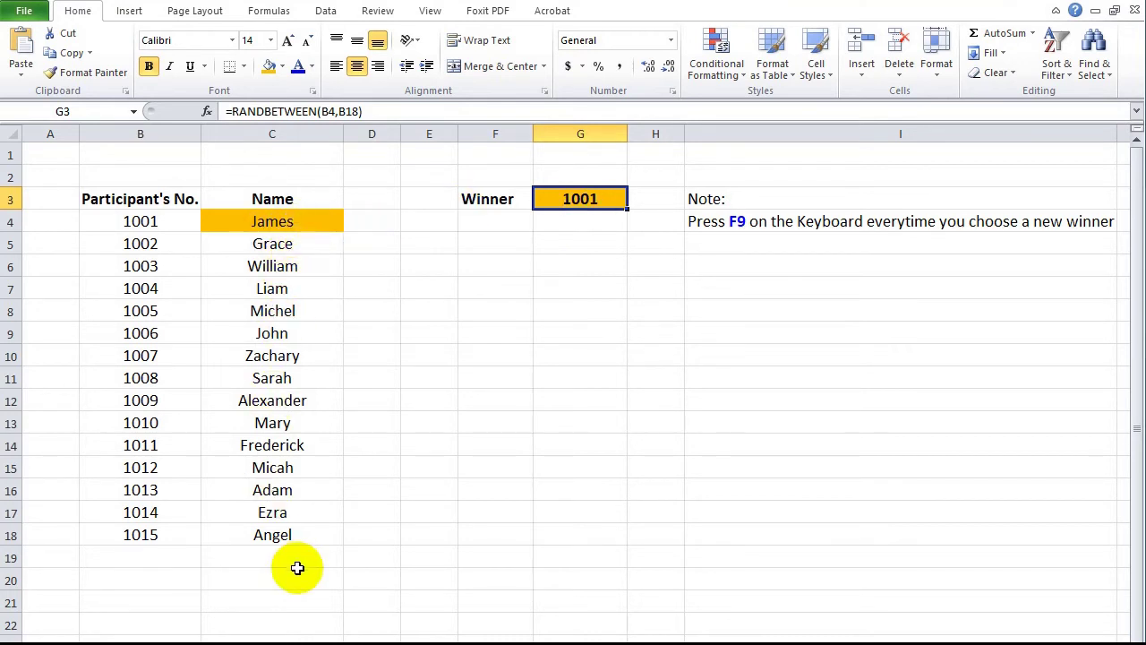
Step: Create a formula-based conditional formatting rule for C5 that uses the formula =$B$5=$G$3
click(260, 243)
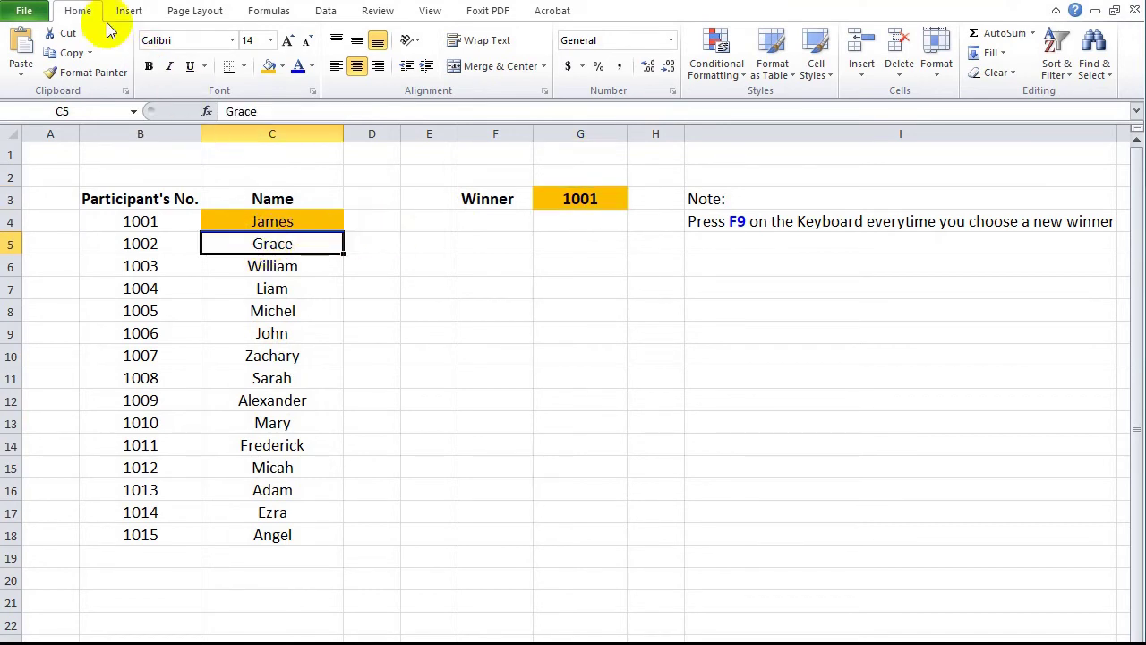
click(724, 75)
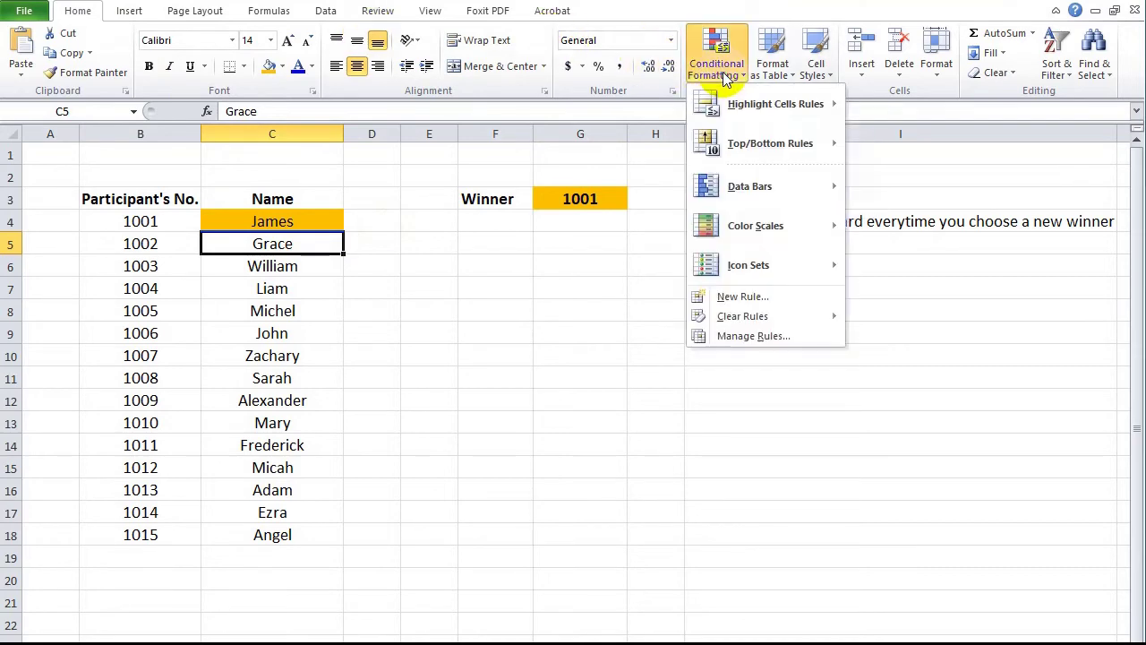
click(731, 335)
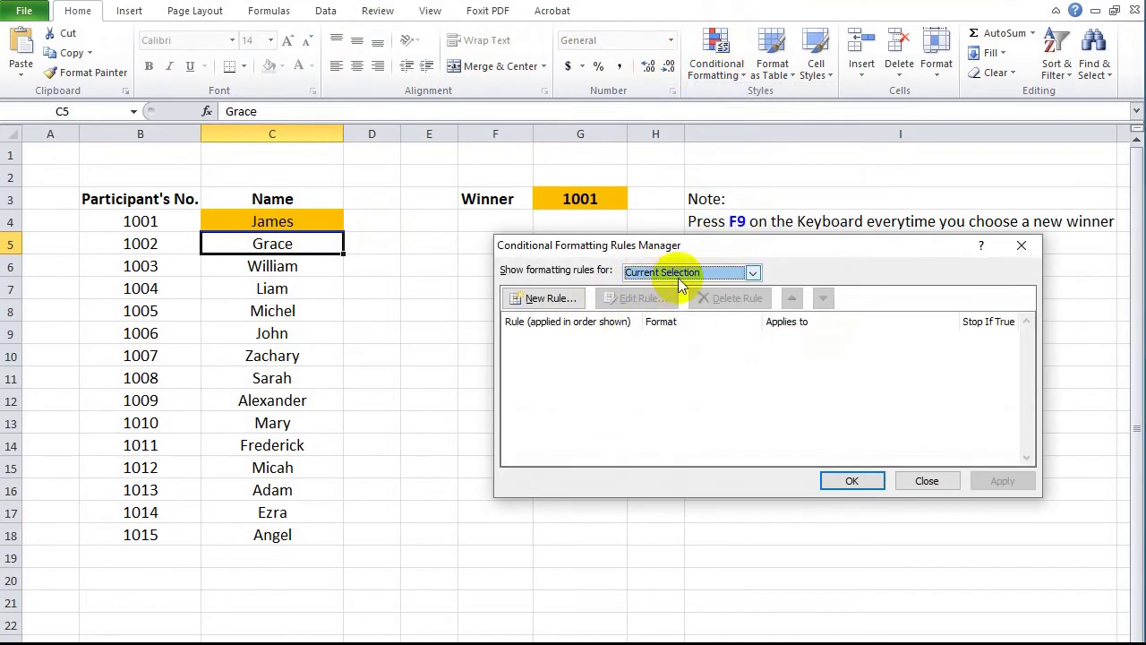
click(549, 299)
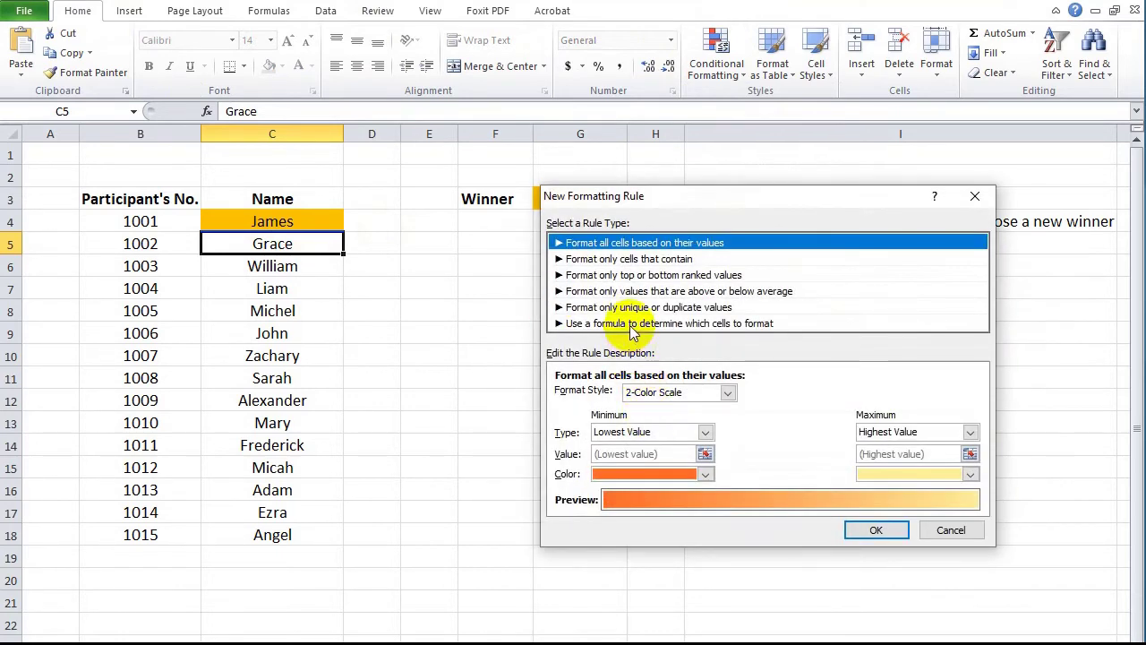
click(590, 324)
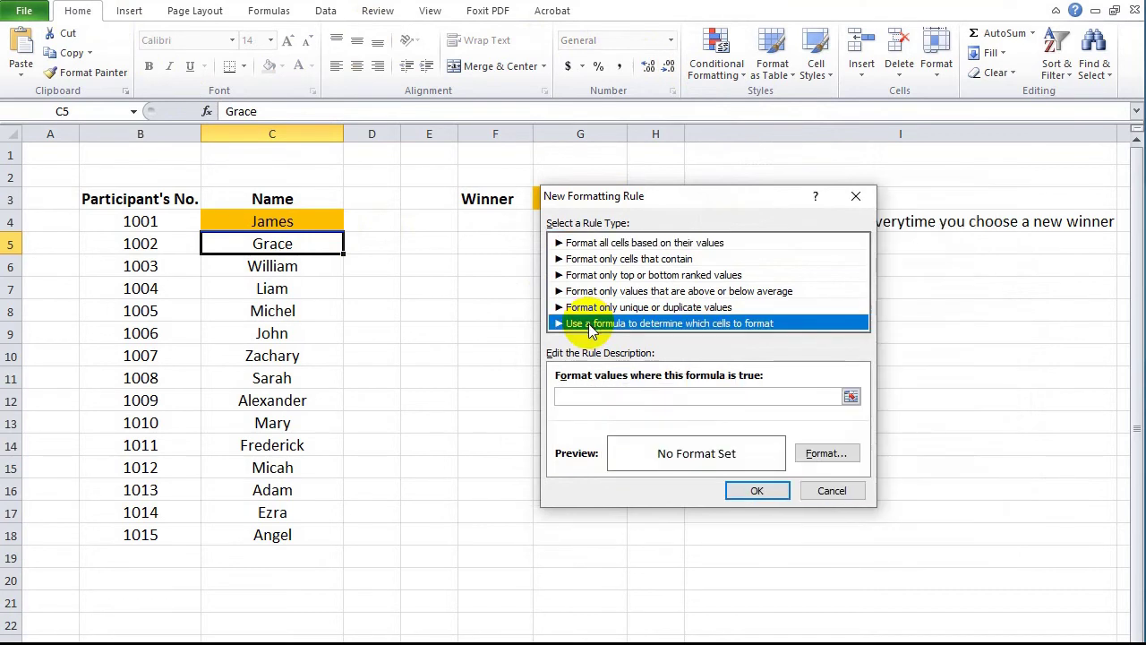
click(571, 397)
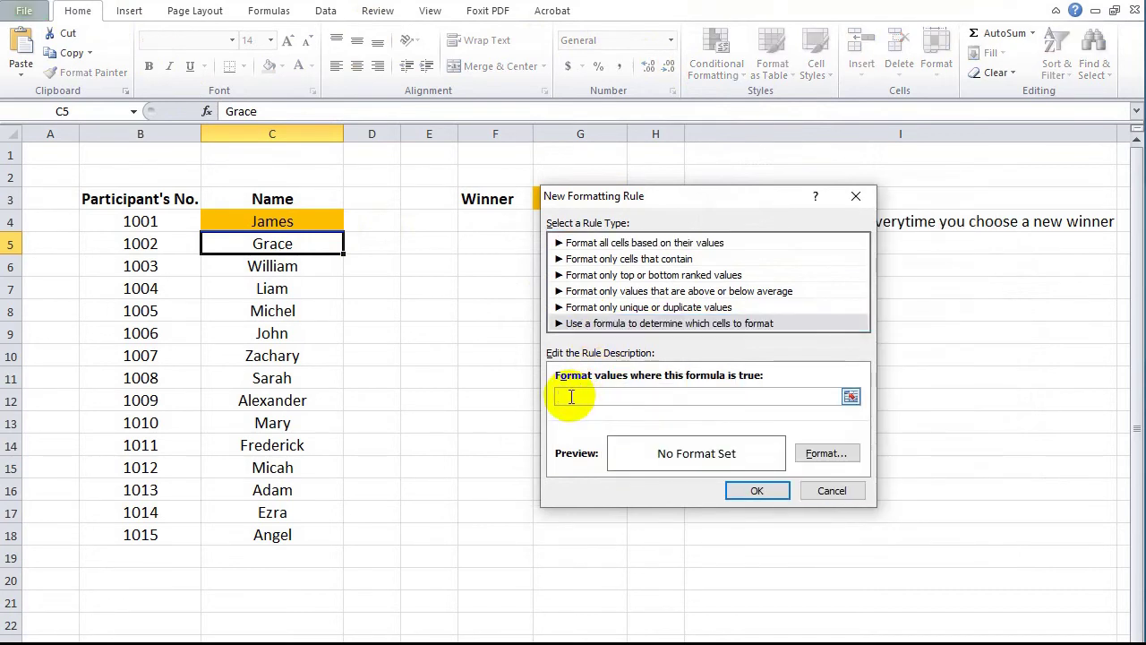
text(=)
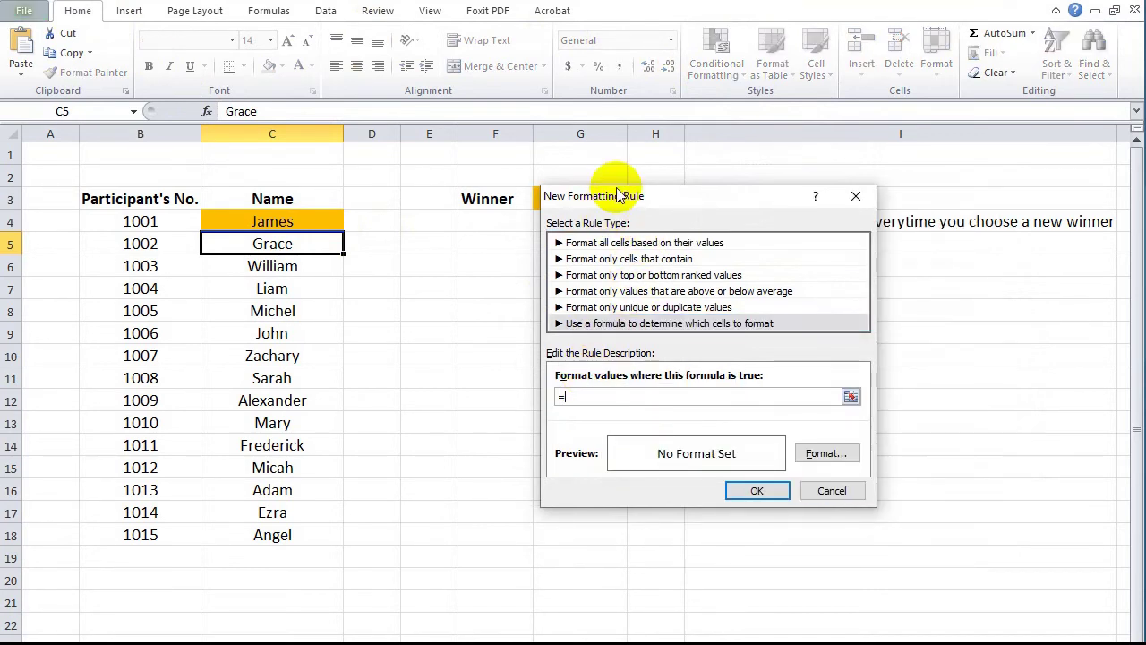
drag(618, 196, 532, 256)
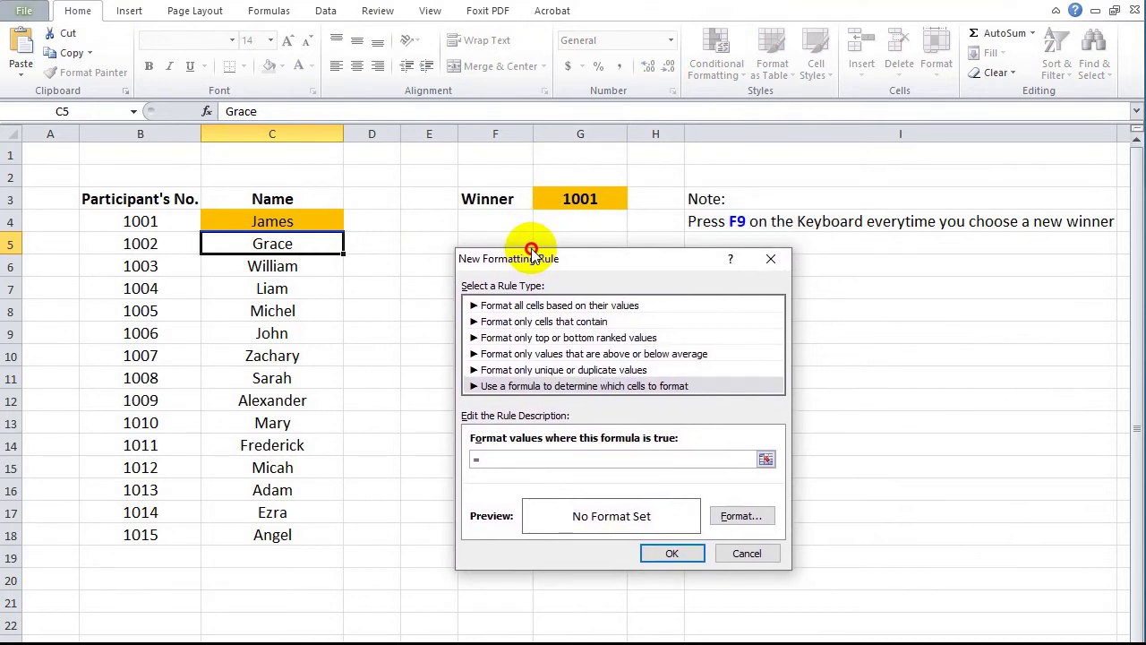
click(153, 244)
text(=)
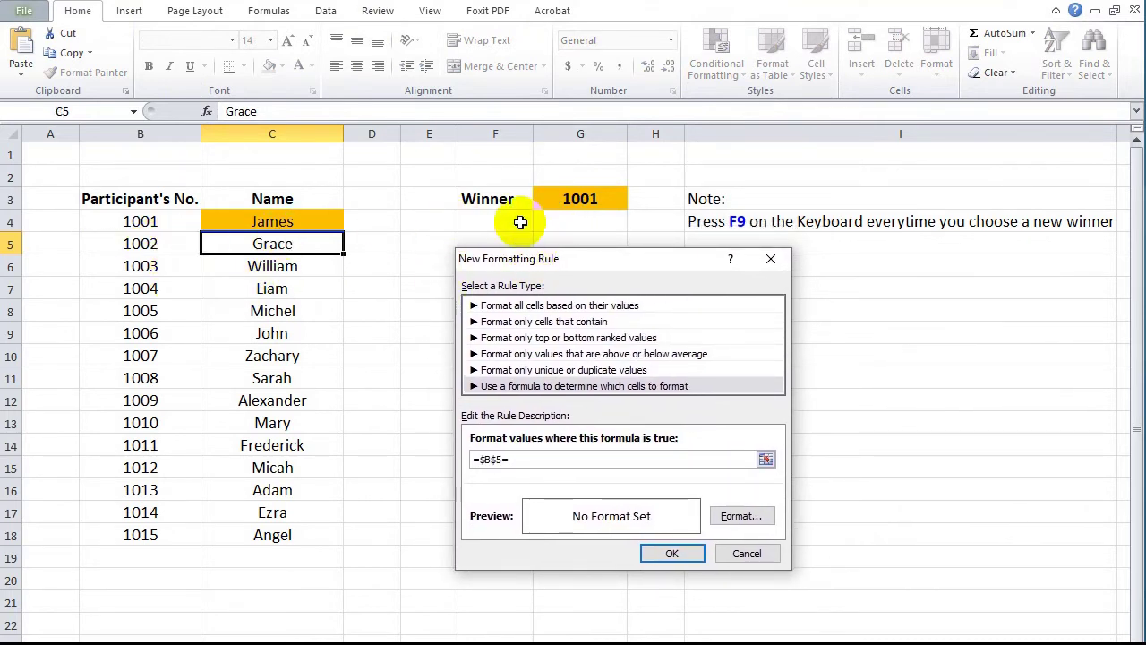
click(582, 198)
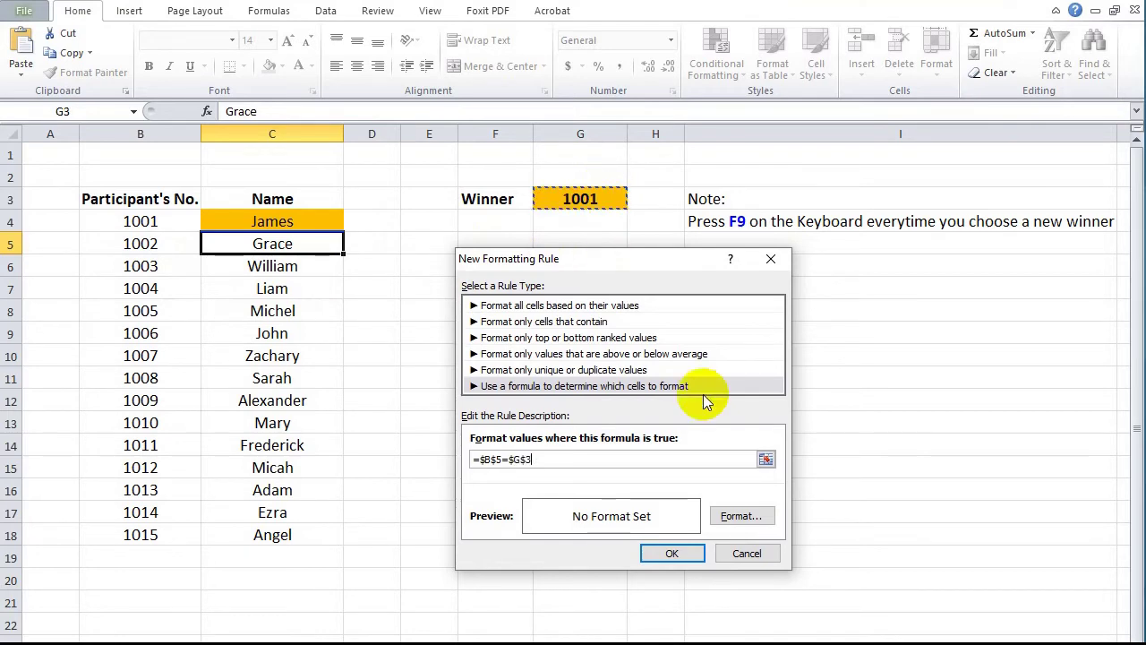
Step: Give the C5 formatting rule an orange fill, apply it and close the rules manager
click(738, 510)
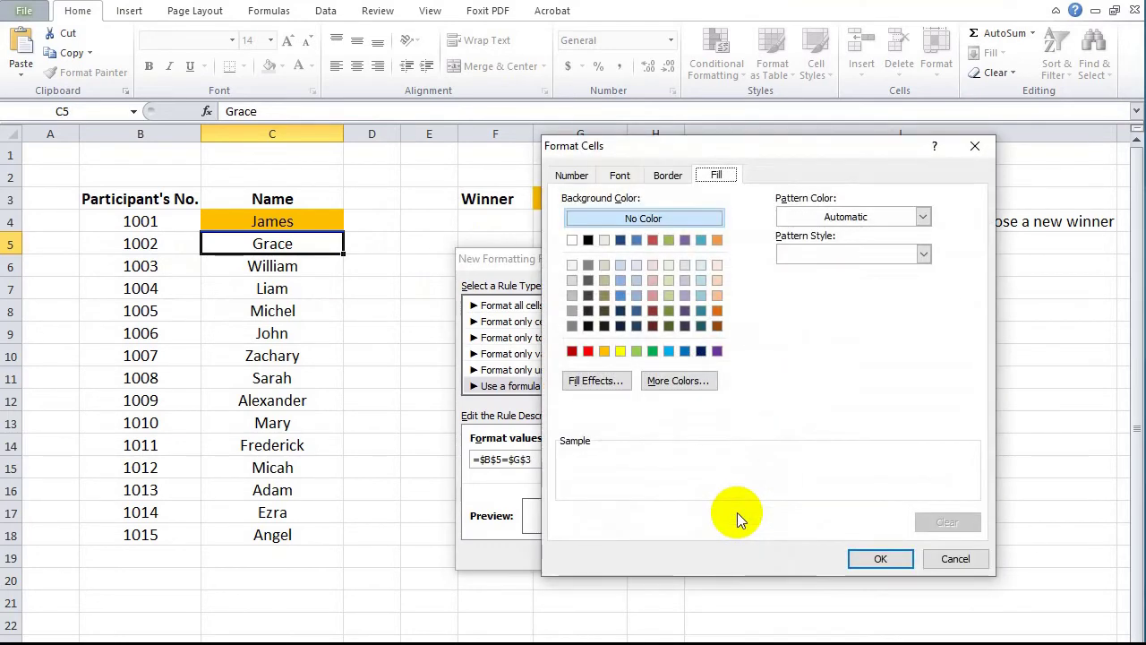
click(604, 350)
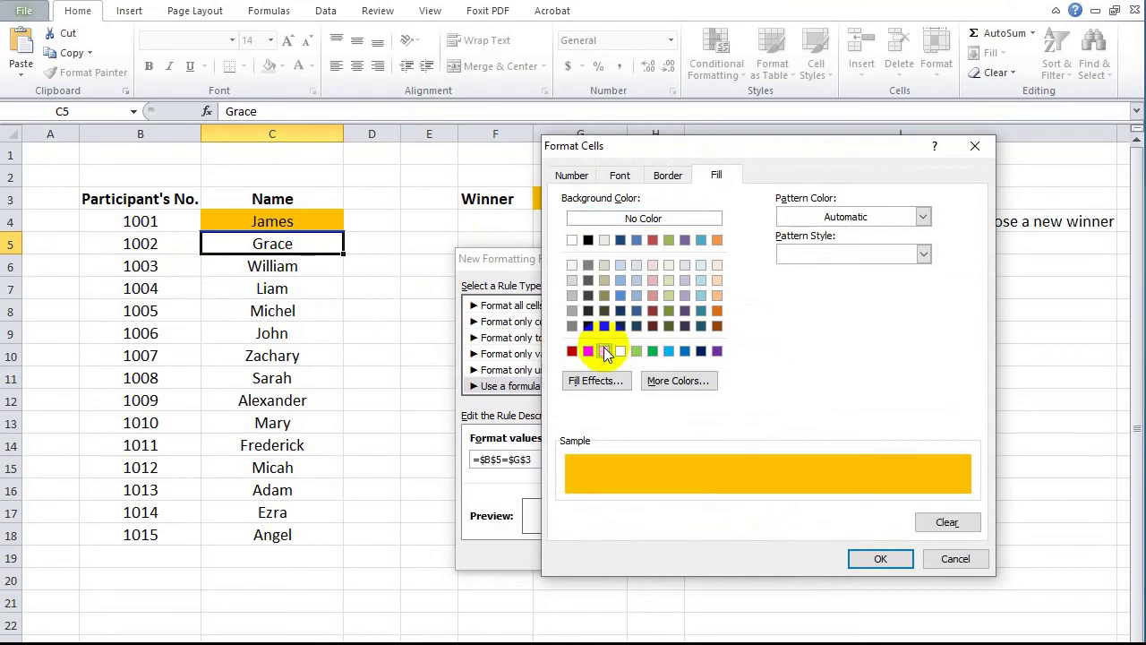
click(877, 559)
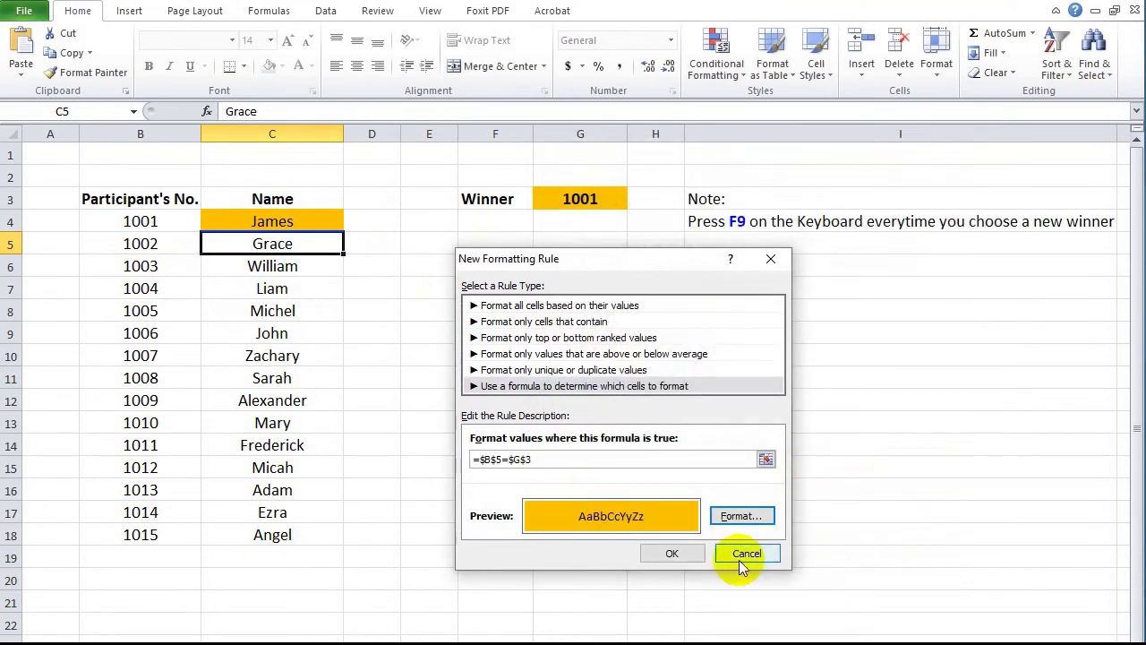
click(672, 553)
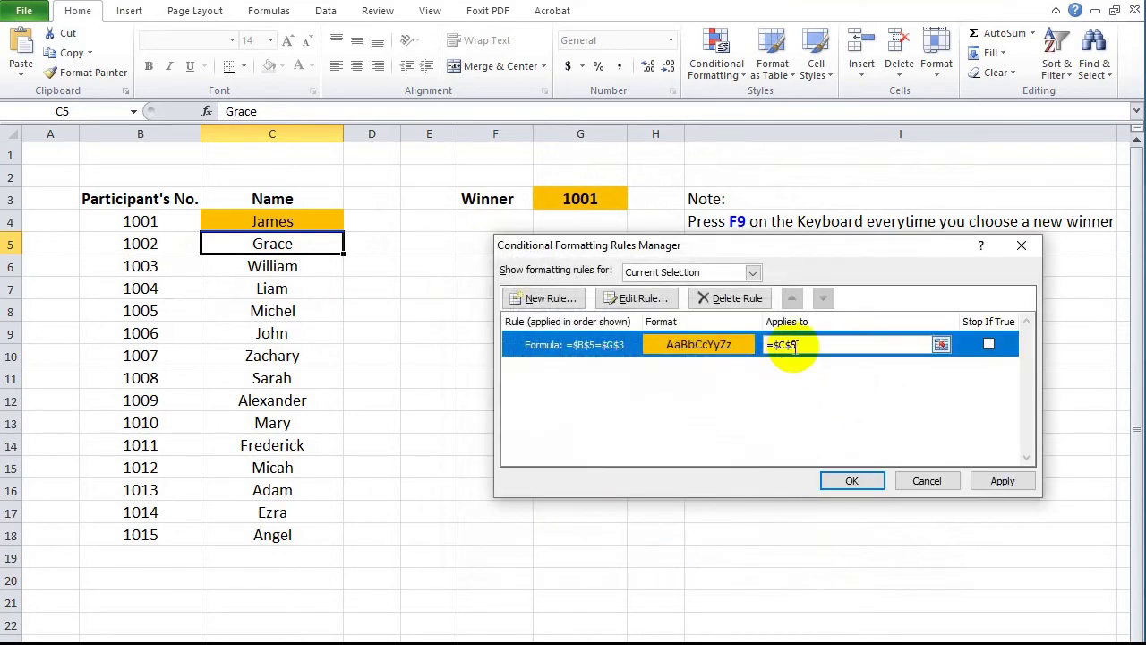
click(1003, 480)
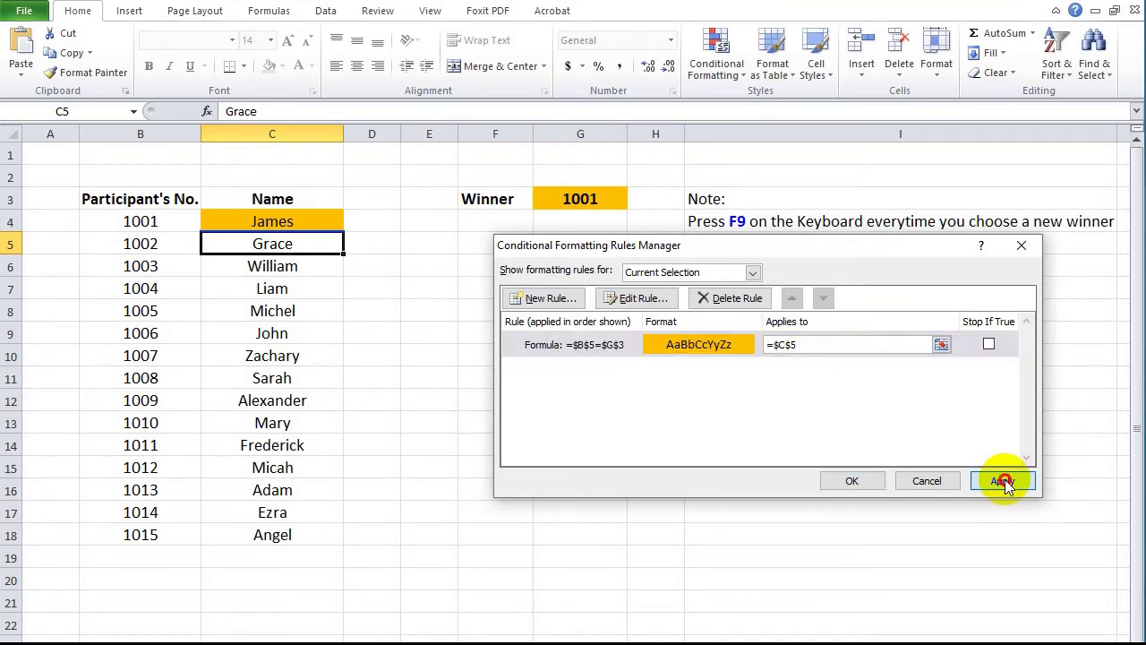
click(854, 482)
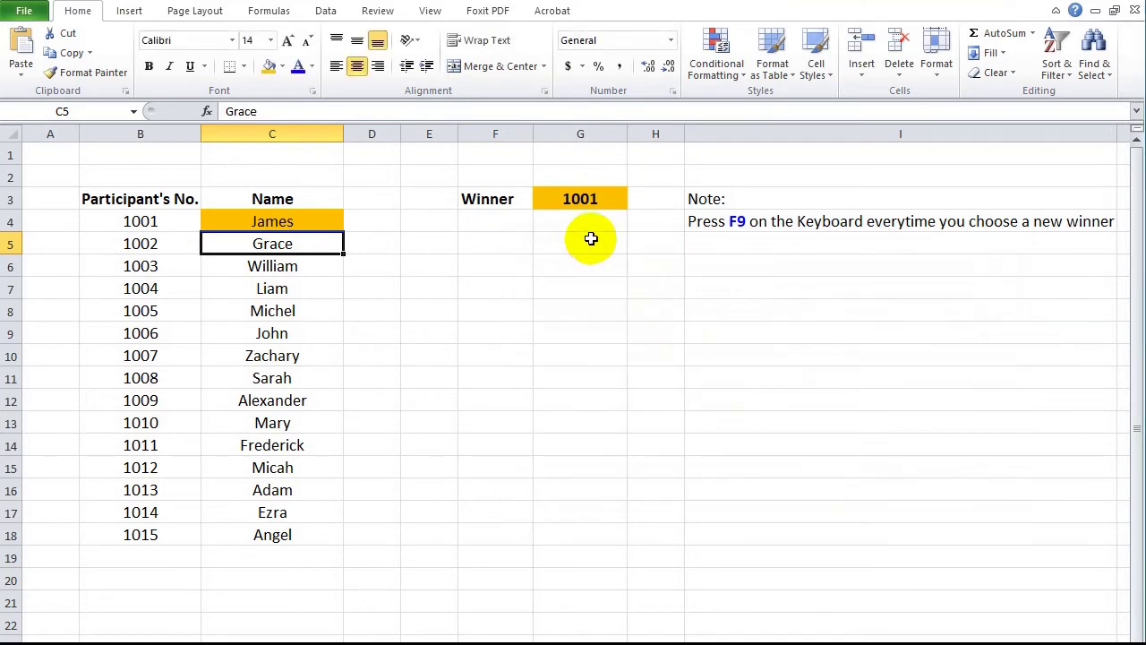
Step: Recalculate the sheet repeatedly from G3 to test the C4 and C5 highlighting rules against new winner numbers
click(581, 205)
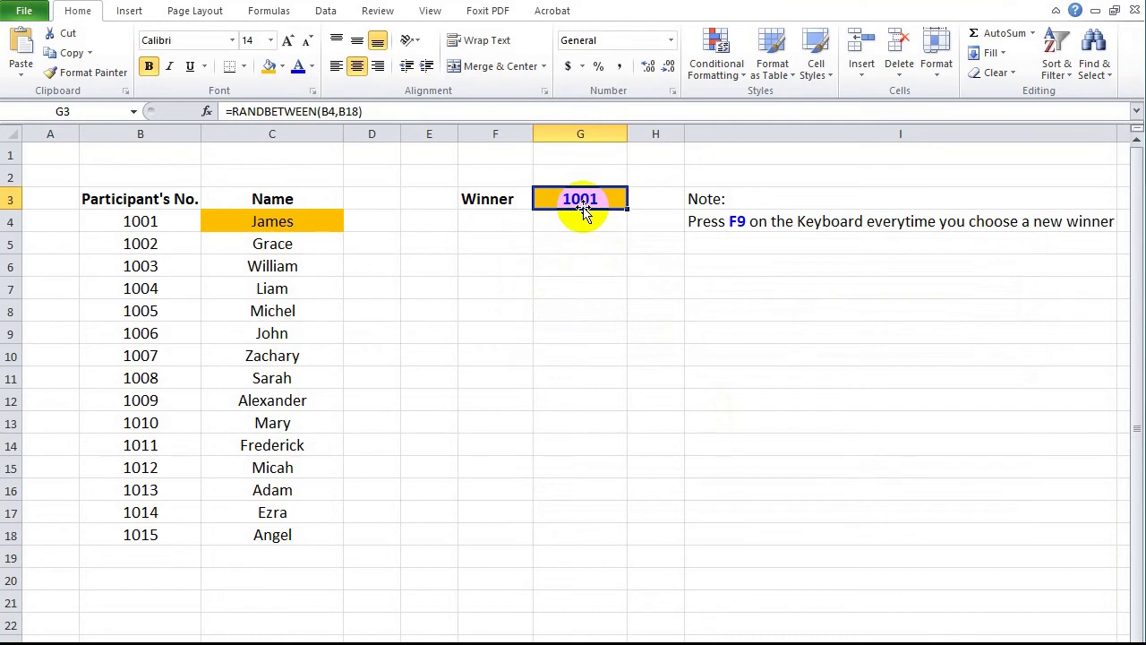
key(F9)
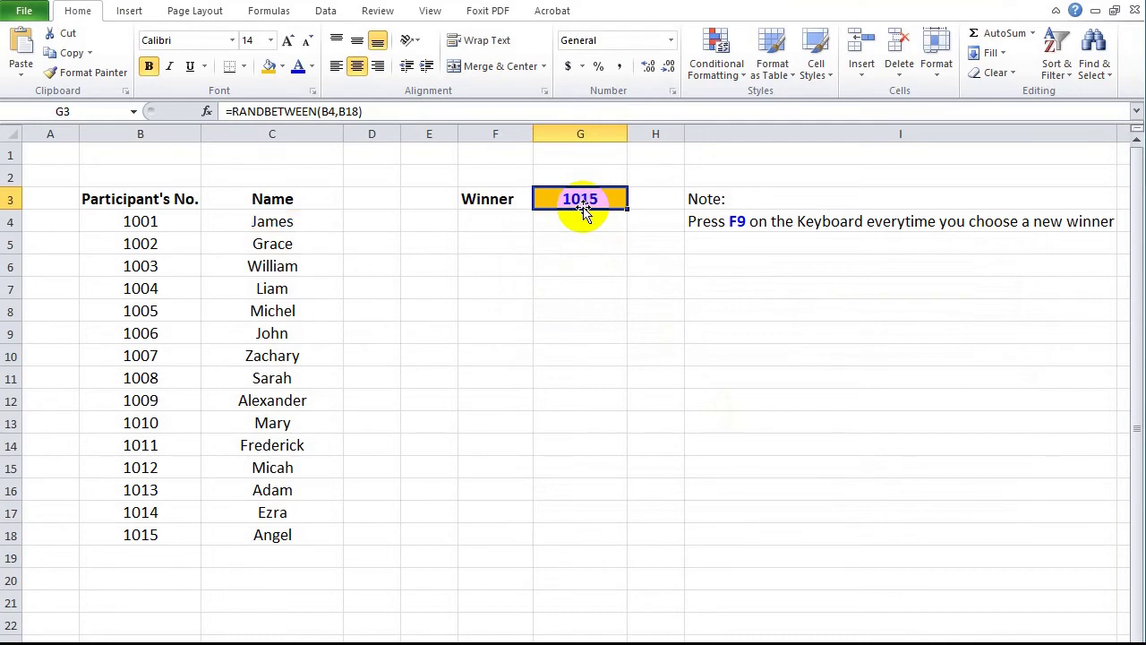
key(F9)
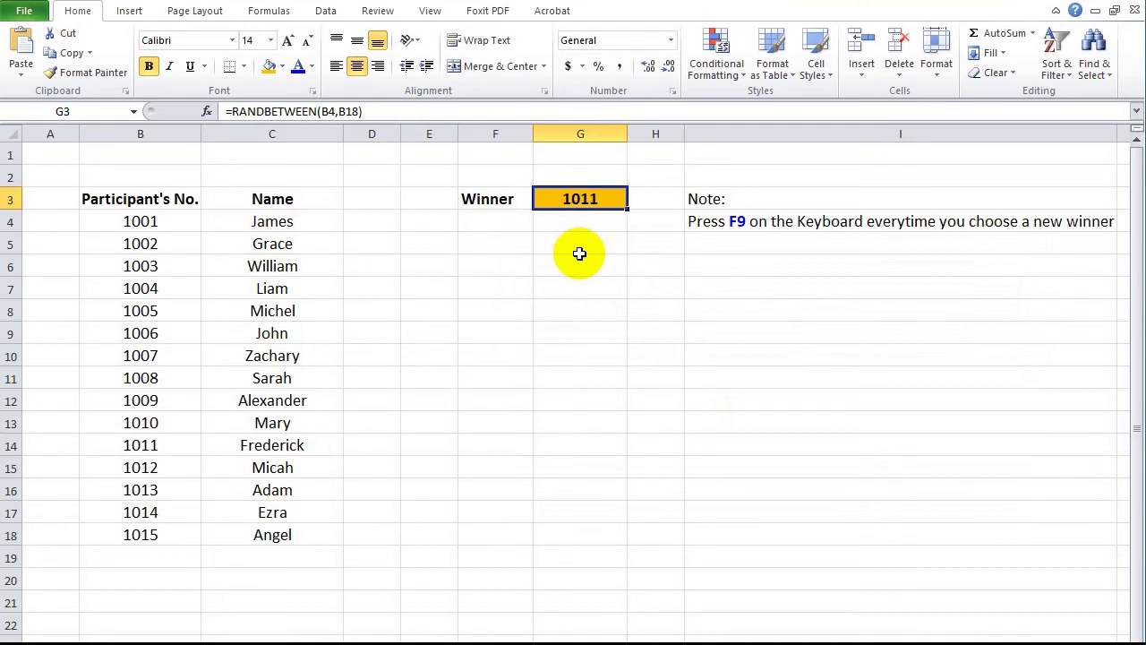
key(F9)
key(F9)
key(F9)
key(F9)
key(F9)
key(F9)
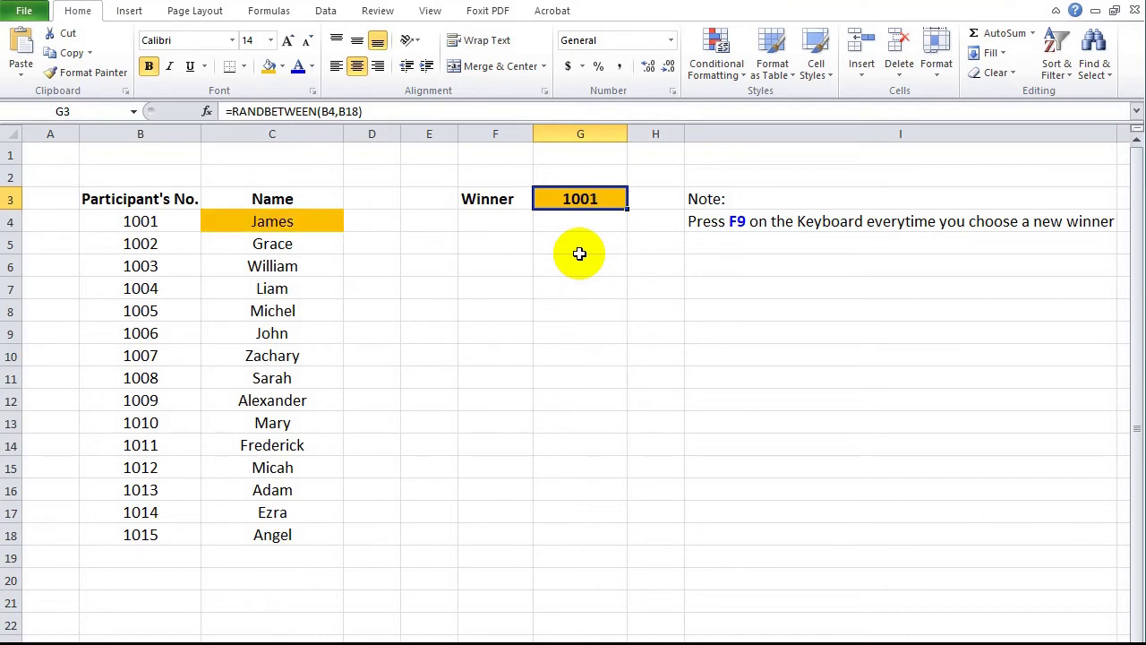
key(F9)
key(F9)
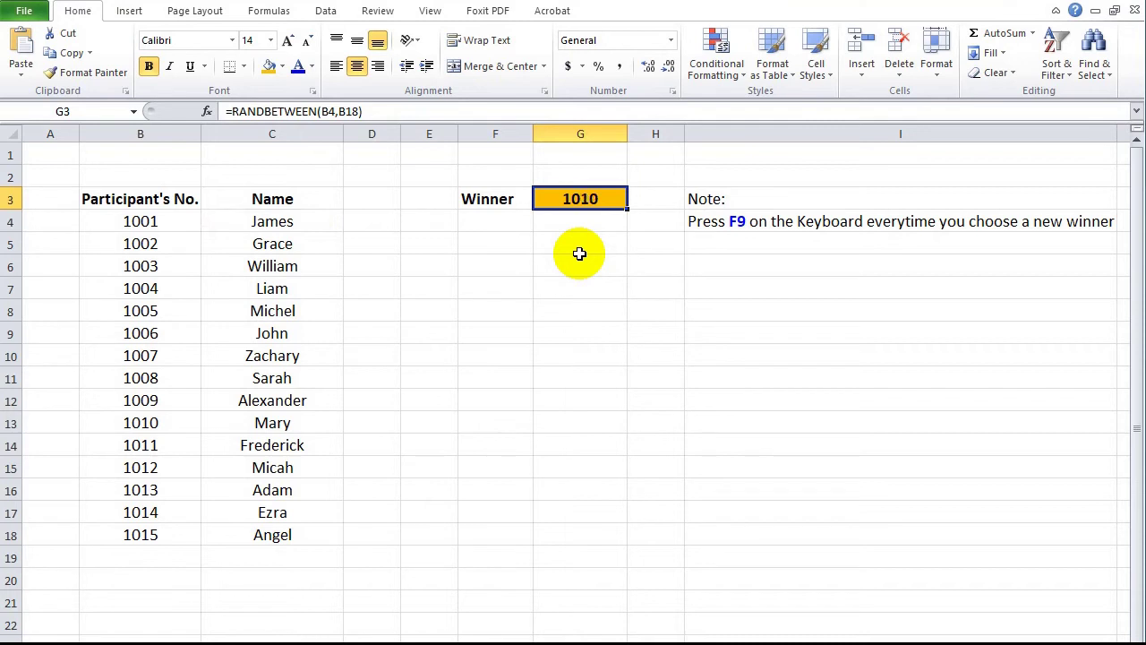
key(F9)
key(F9)
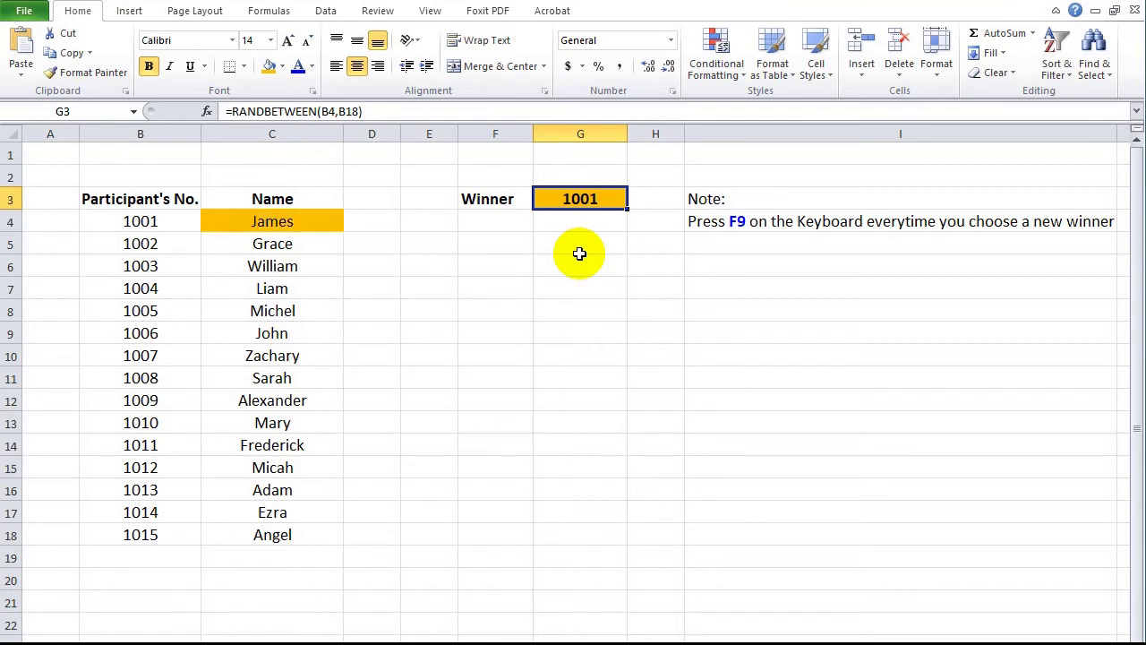
key(F9)
key(F9)
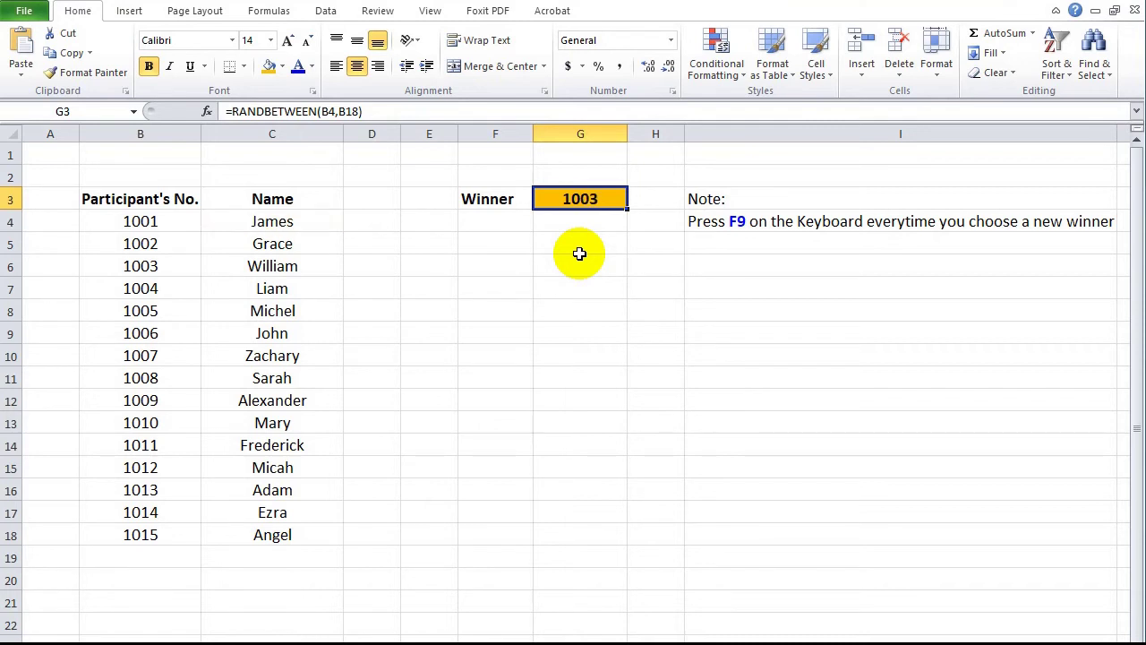
key(F9)
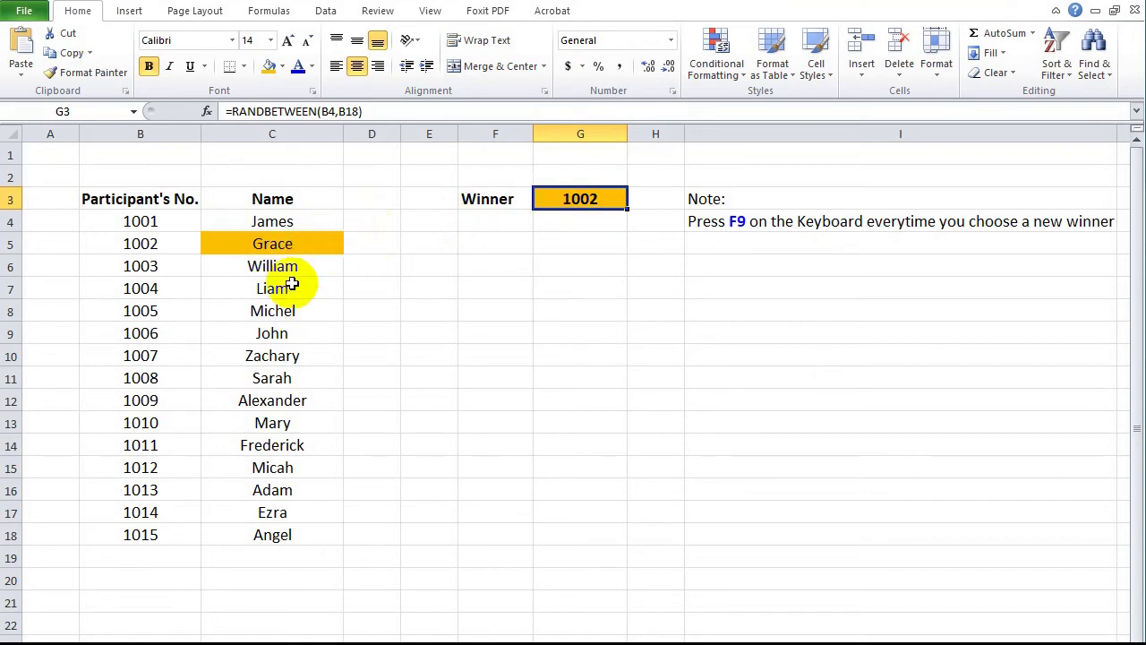
click(549, 203)
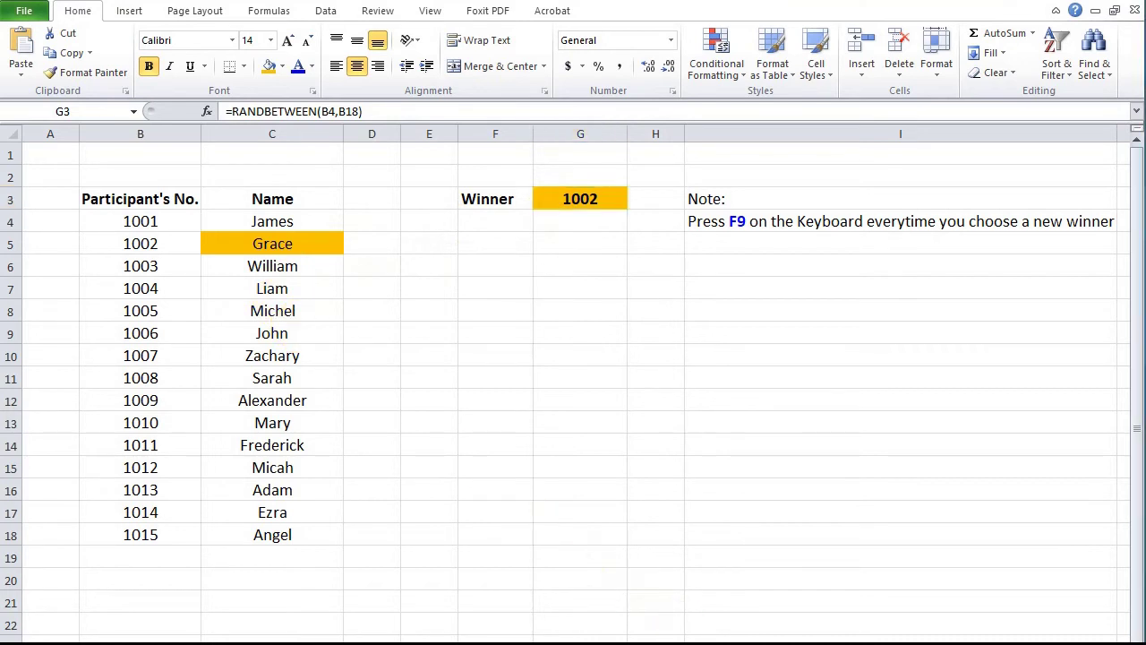
click(290, 272)
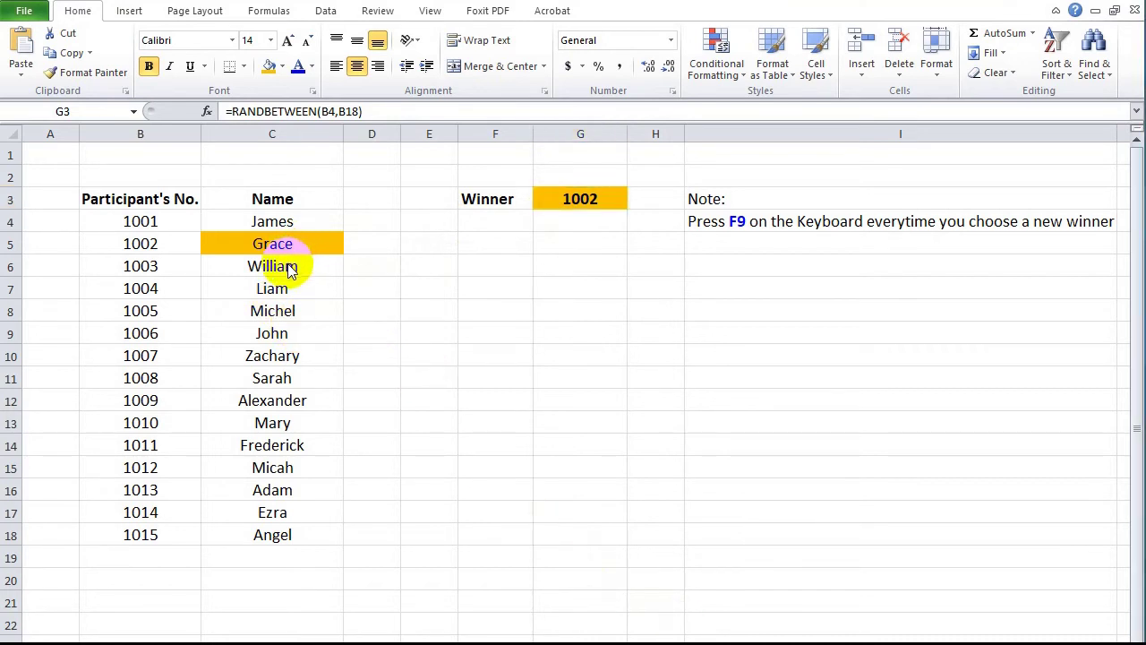
key(alt+Tab)
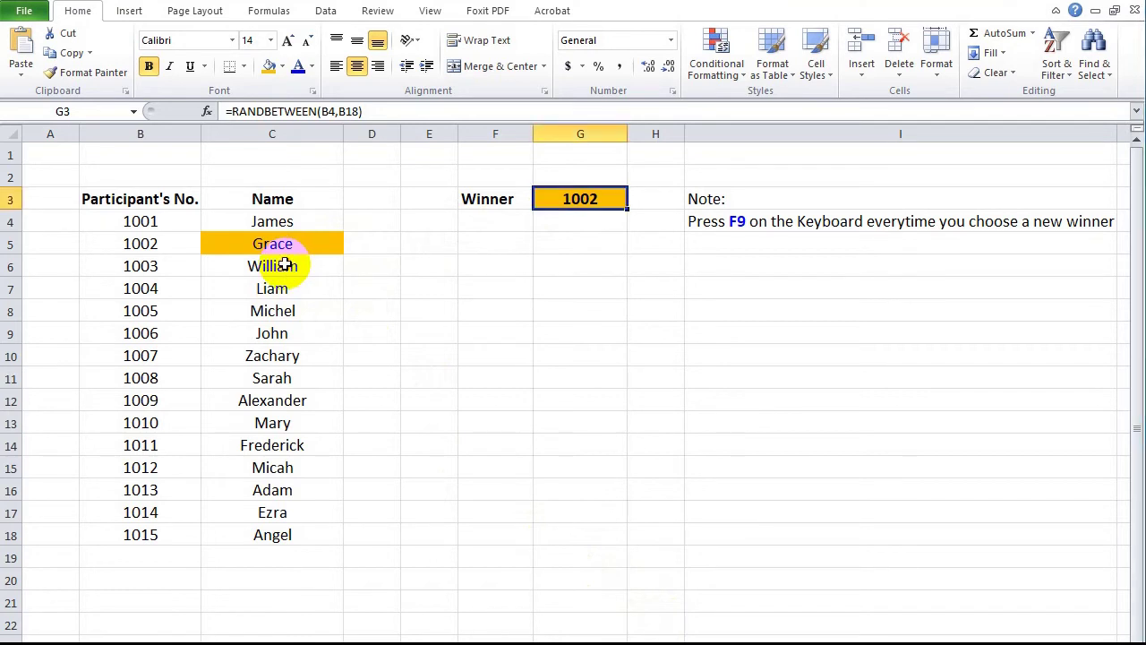
Step: Create a formula-based conditional formatting rule for C6 that uses the formula =$B$6=$G$3
click(275, 264)
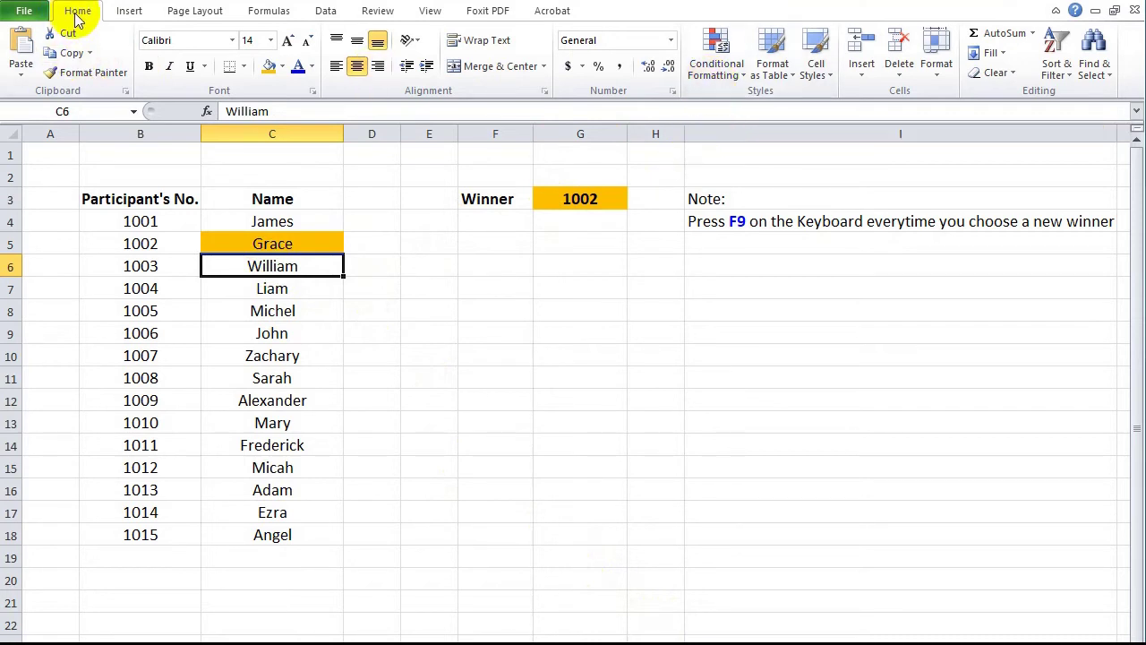
click(716, 69)
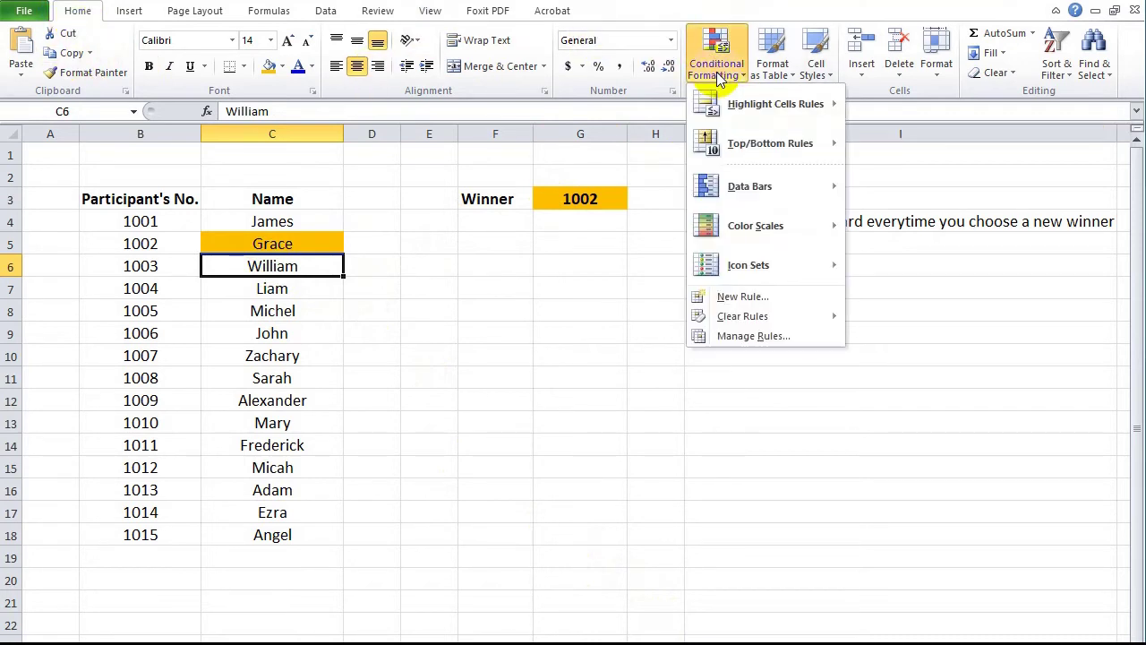
click(734, 338)
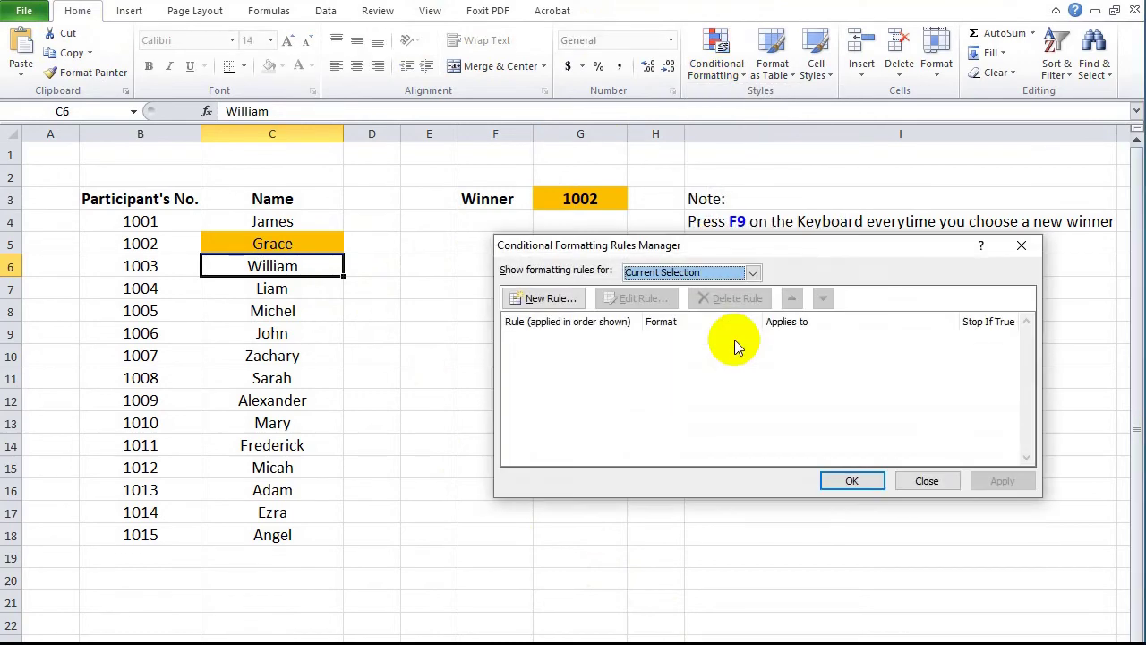
click(546, 299)
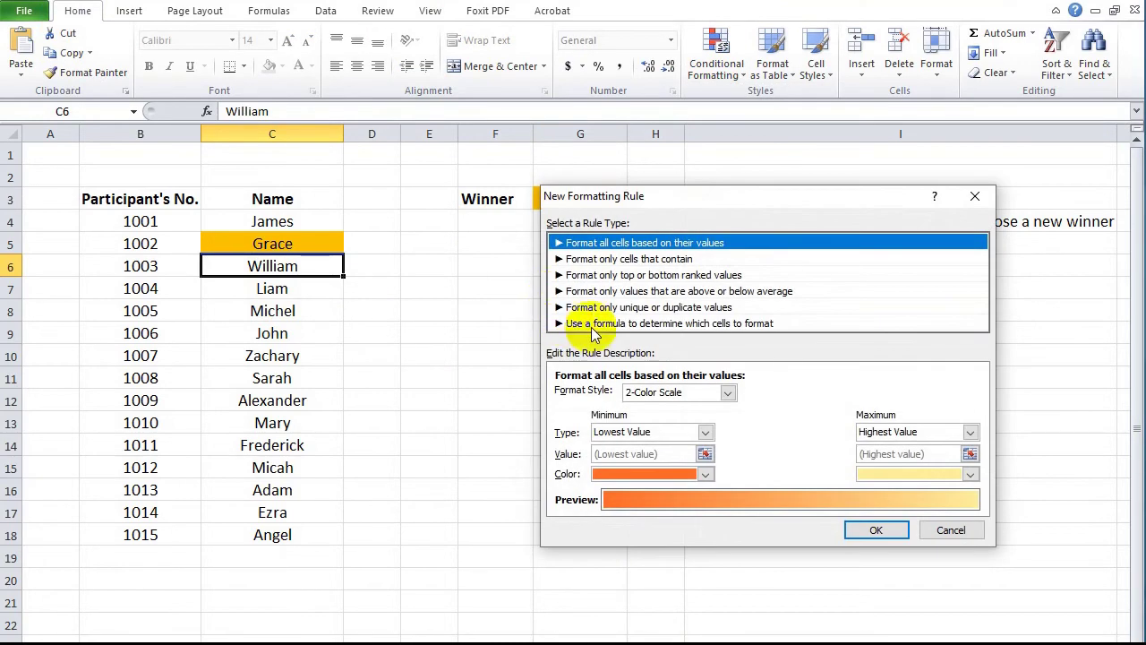
click(591, 324)
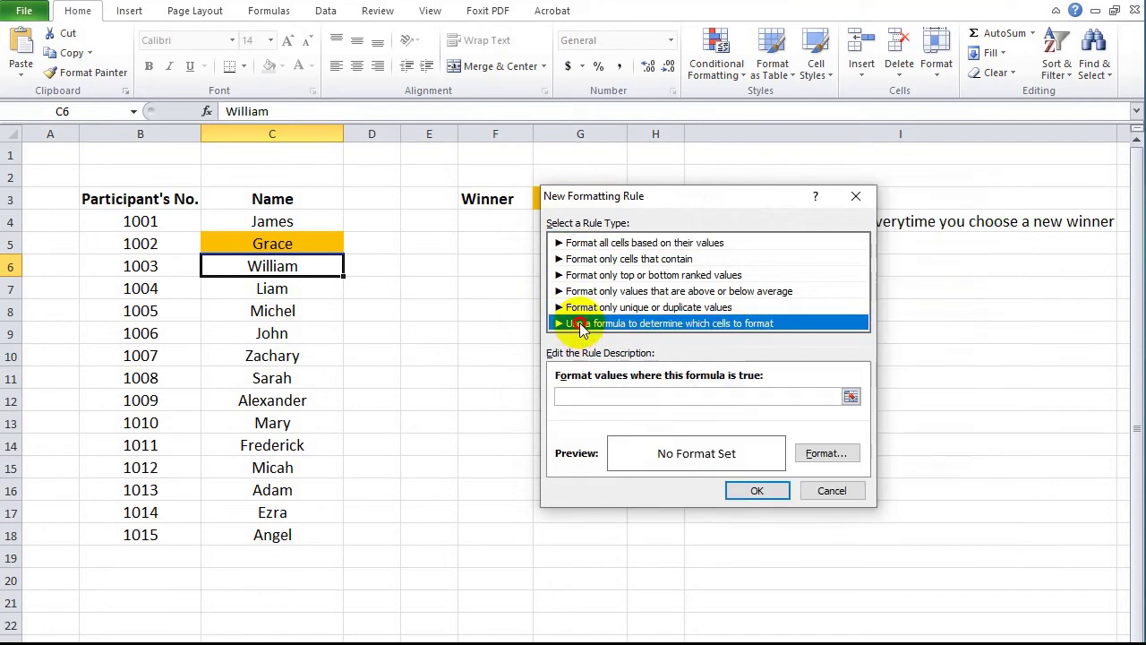
click(598, 395)
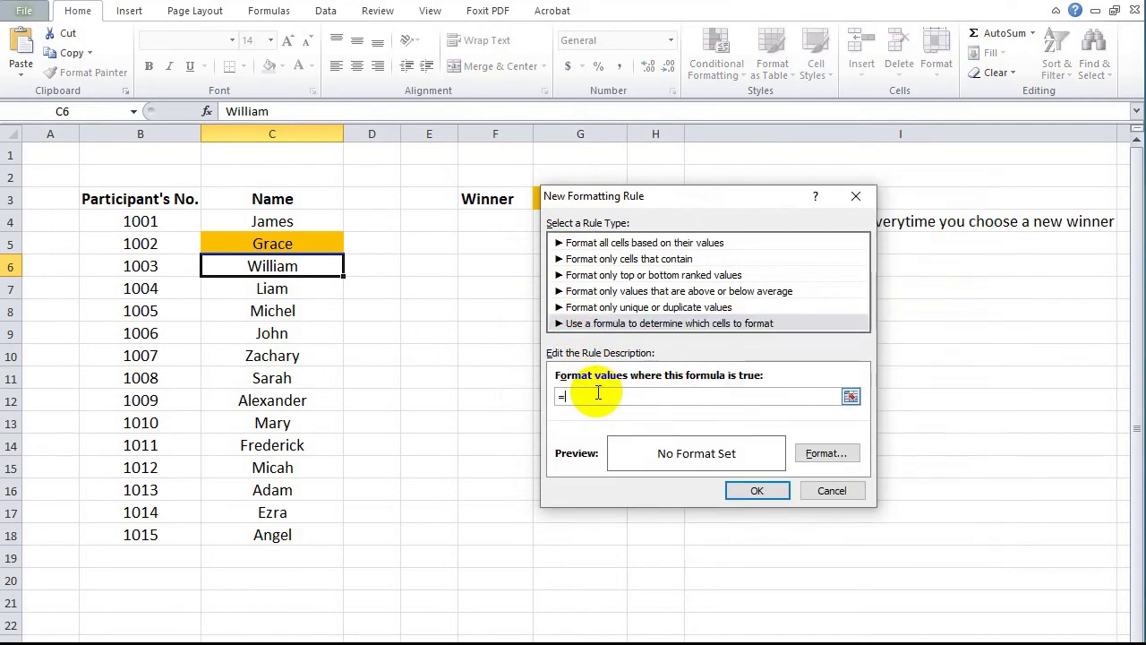
click(142, 267)
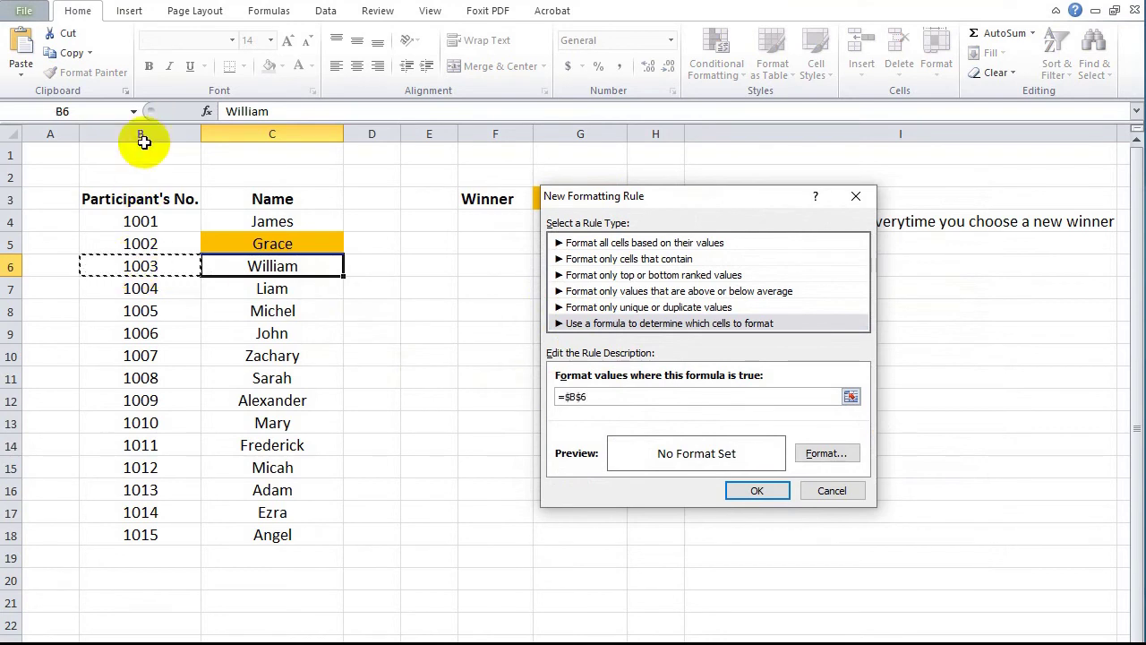
drag(607, 196, 527, 260)
text(=)
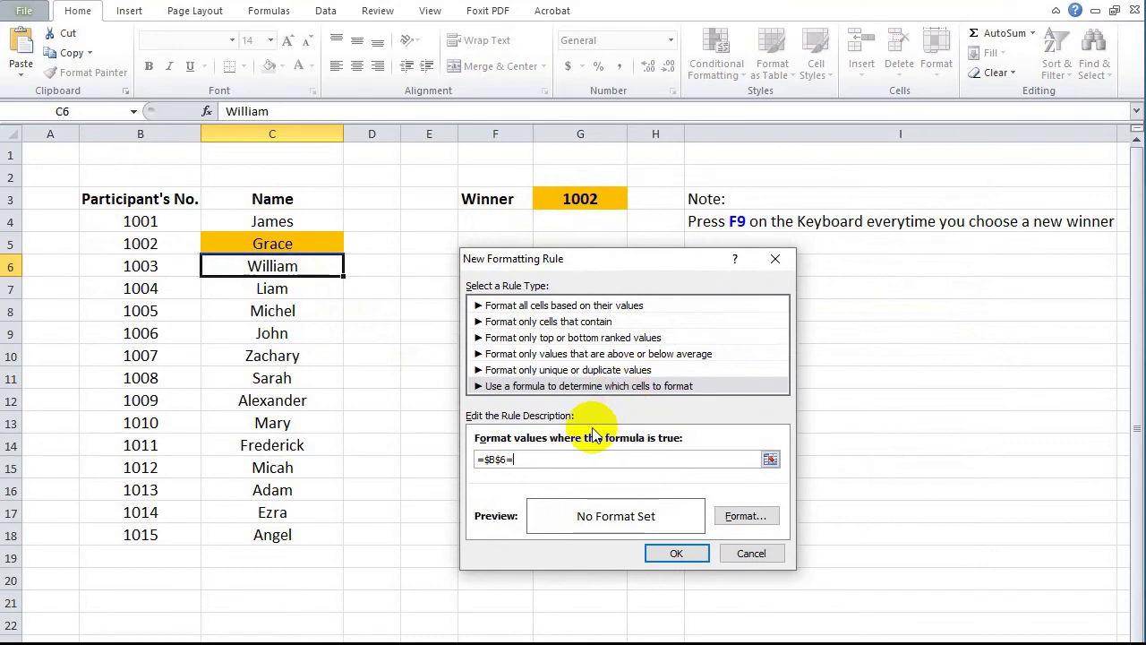
click(580, 199)
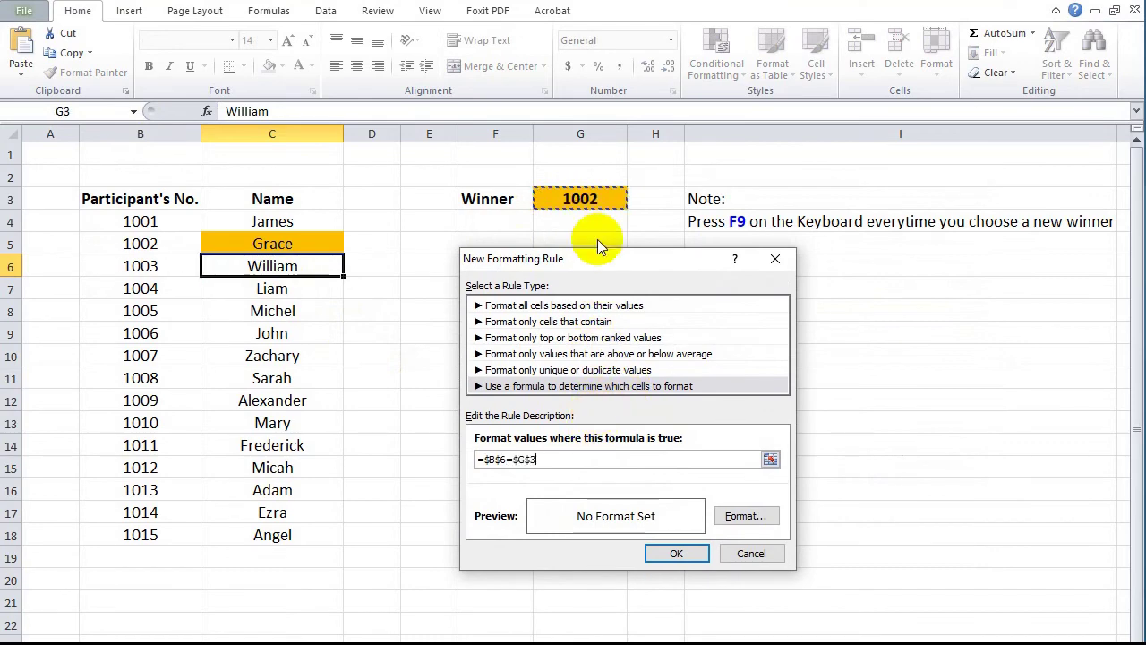
Step: Give the C6 formatting rule an orange fill, apply it and close the rules manager
click(745, 516)
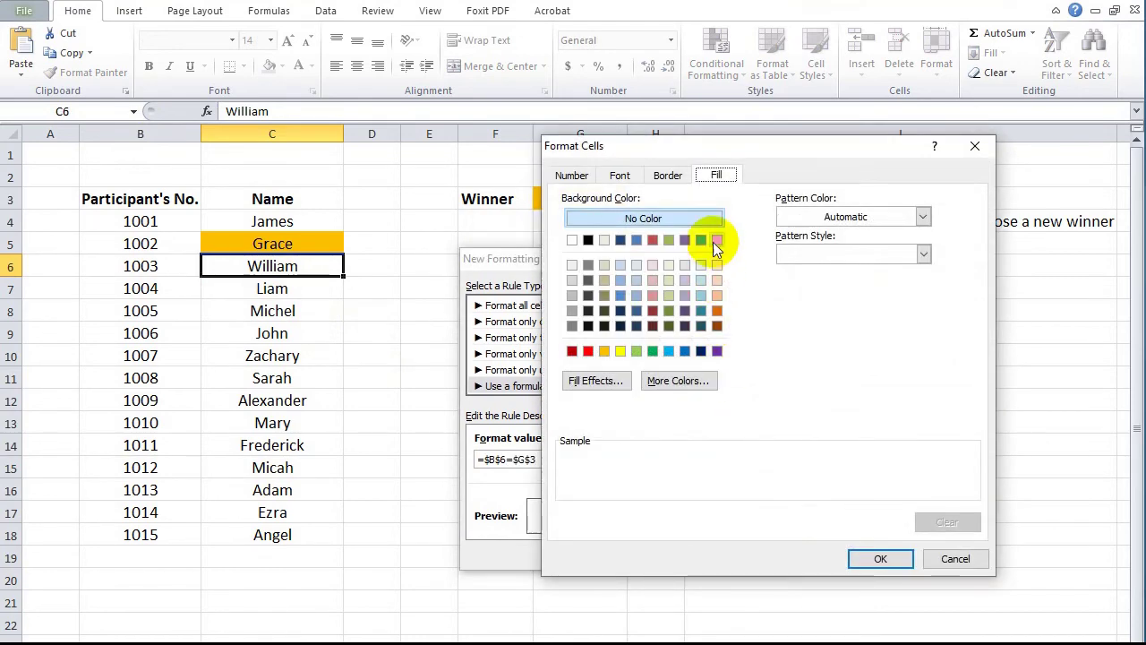
click(605, 350)
click(866, 558)
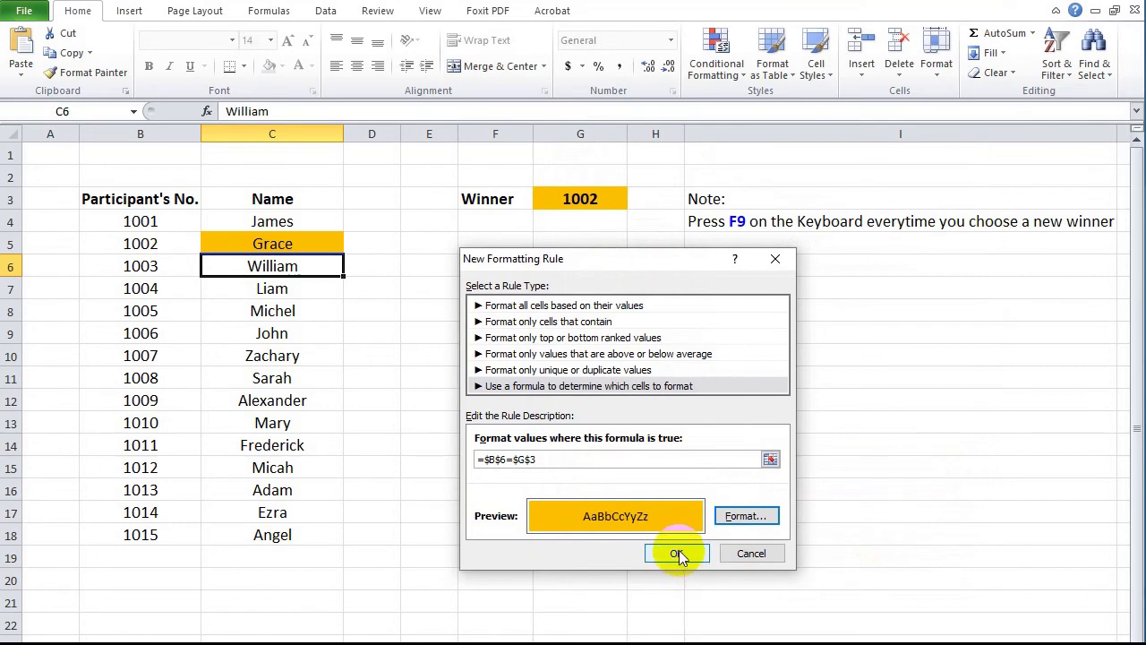
click(677, 554)
click(991, 484)
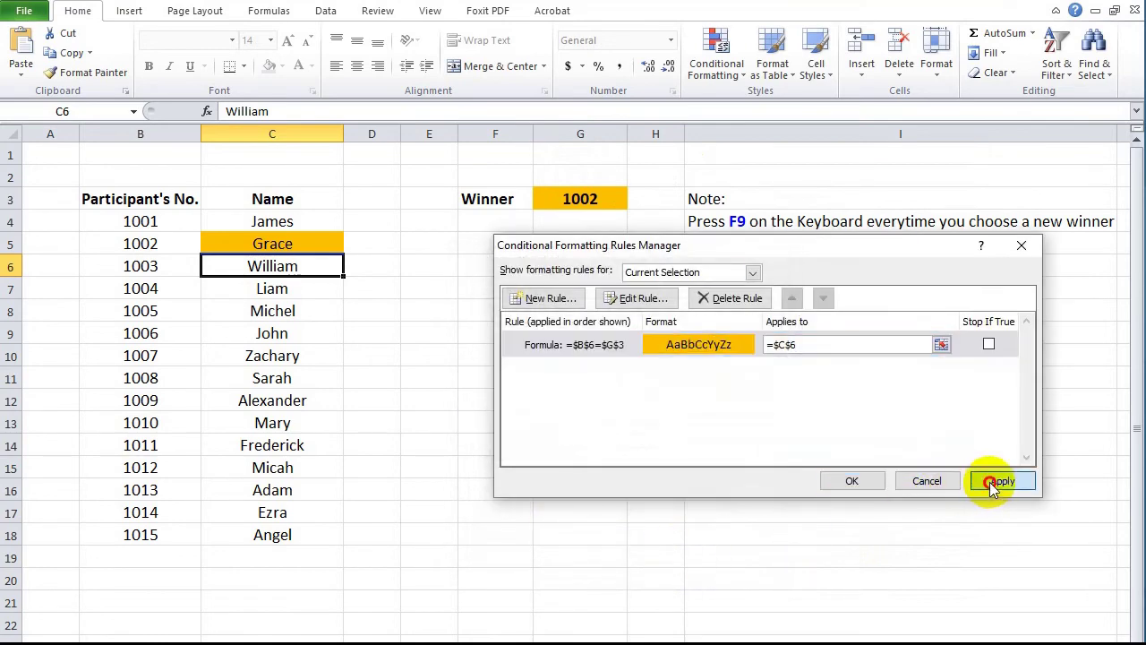
click(851, 480)
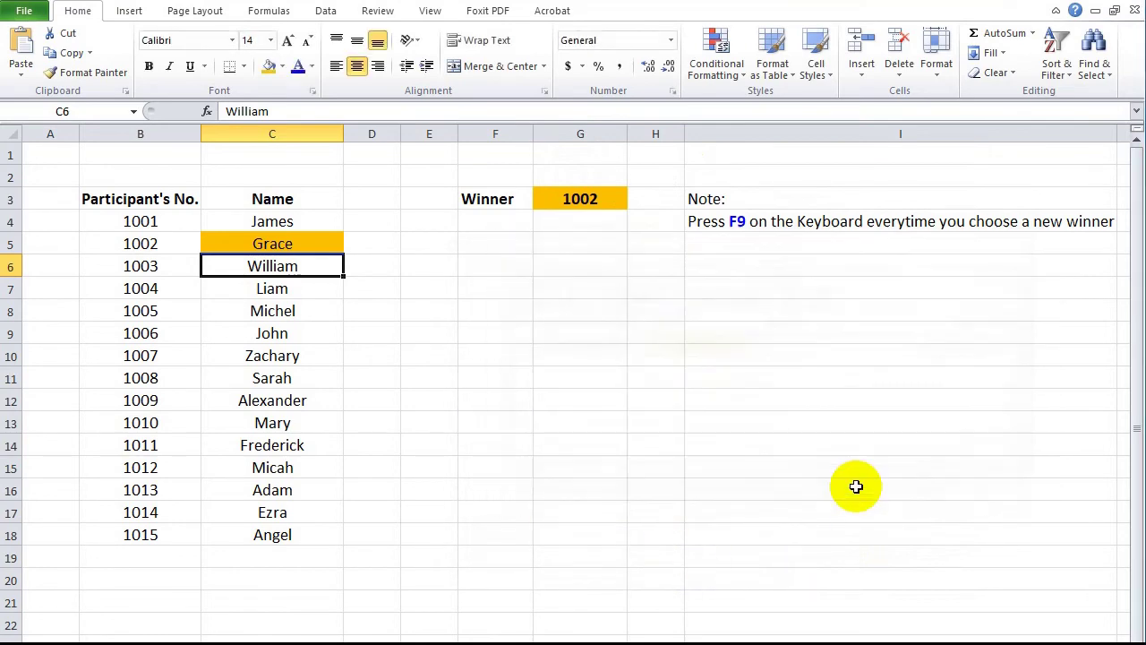
Step: Recalculate the sheet repeatedly to test that the name matching each newly drawn winner number in G3 gets highlighted
click(479, 383)
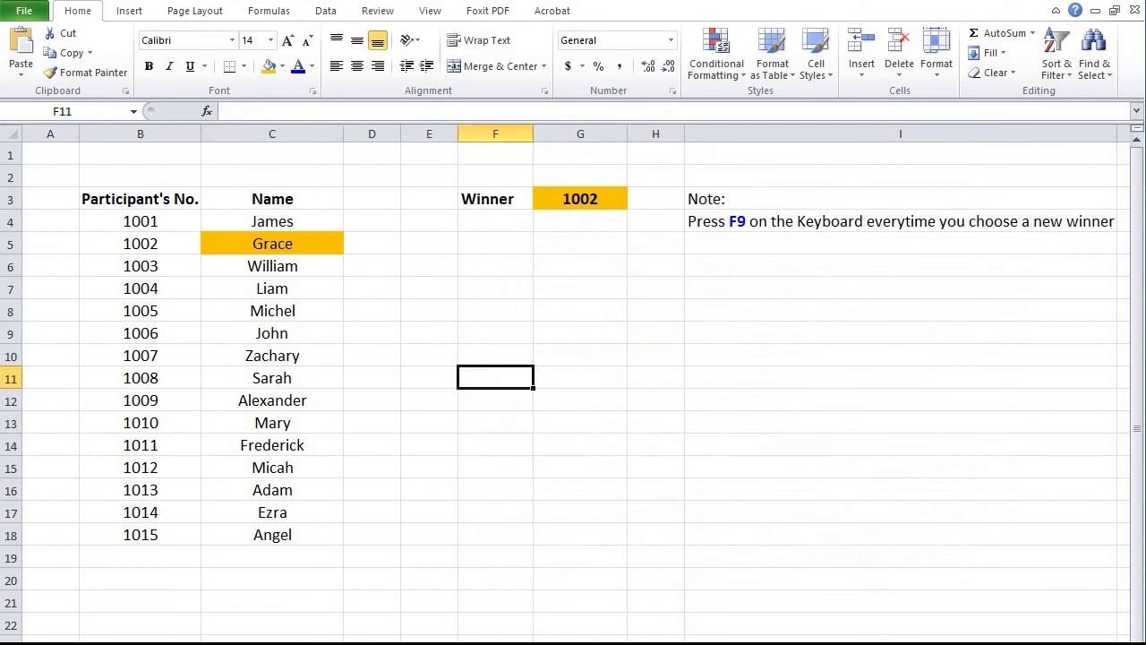
key(F9)
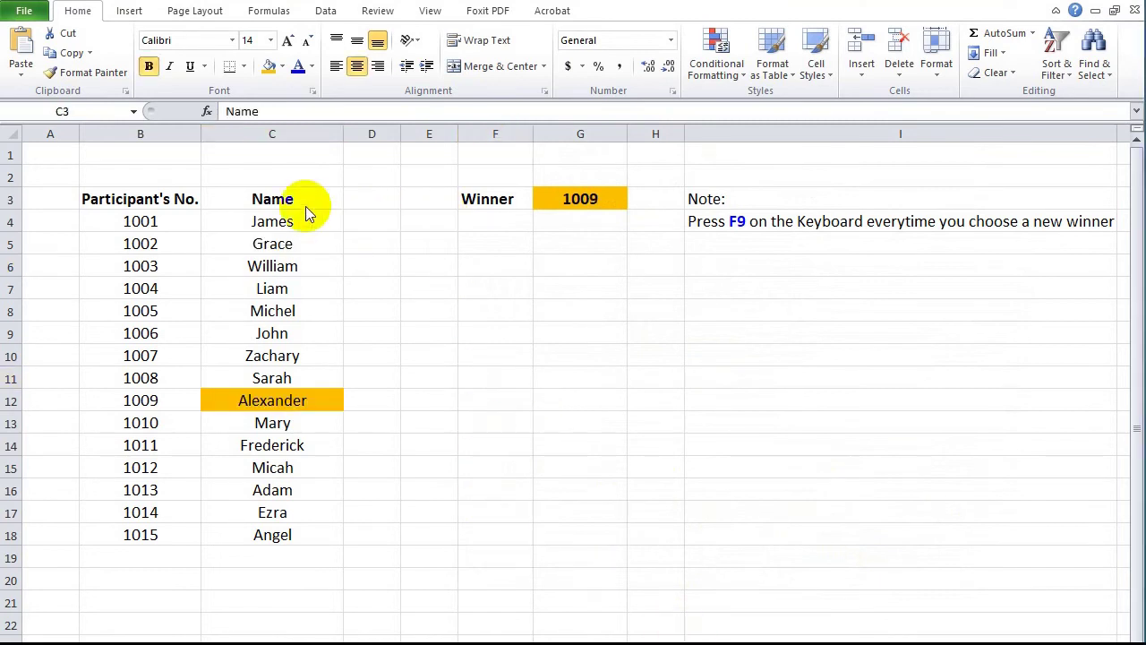
click(579, 198)
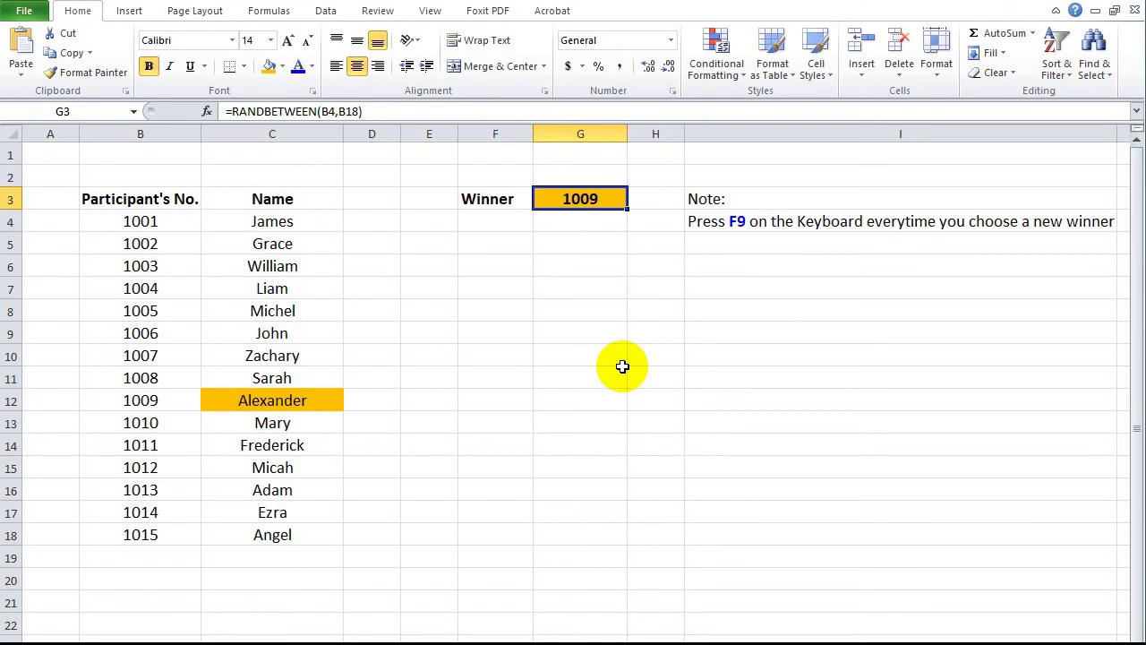
key(F9)
key(F9)
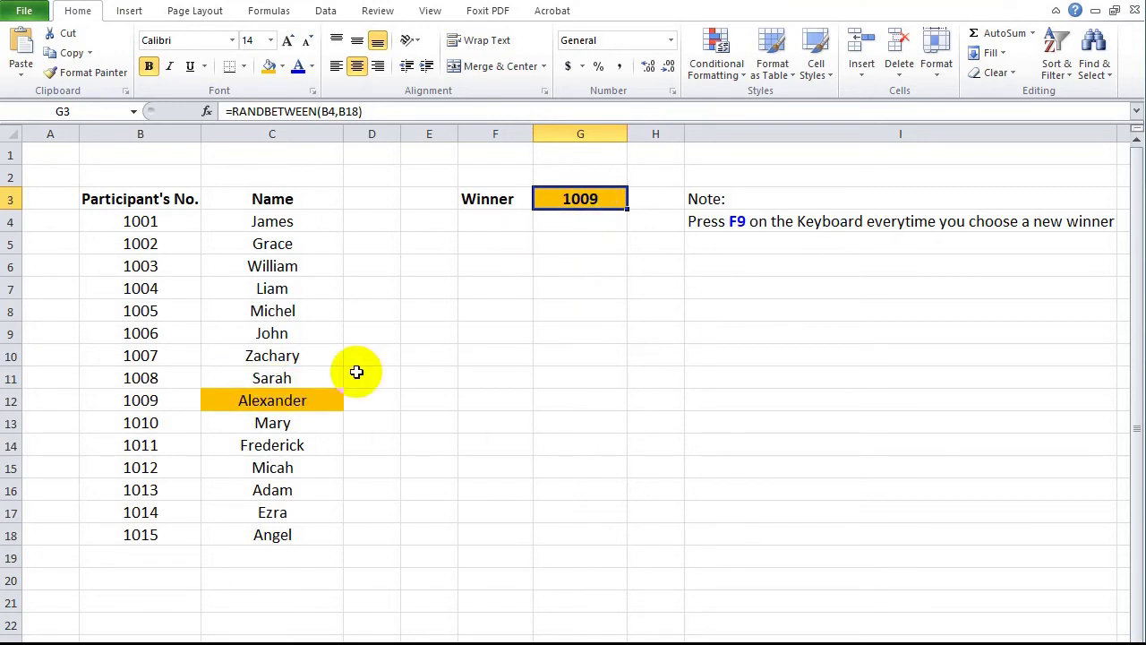
key(F9)
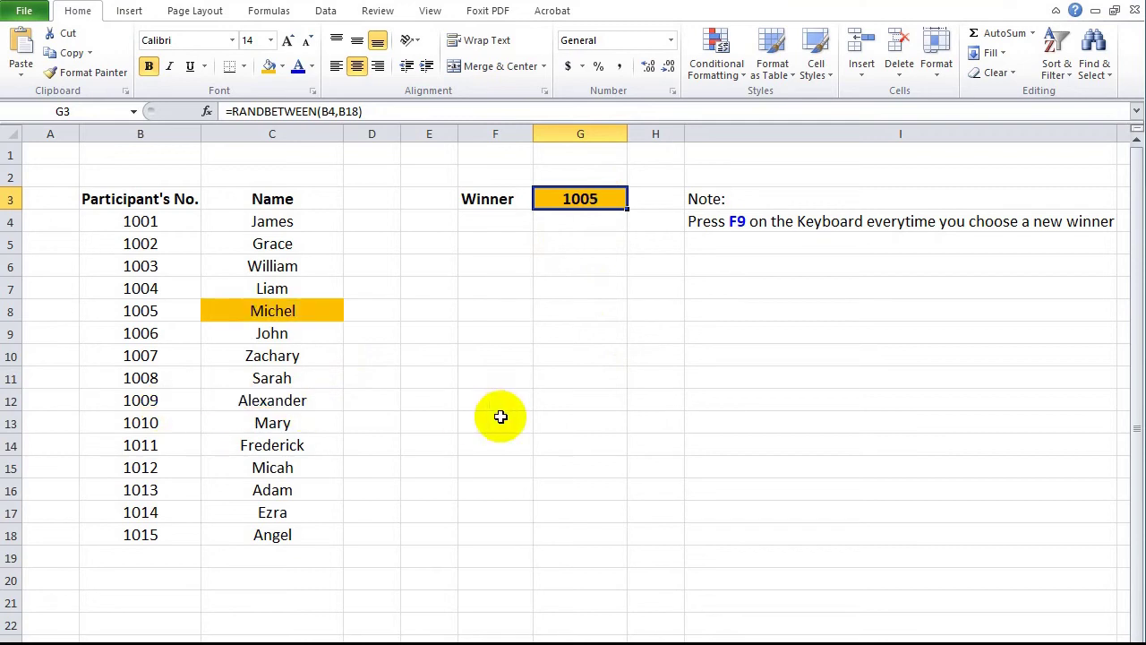
key(F9)
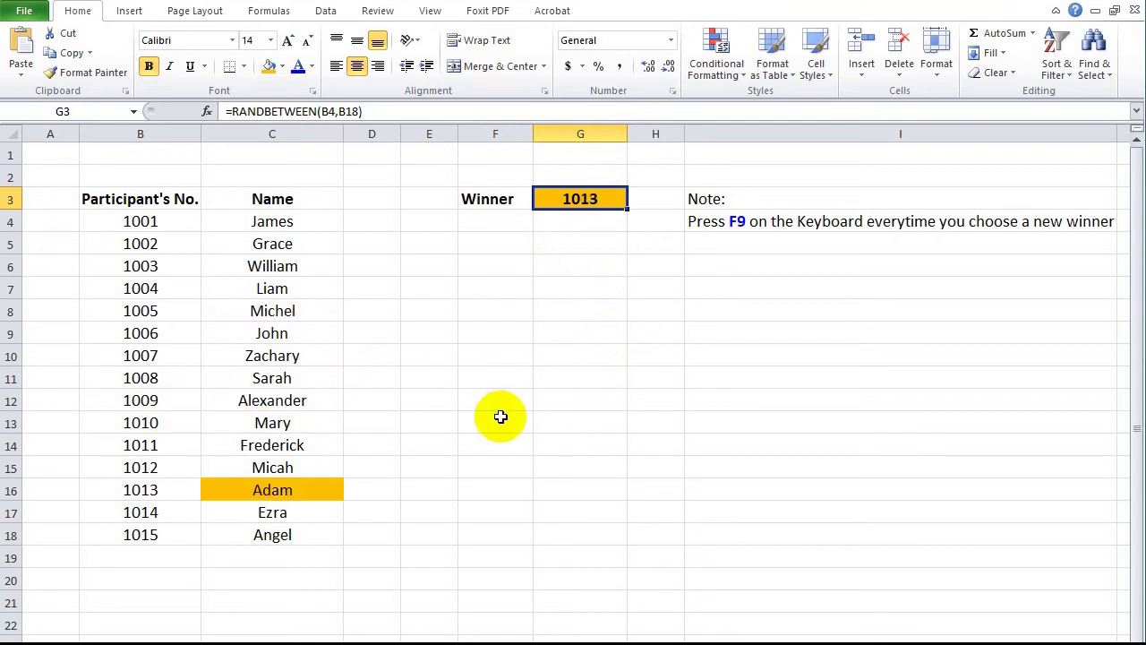
key(F9)
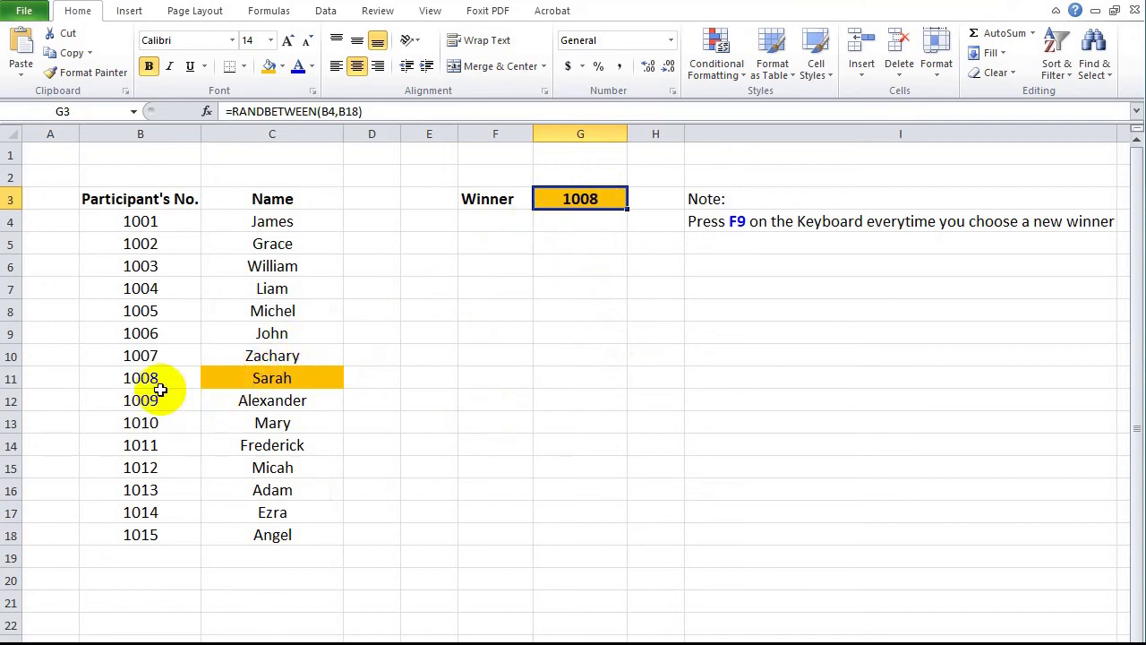
key(F9)
key(F9)
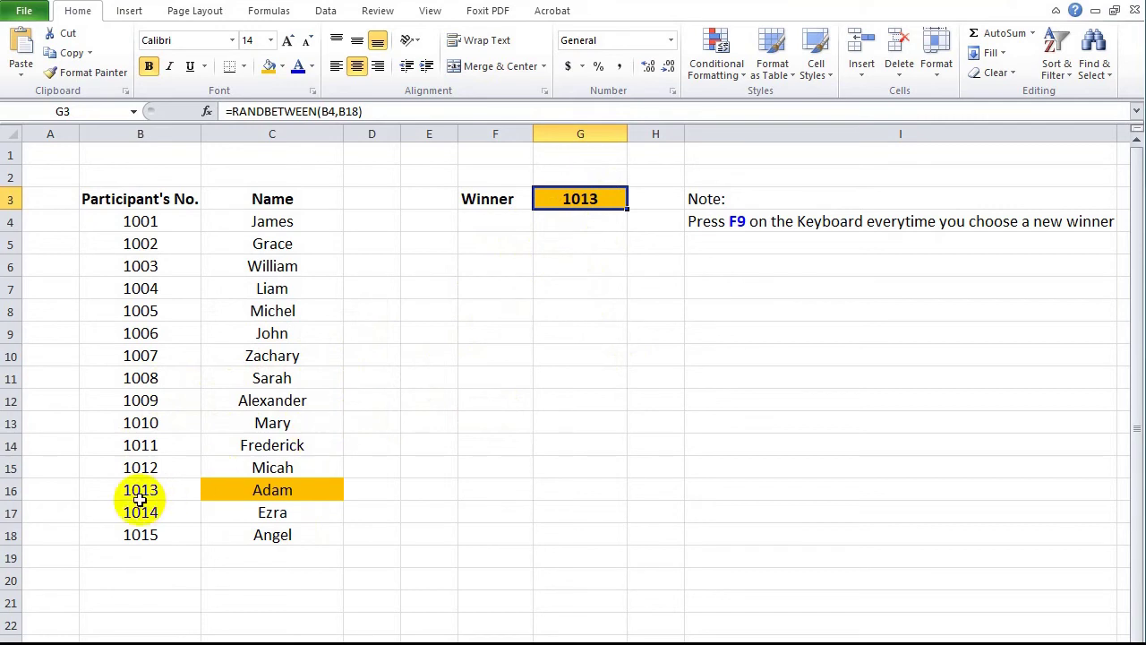
key(F9)
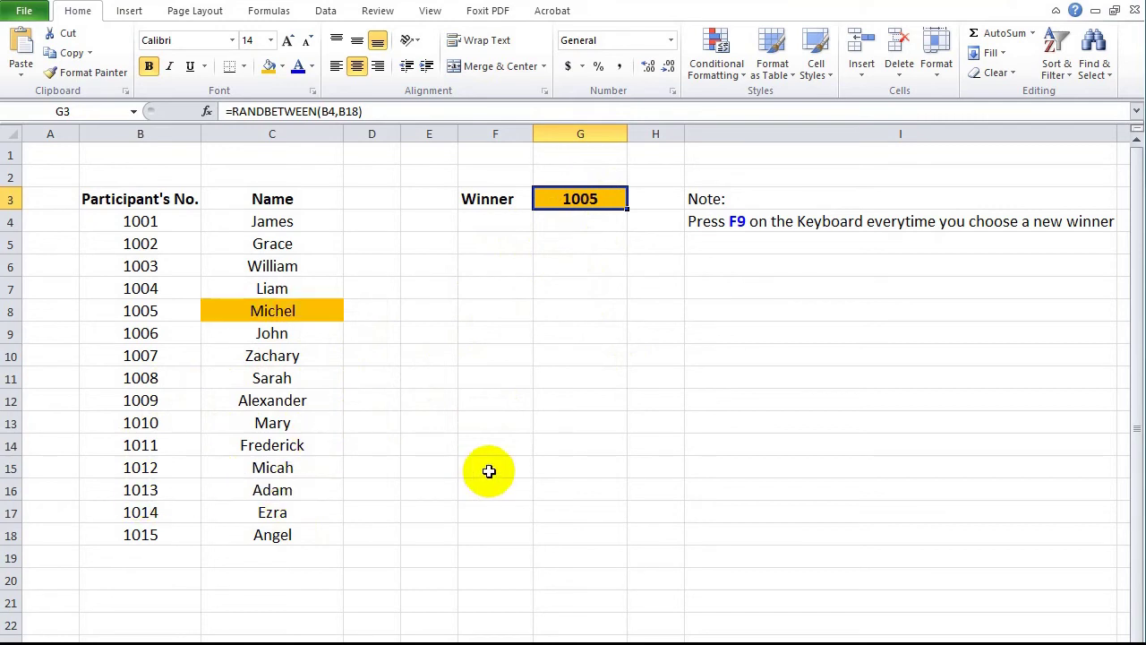
key(F9)
key(F9)
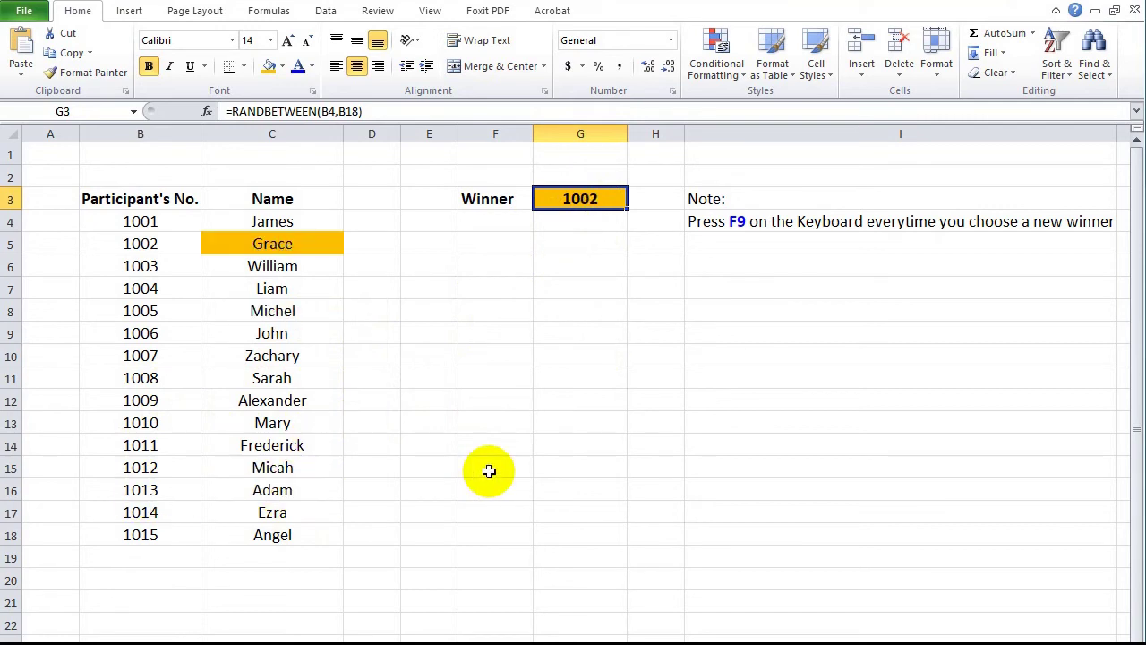
key(F9)
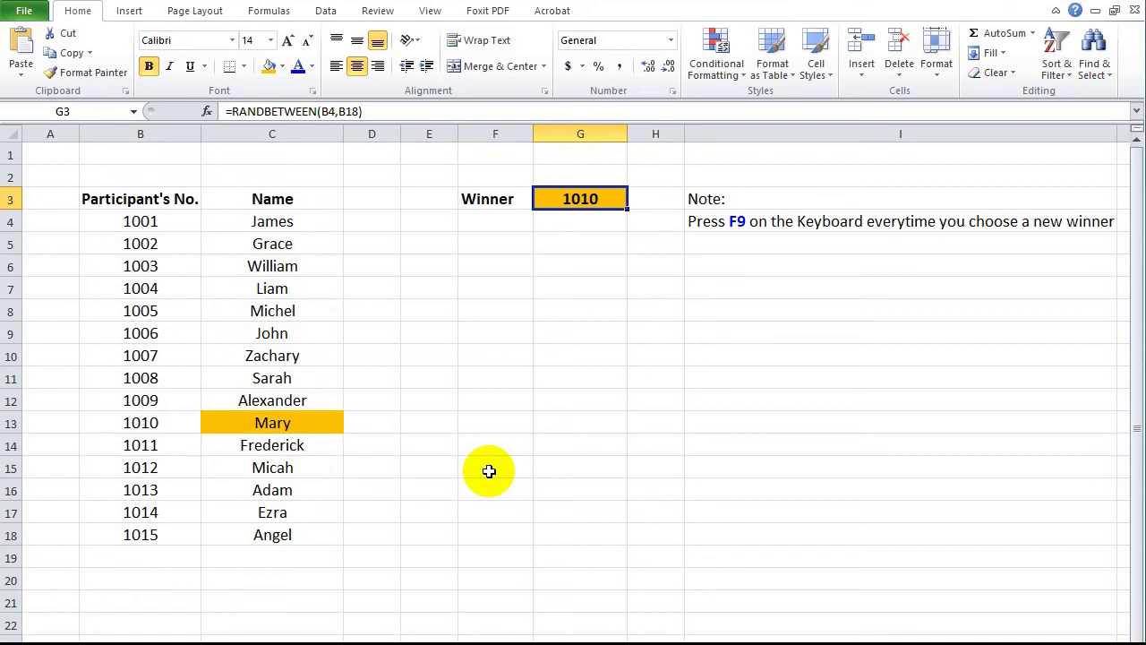
key(F9)
key(F9)
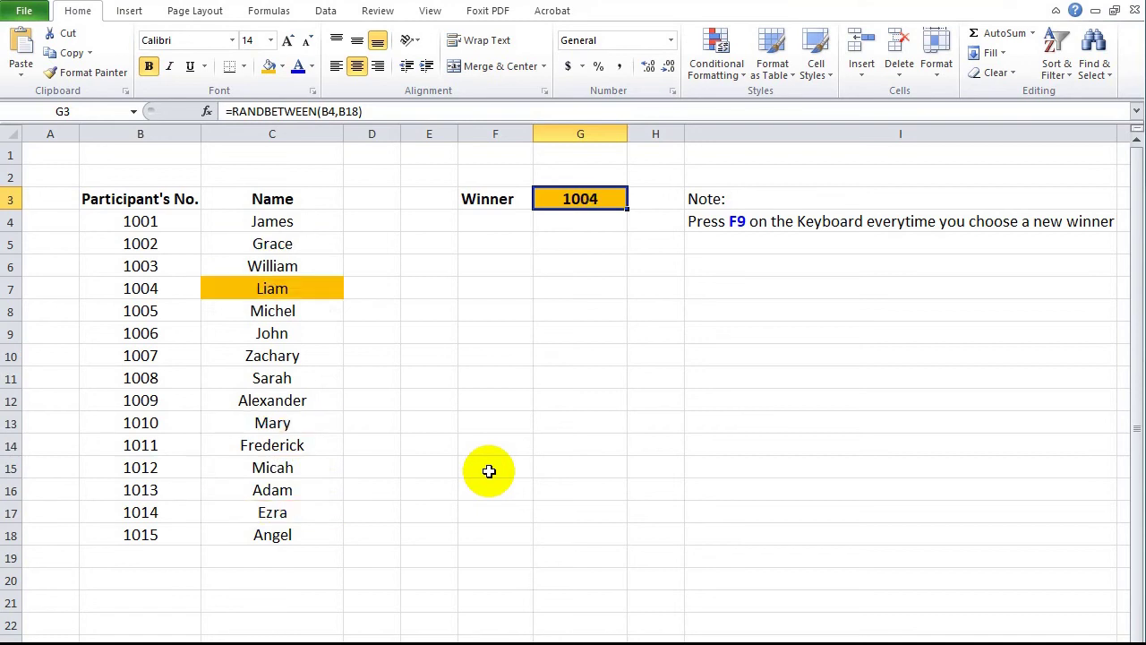
key(F9)
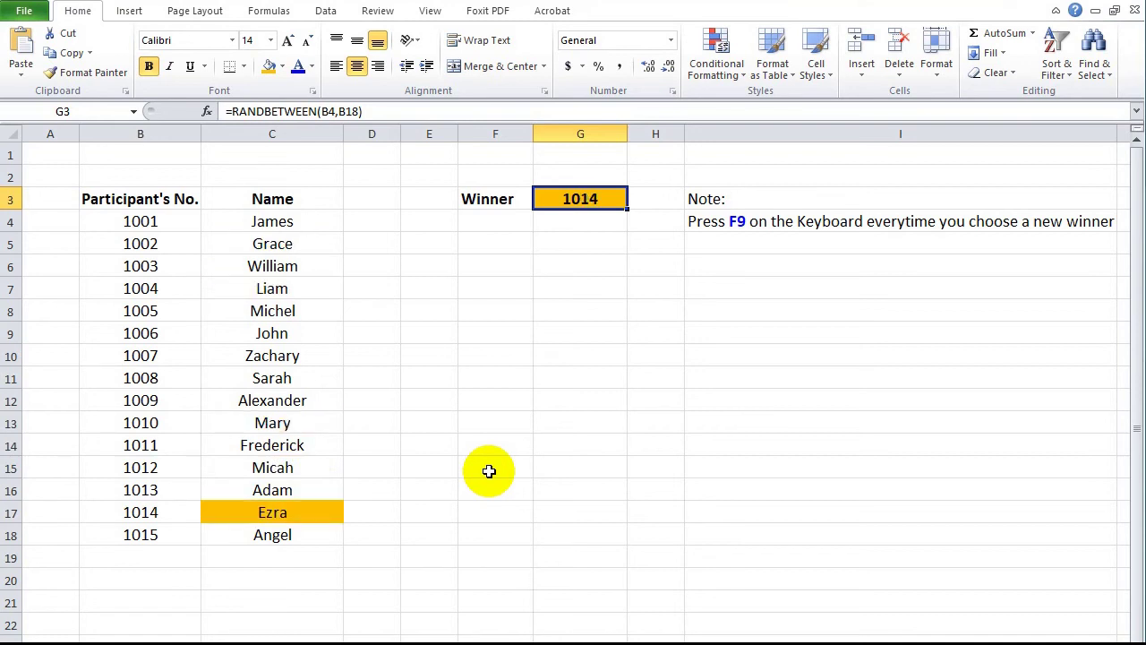
key(F9)
key(F9)
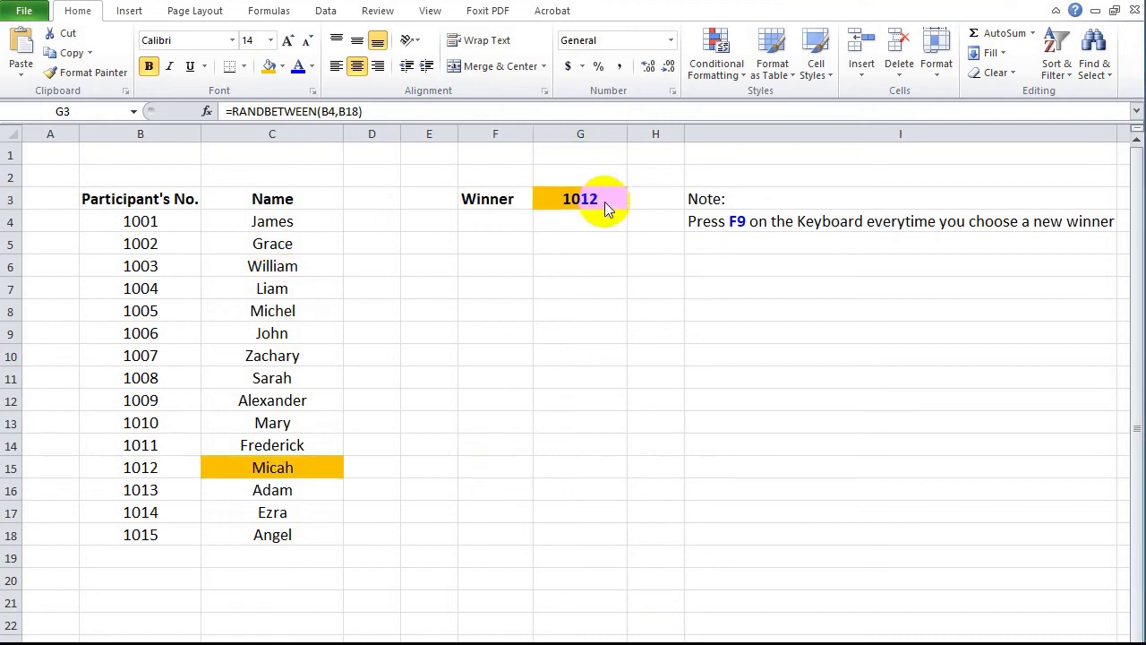
click(602, 202)
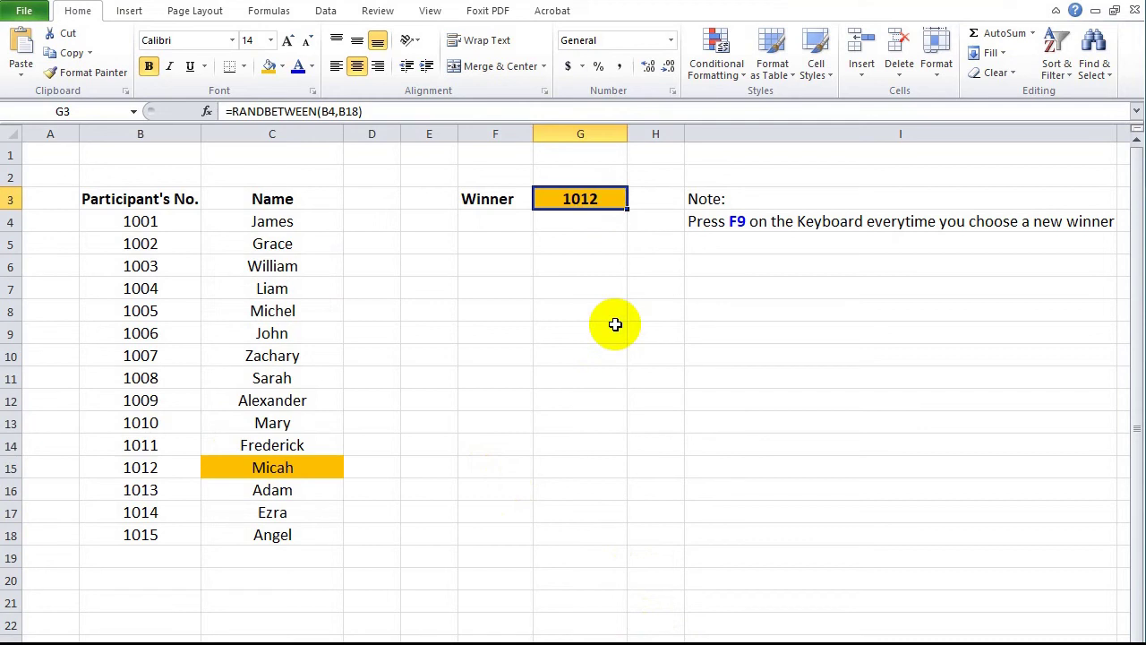
key(F9)
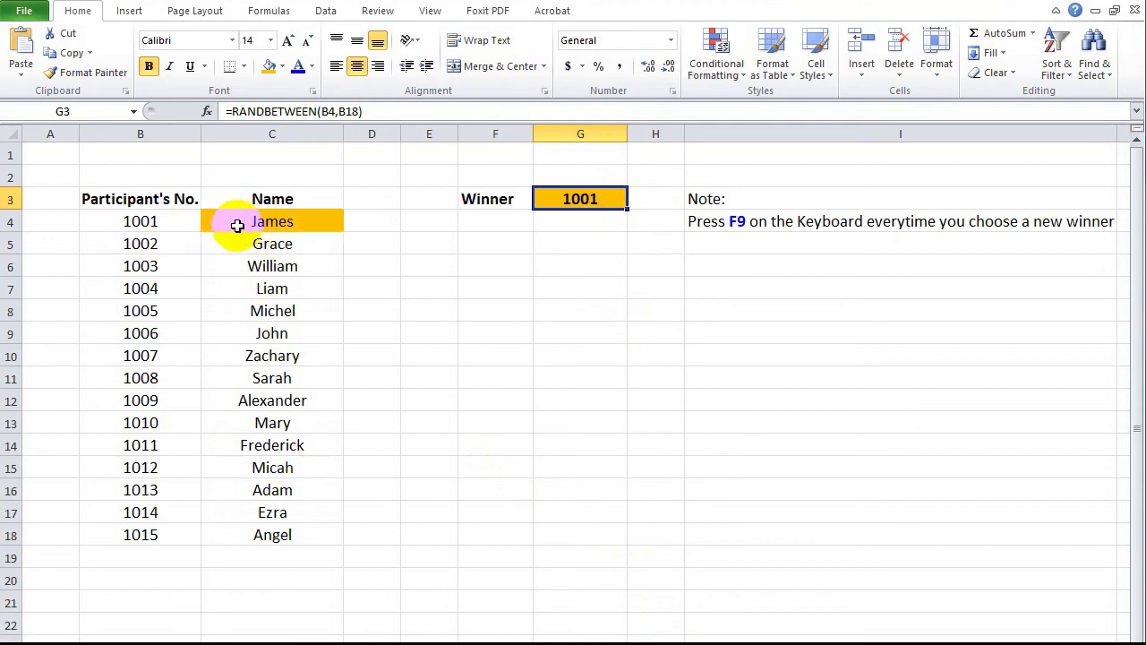
click(152, 223)
key(F9)
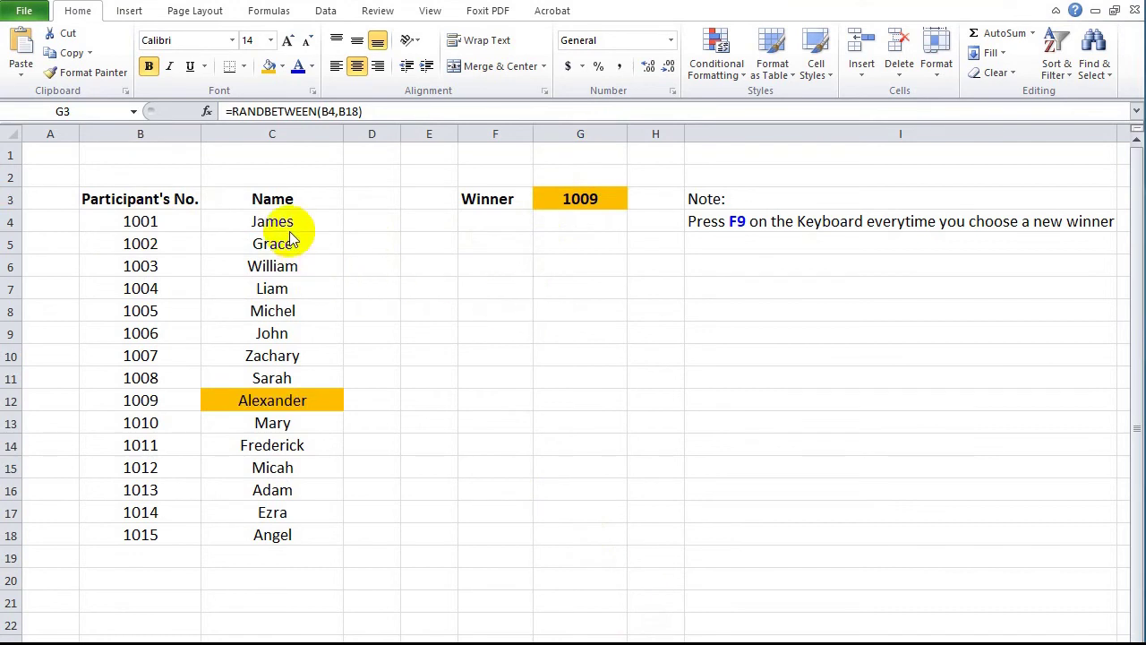
Step: Draw a new winner number in G3 and delete the highlighted winner's name from C17
click(538, 193)
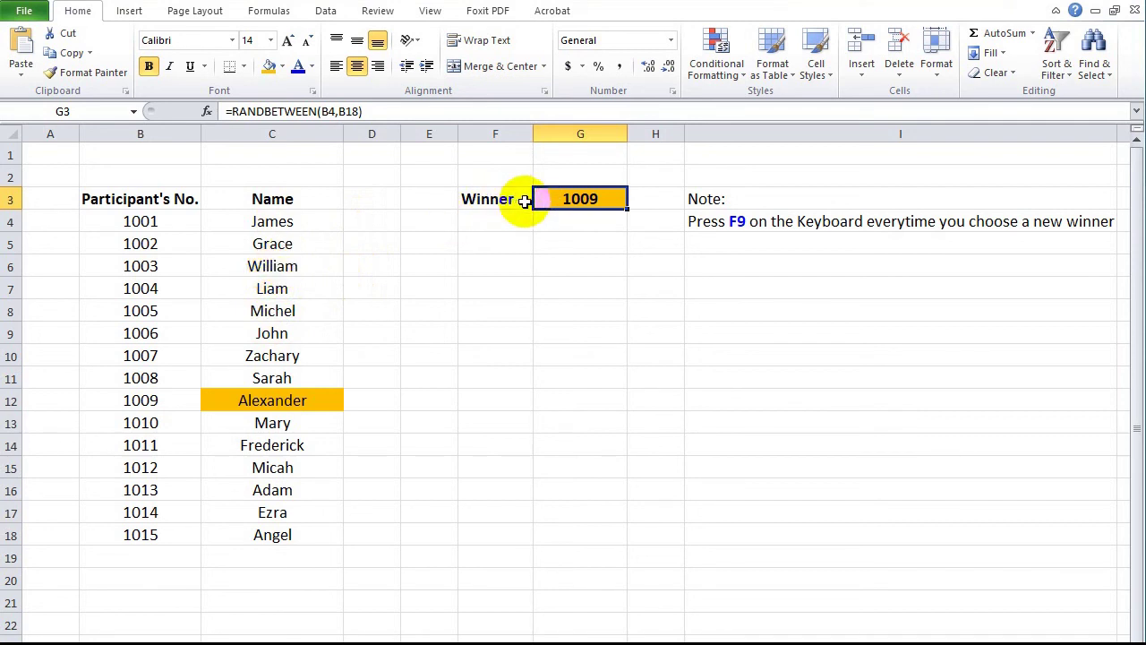
key(F9)
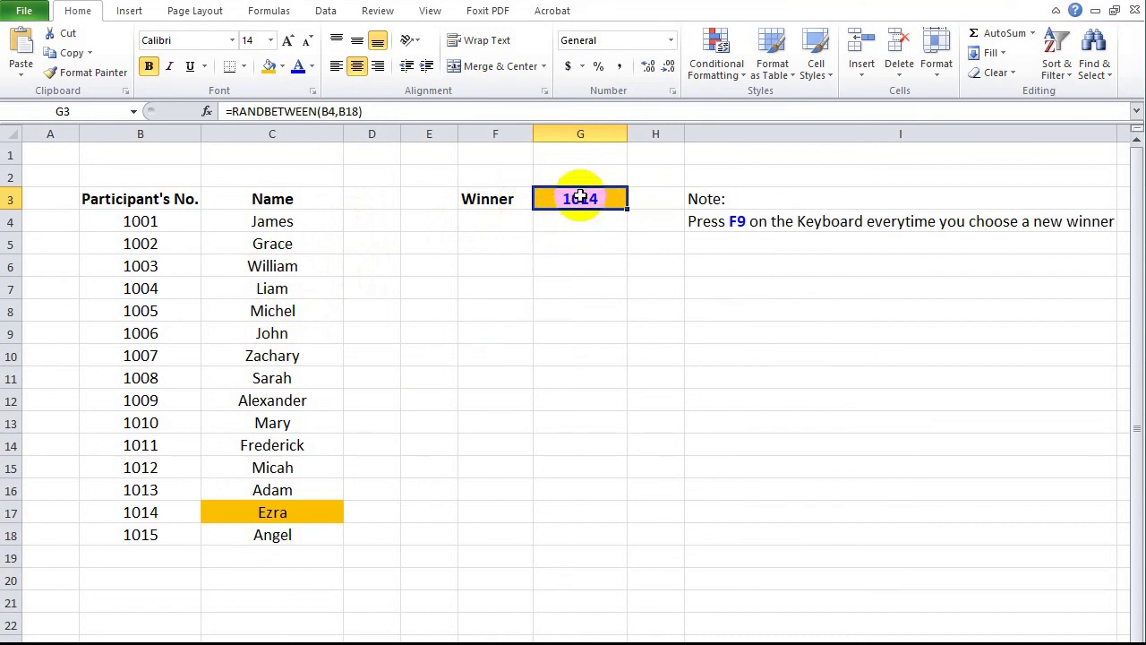
click(277, 513)
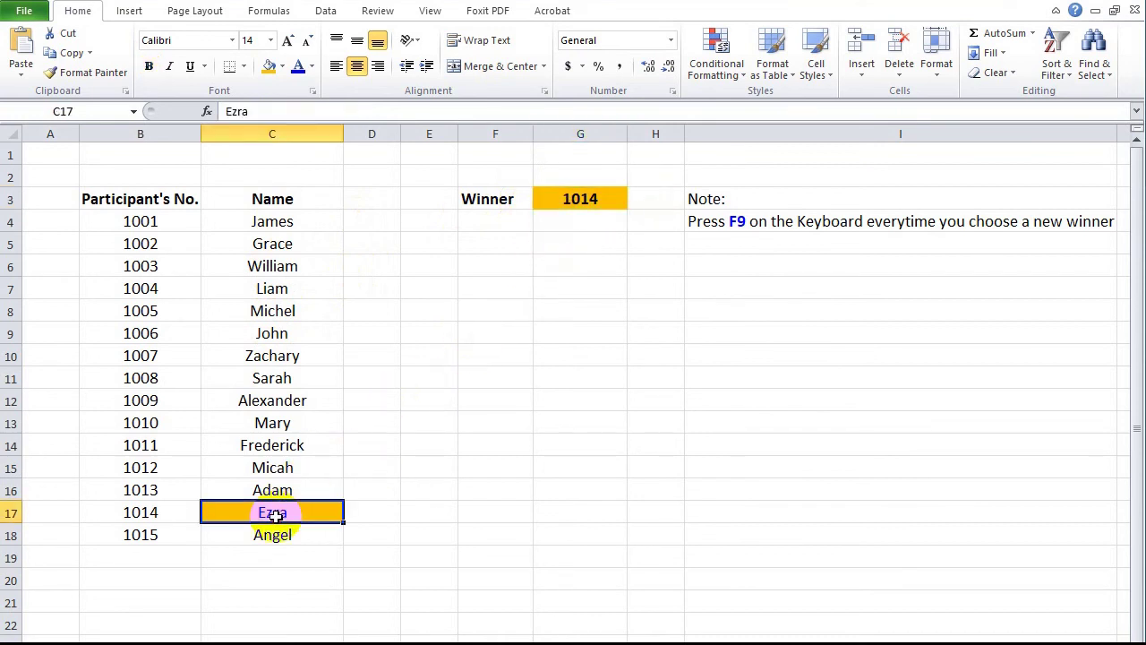
key(Delete)
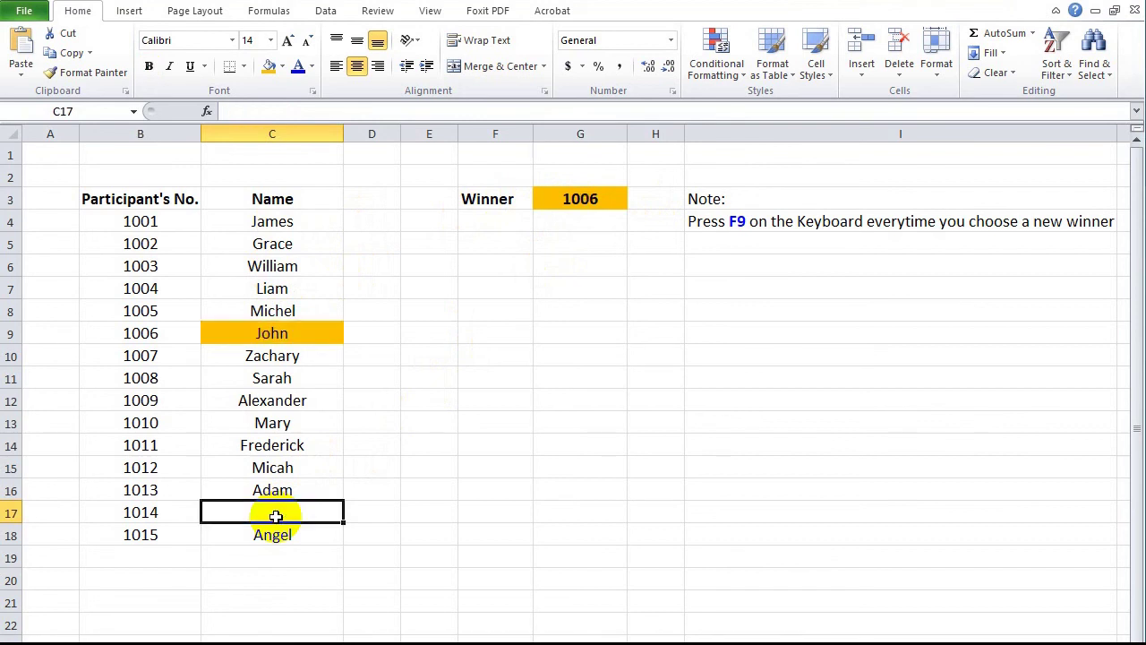
Step: Draw another winner number in G3 and delete the highlighted winner's name from C5
click(561, 212)
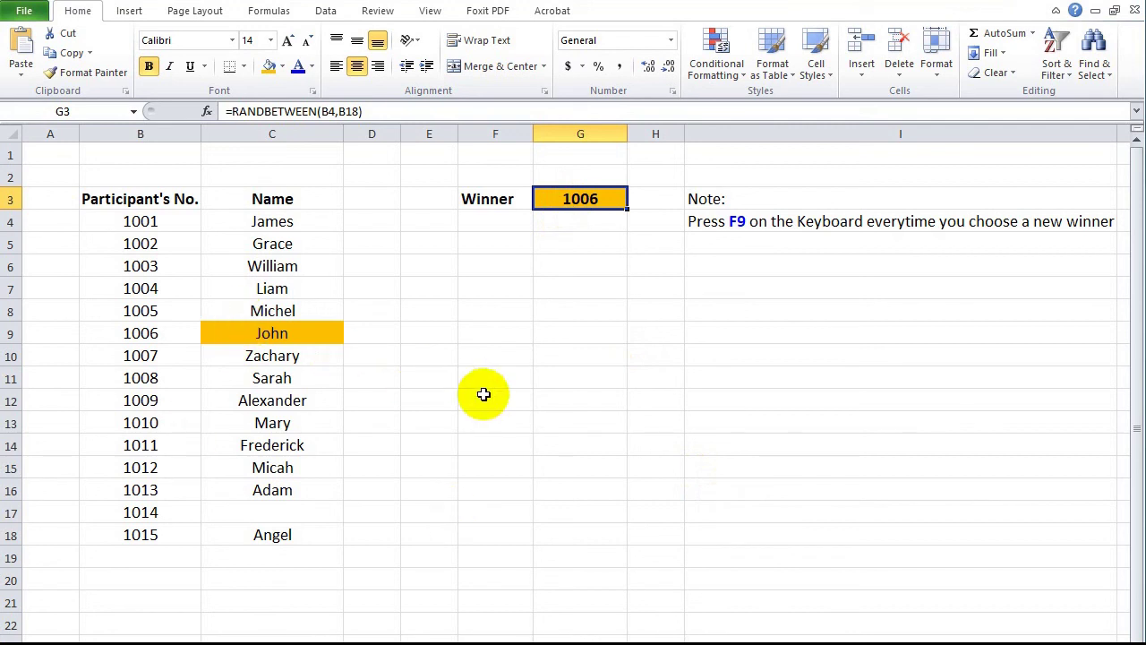
key(F9)
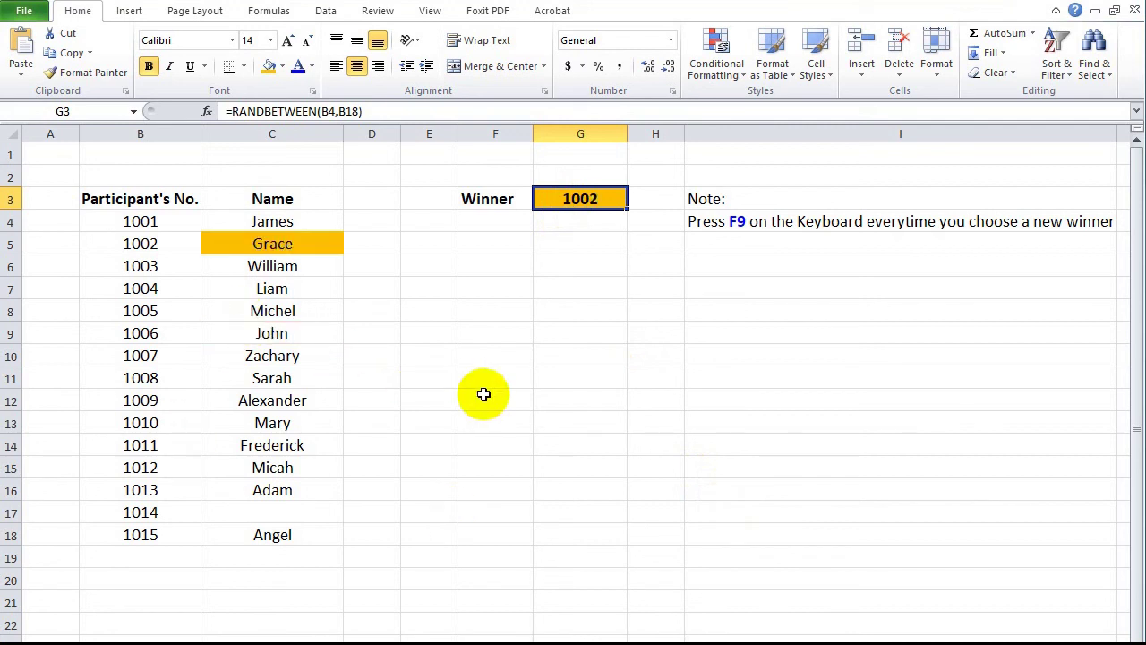
click(282, 243)
key(Delete)
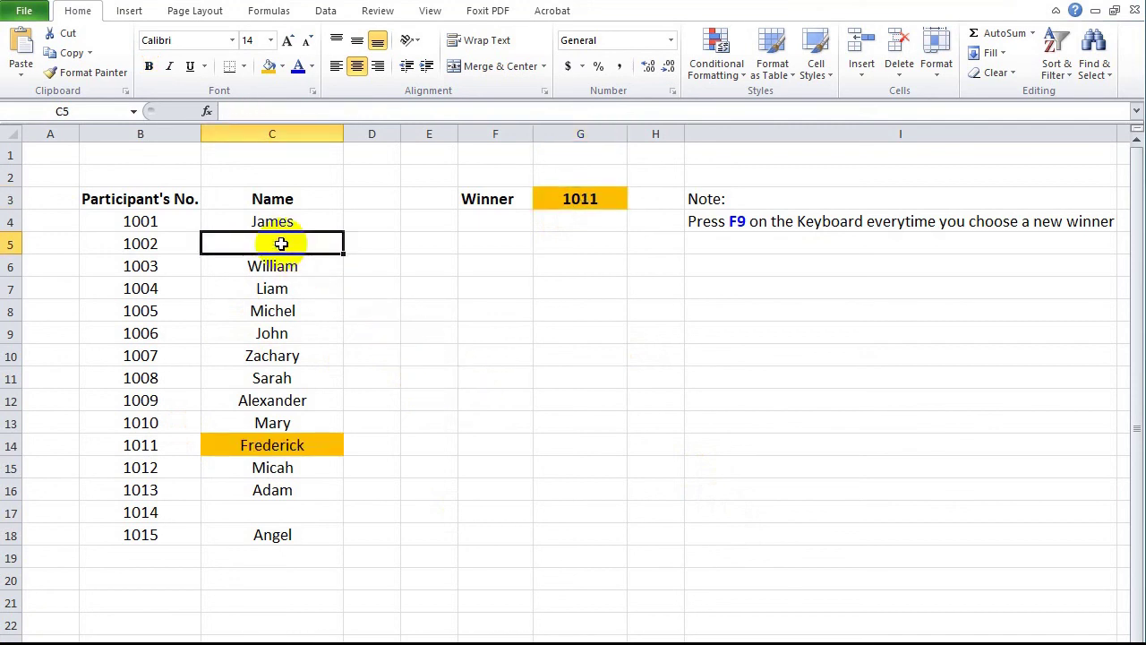